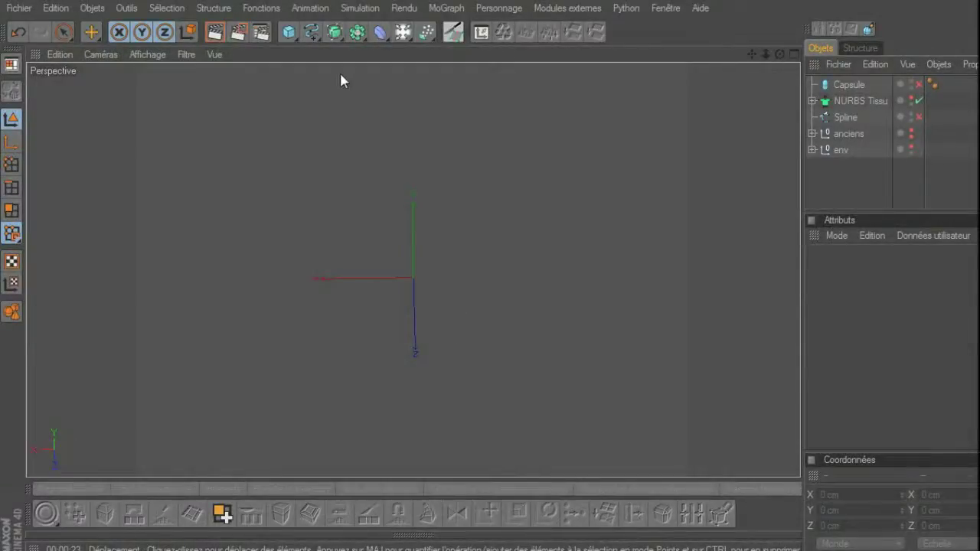
# Add a new capsule and rotate it 90° onto its side.
pyautogui.middleClick(371, 153)
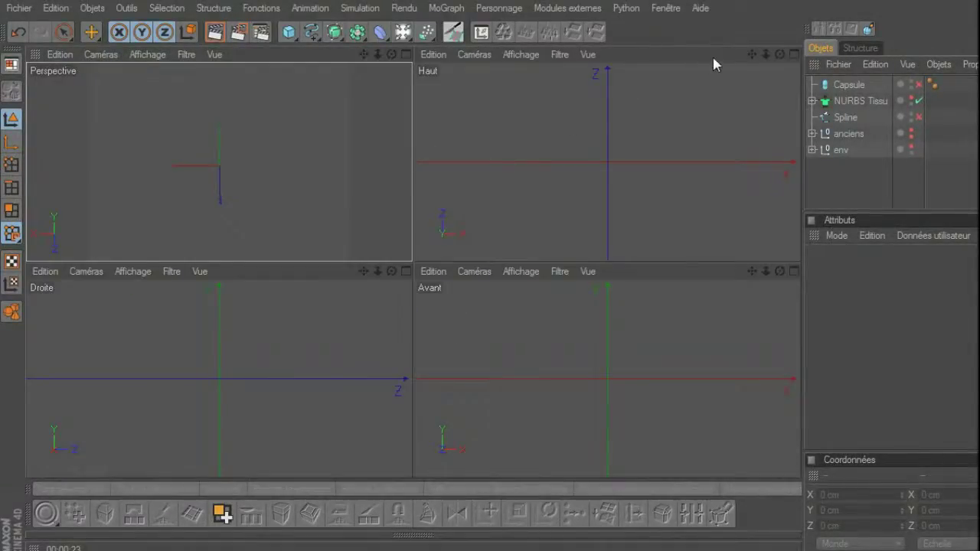
pyautogui.click(289, 33)
pyautogui.click(319, 106)
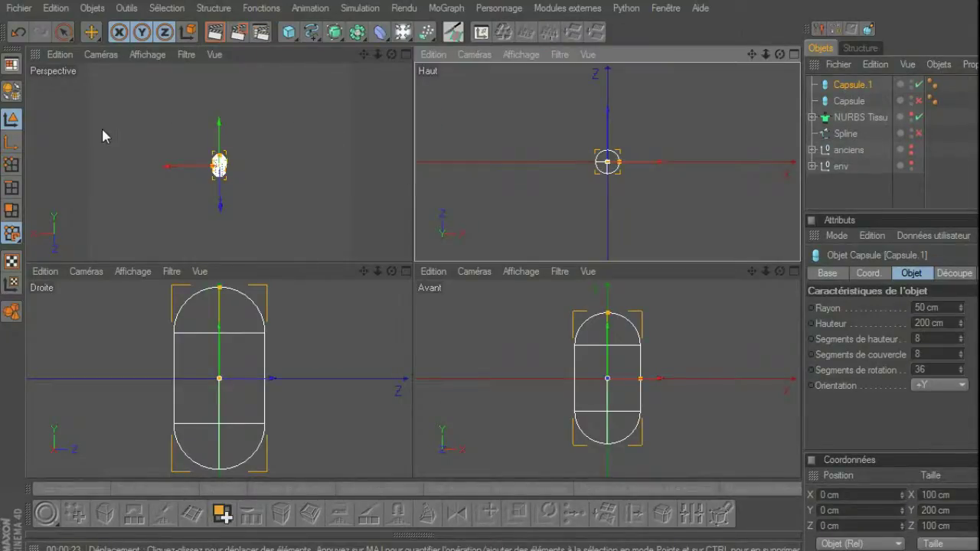
pyautogui.press('r')
pyautogui.moveTo(209, 149); pyautogui.dragTo(255, 164)
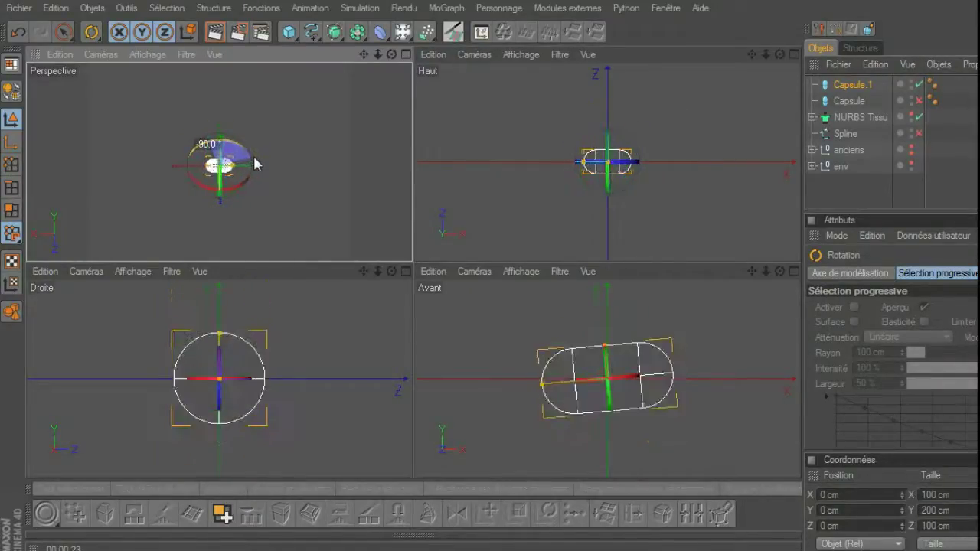
# Scale the new capsule to about 422 cm wide in Top view and delete the original Capsule.
pyautogui.middleClick(529, 186)
pyautogui.press('t')
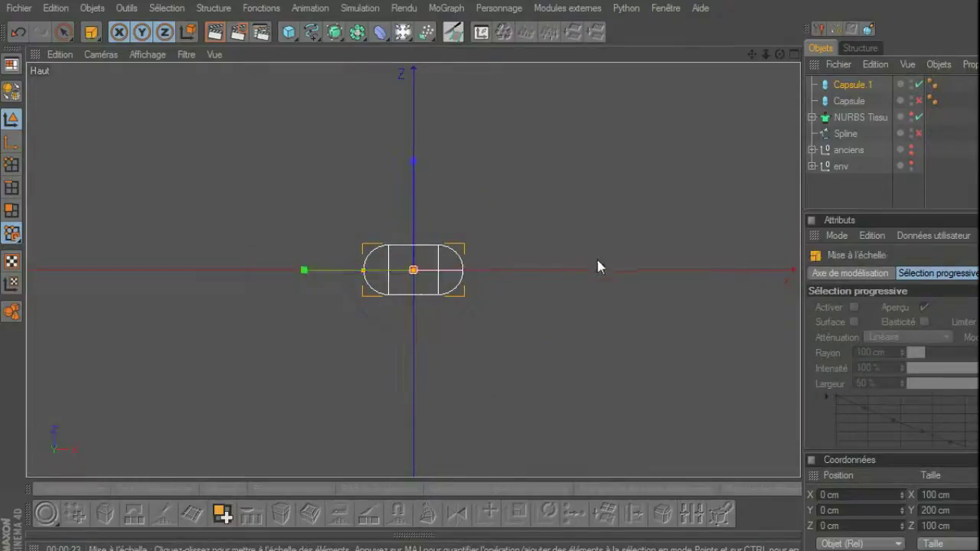
pyautogui.moveTo(596, 258)
pyautogui.mouseDown()
pyautogui.moveTo(796, 260)
pyautogui.moveTo(619, 254)
pyautogui.mouseUp()
pyautogui.click(699, 223)
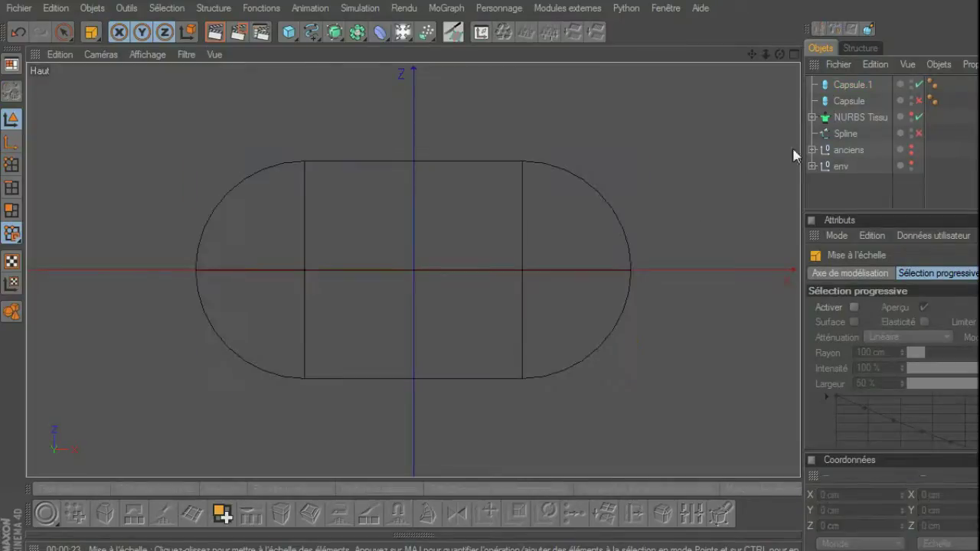
pyautogui.click(850, 101)
pyautogui.press('Delete')
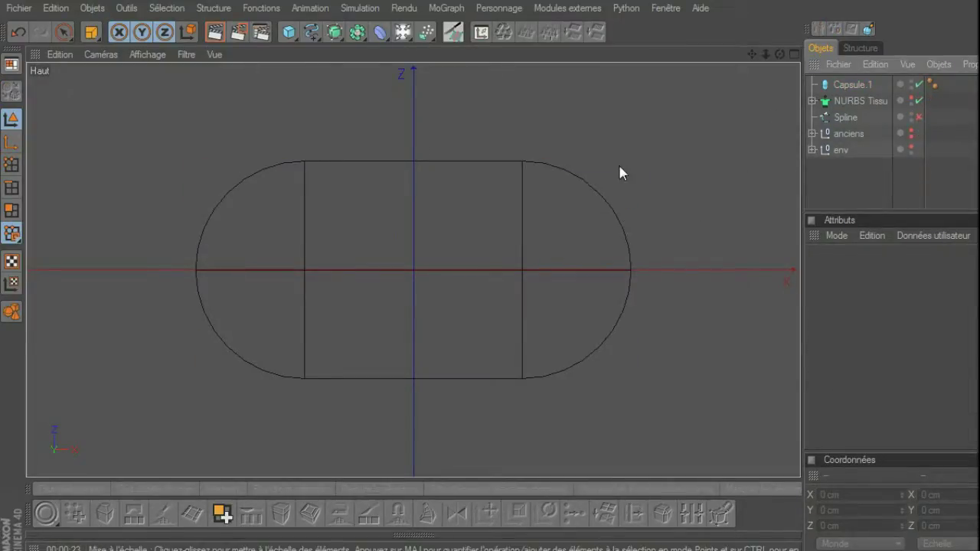
# Add an ellipse spline with radii 437.4 × 219.4 cm around the capsule and make it editable.
pyautogui.click(311, 32)
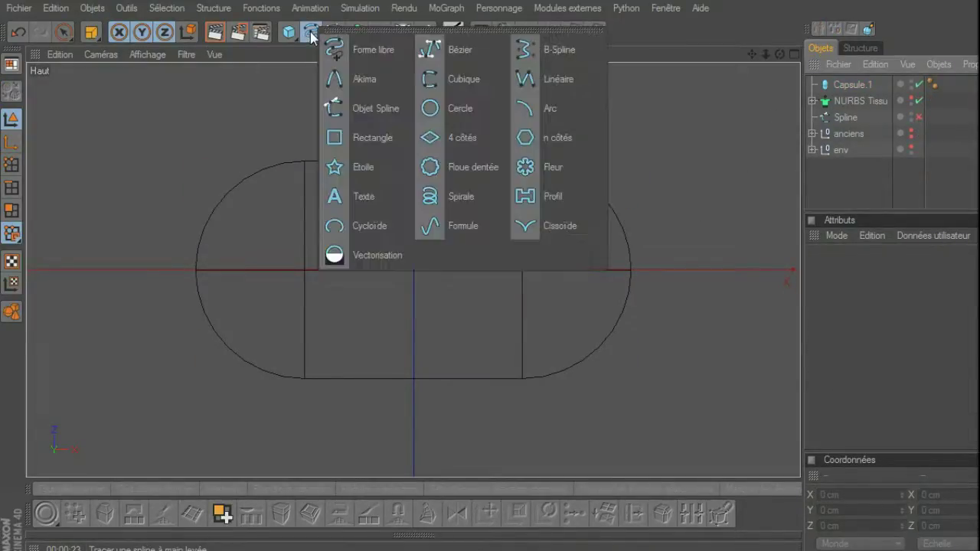
pyautogui.click(465, 116)
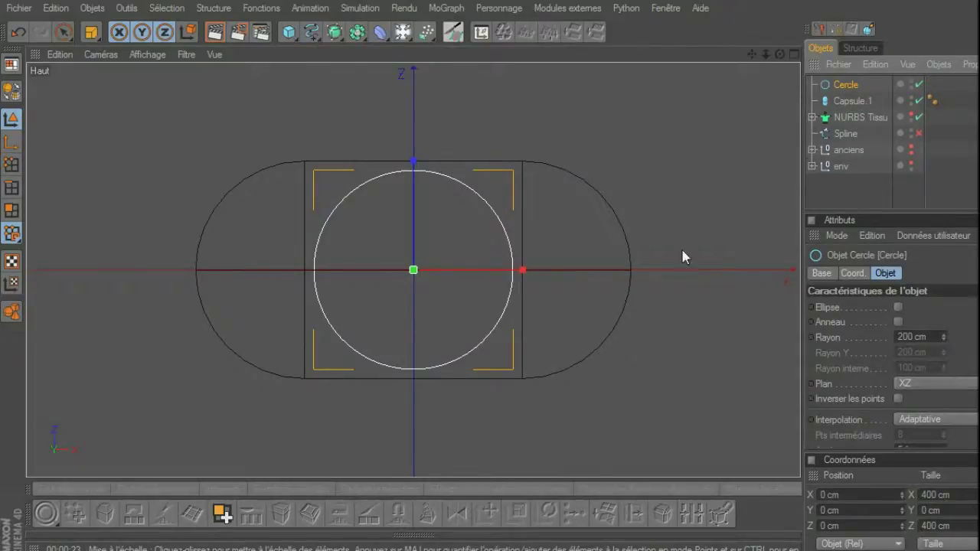
pyautogui.click(898, 307)
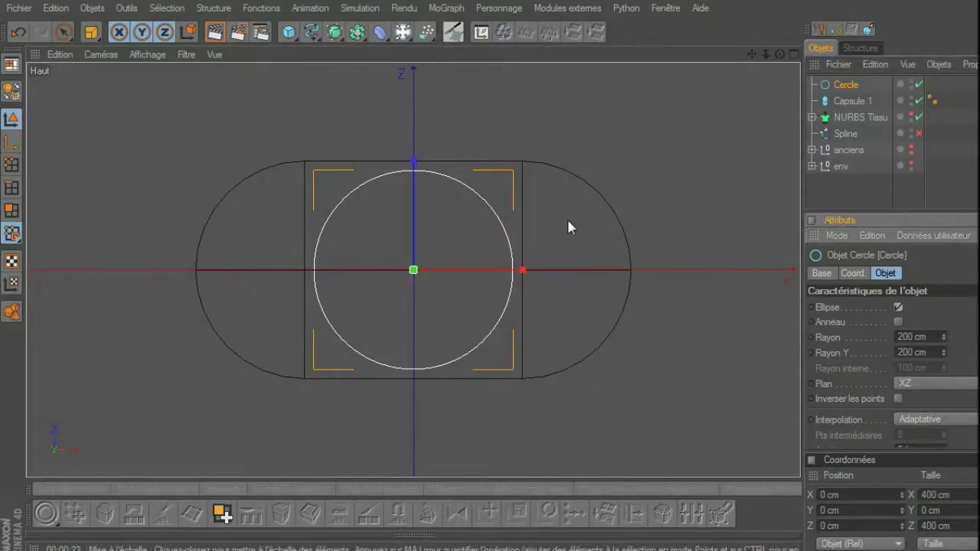
pyautogui.moveTo(567, 217); pyautogui.dragTo(591, 218)
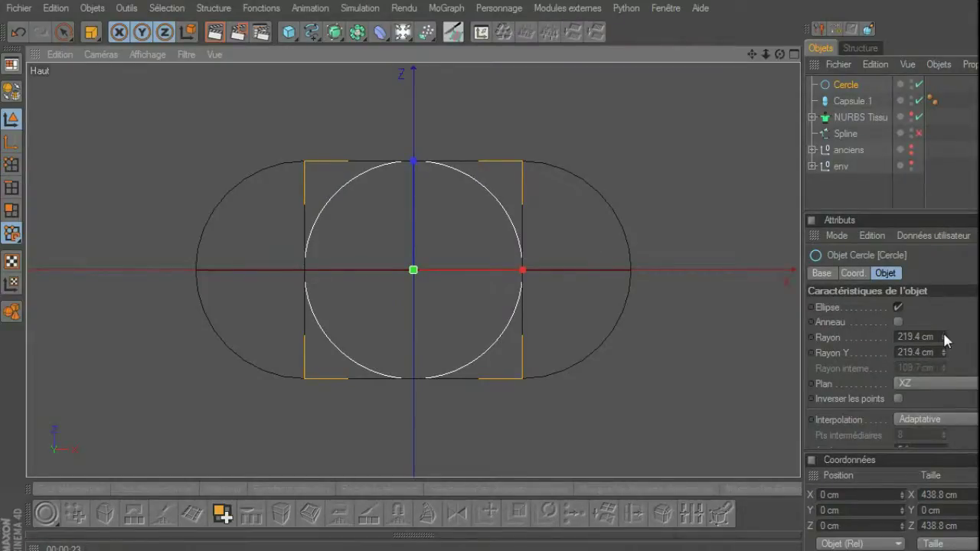
pyautogui.moveTo(944, 337)
pyautogui.mouseDown()
pyautogui.moveTo(976, 337)
pyautogui.moveTo(944, 337)
pyautogui.mouseUp()
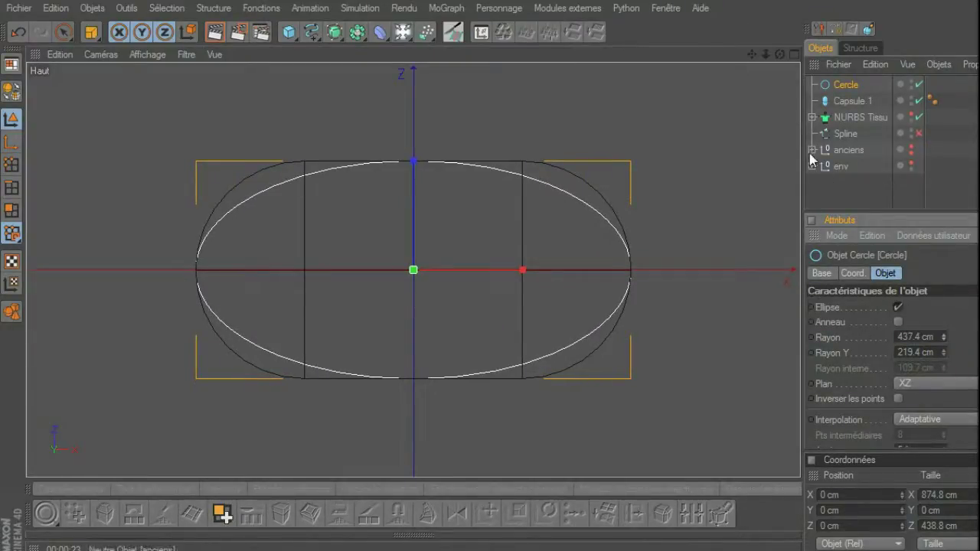
pyautogui.press('c')
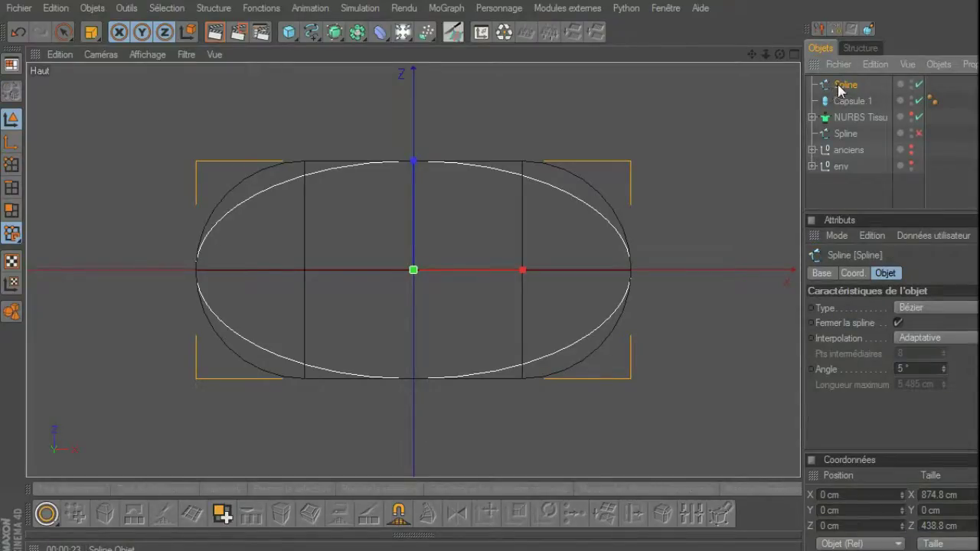
# Knife-cut new points into the spline along the capsule's right and left inner vertical lines.
pyautogui.click(12, 164)
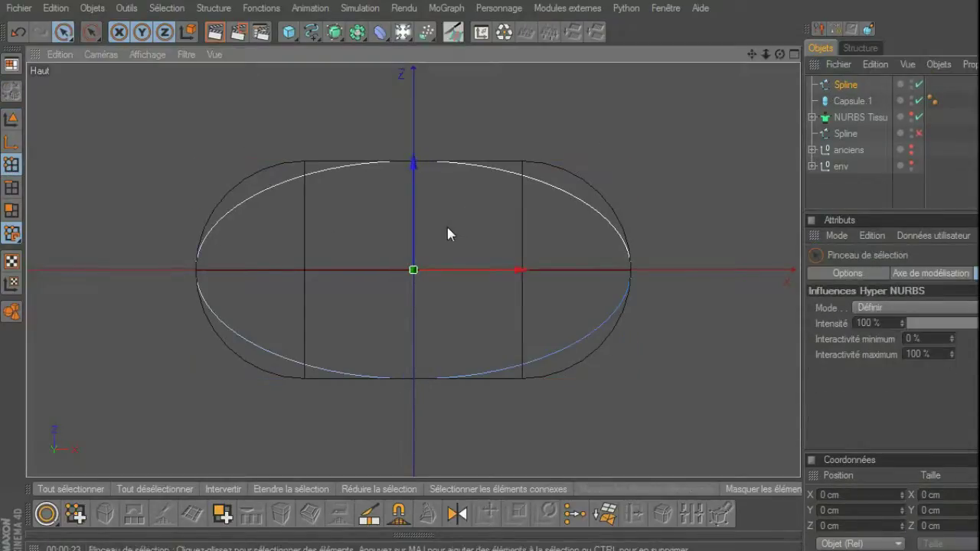
pyautogui.press('k')
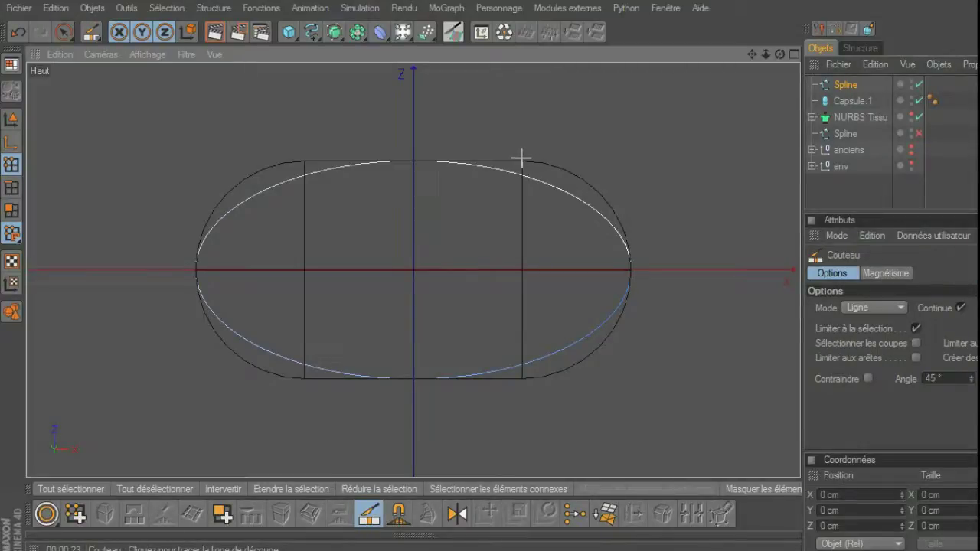
pyautogui.moveTo(520, 159); pyautogui.dragTo(508, 404)
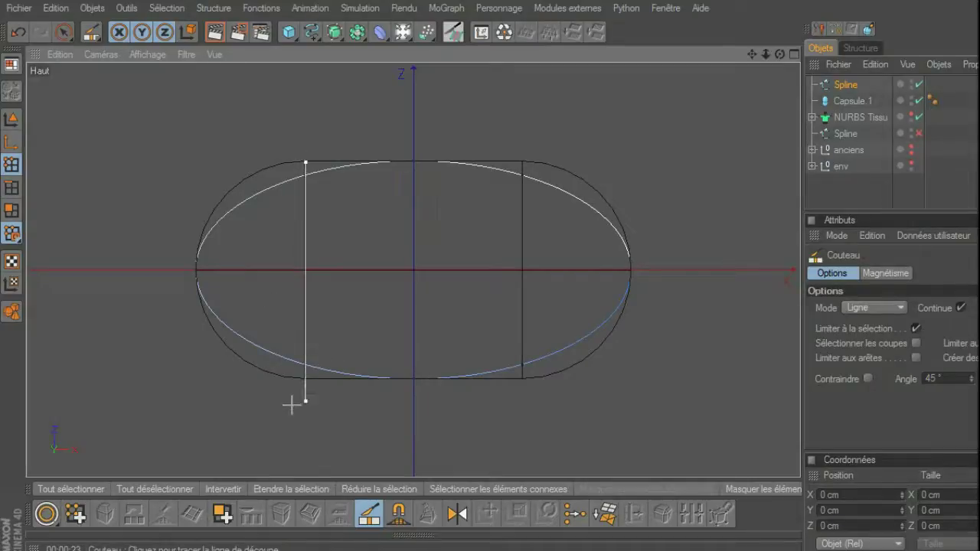
pyautogui.moveTo(297, 180); pyautogui.dragTo(292, 405)
pyautogui.press('space')
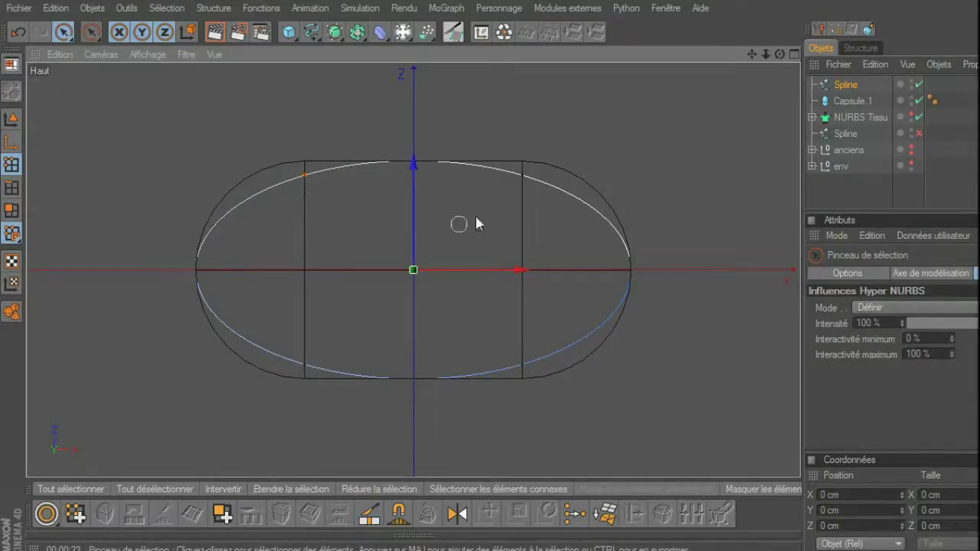
# Raise the top points to the capsule's top edge and flatten their tangents into a straight line.
pyautogui.keyDown('shift'); pyautogui.click(520, 176); pyautogui.keyUp('shift')
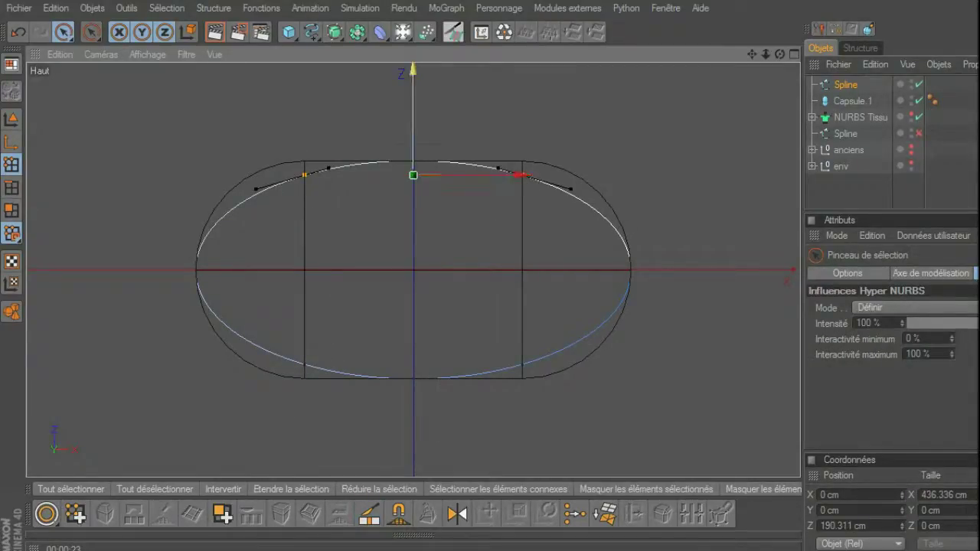
pyautogui.moveTo(413, 174); pyautogui.dragTo(414, 162)
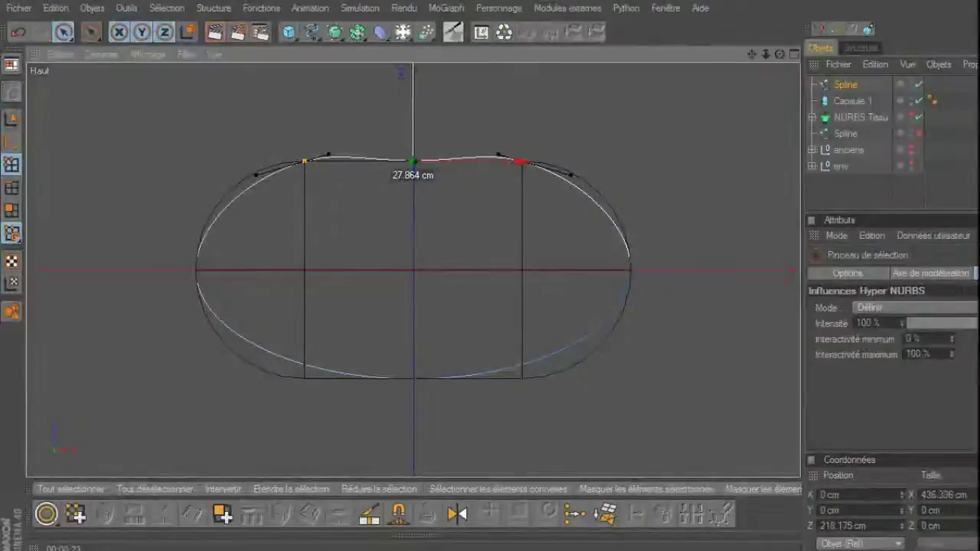
pyautogui.press('t')
pyautogui.moveTo(429, 107); pyautogui.dragTo(379, 107)
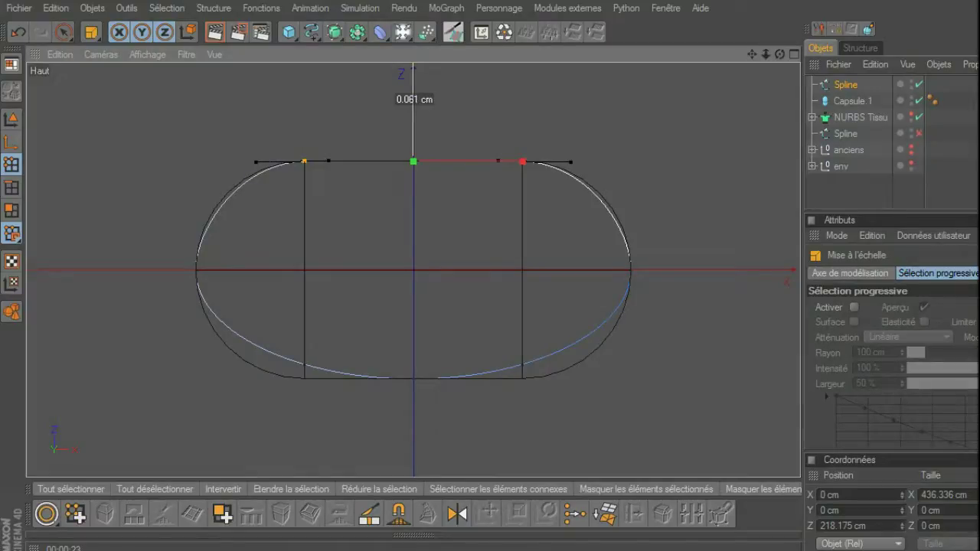
pyautogui.moveTo(377, 274); pyautogui.dragTo(373, 275)
pyautogui.press('space')
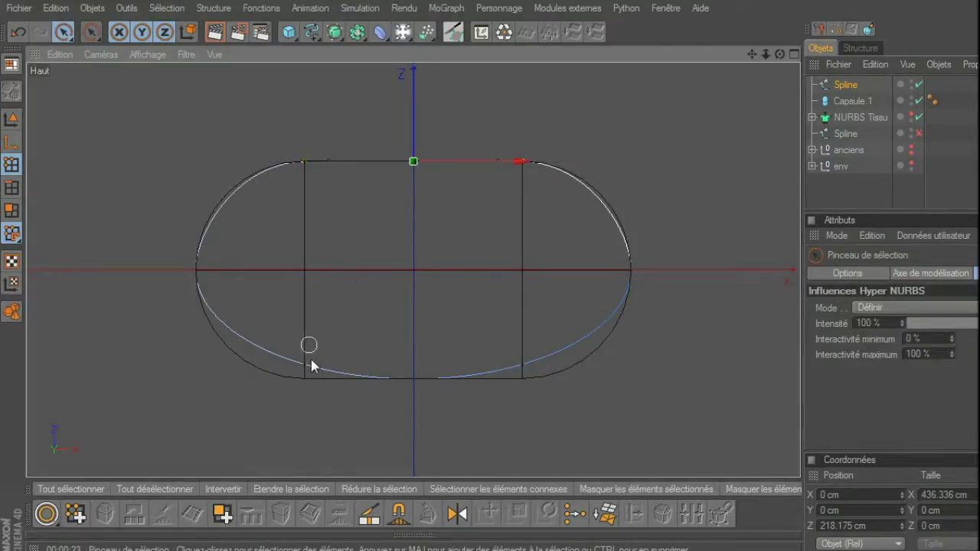
# Lower the two bottom points to the capsule's bottom edge to straighten the lower side.
pyautogui.click(304, 365)
pyautogui.keyDown('shift'); pyautogui.click(522, 365); pyautogui.keyUp('shift')
pyautogui.press('space')
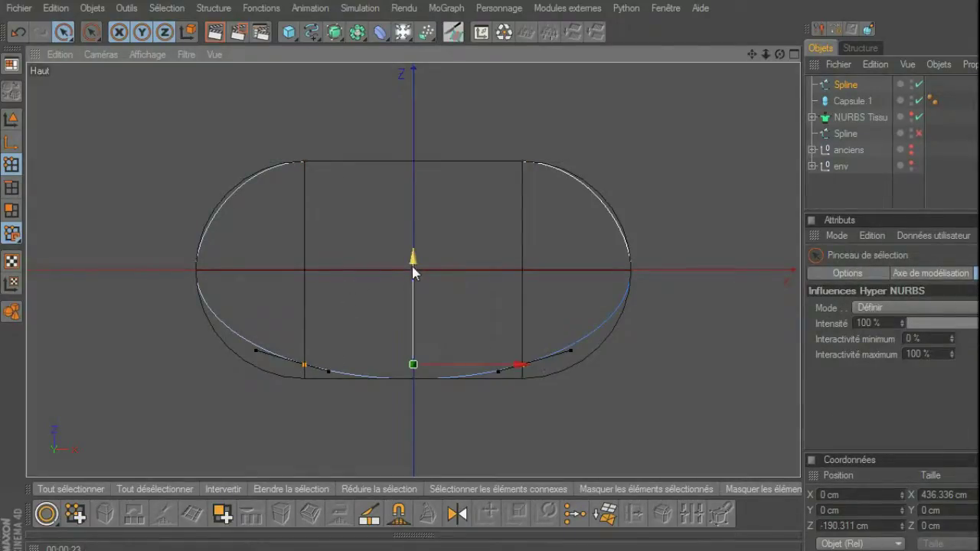
pyautogui.moveTo(411, 257); pyautogui.dragTo(414, 282)
pyautogui.press('t')
pyautogui.press('space')
# Flatten the two top points' tangents further, then select the helper capsule.
pyautogui.keyDown('shift'); pyautogui.click(304, 163); pyautogui.keyUp('shift')
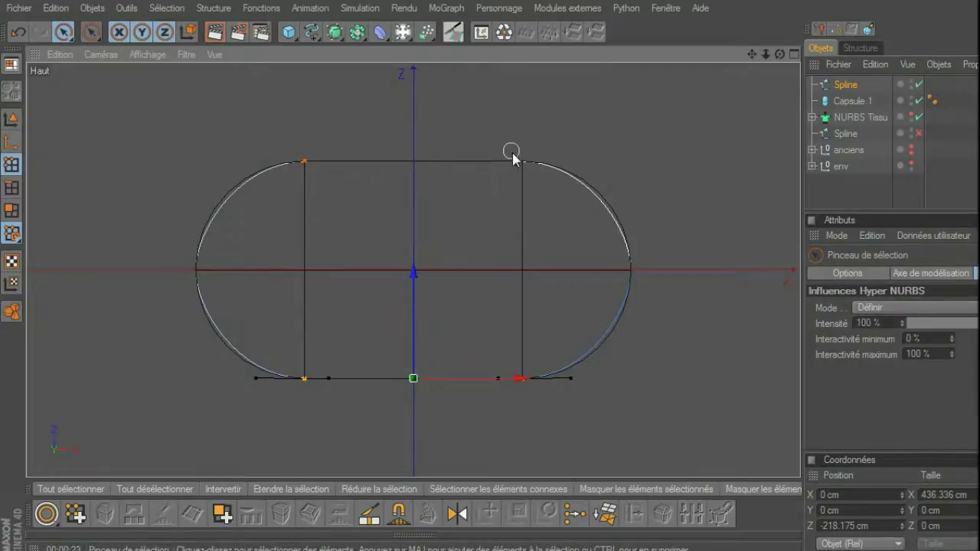
pyautogui.keyDown('shift'); pyautogui.click(523, 162); pyautogui.keyUp('shift')
pyautogui.press('t')
pyautogui.moveTo(502, 273); pyautogui.dragTo(525, 270)
pyautogui.click(710, 215)
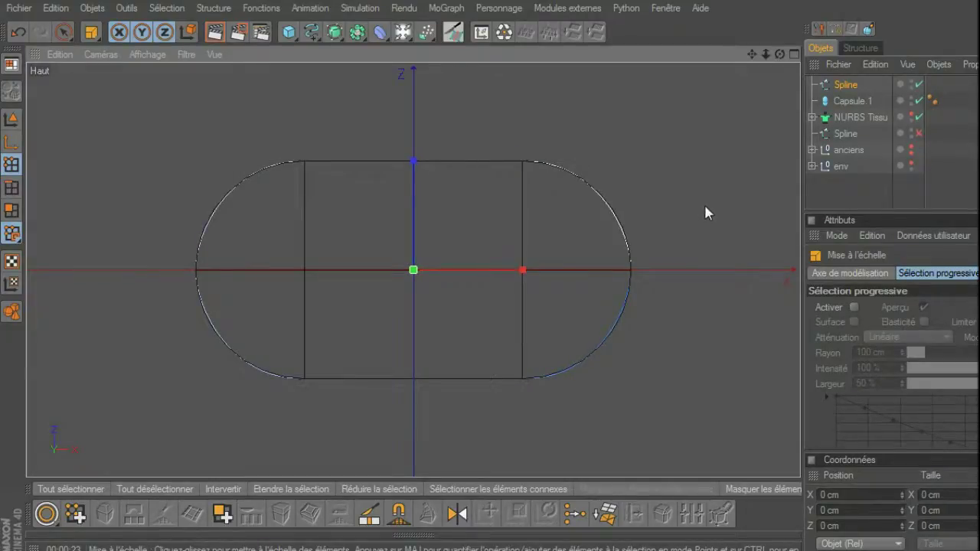
pyautogui.click(862, 100)
# Delete the helper capsule and view the spline in a maximised perspective view.
pyautogui.press('Delete')
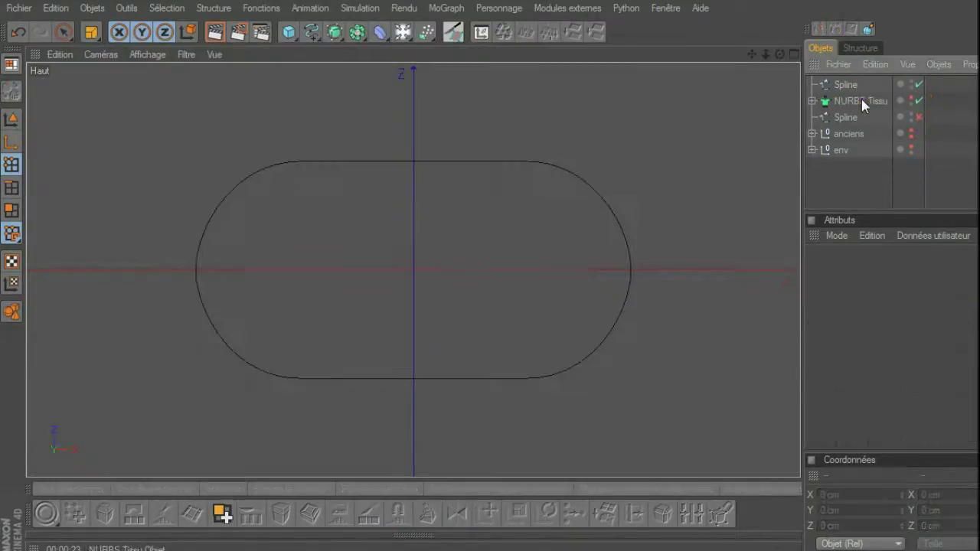
pyautogui.middleClick(647, 168)
pyautogui.middleClick(309, 159)
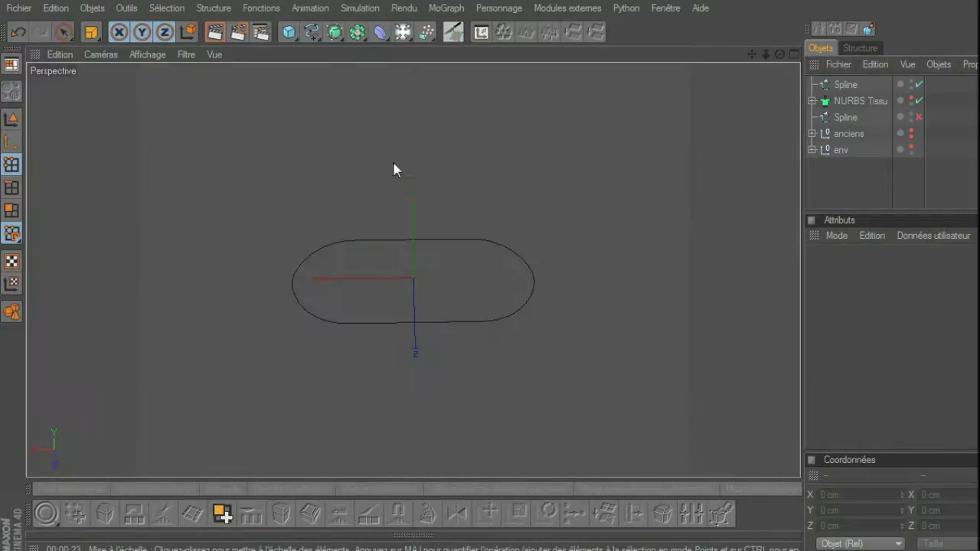
pyautogui.keyDown('alt'); pyautogui.moveTo(393, 169); pyautogui.dragTo(632, 181); pyautogui.keyUp('alt')
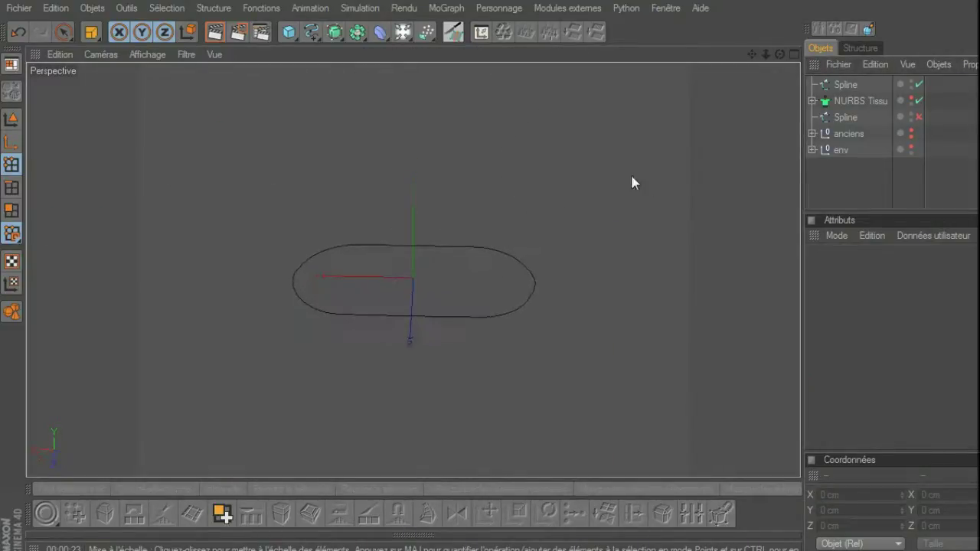
# Unhide Plan.1 in the anciens group and edit its width segments (96).
pyautogui.click(812, 133)
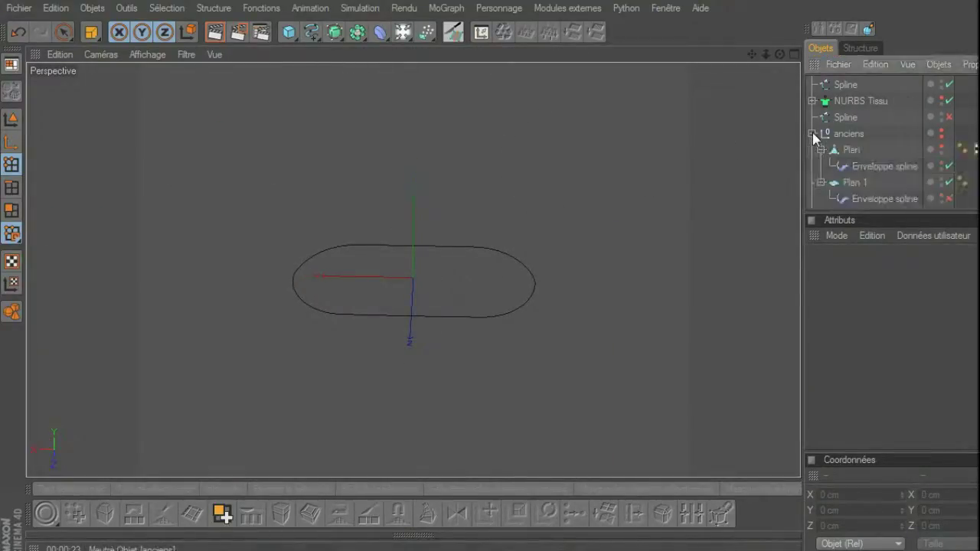
pyautogui.click(857, 183)
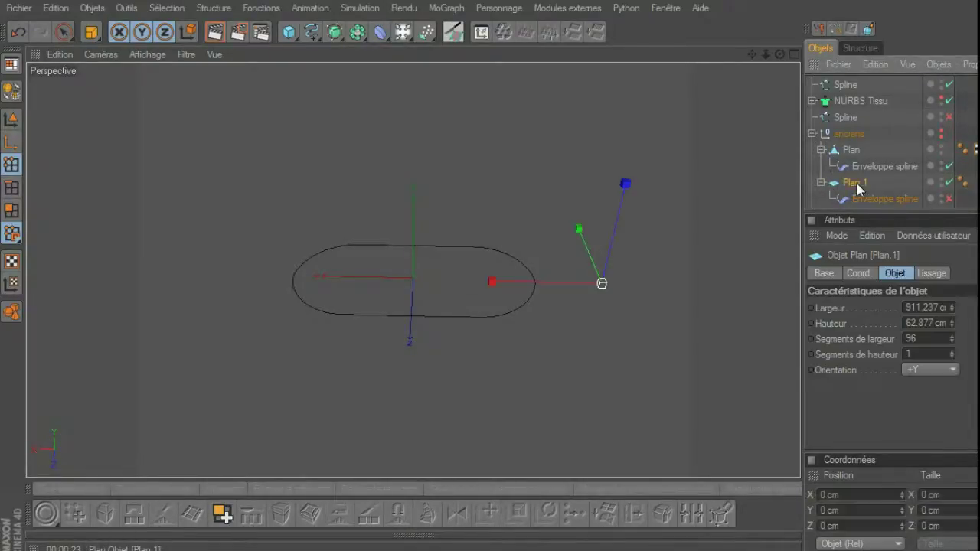
pyautogui.click(941, 179)
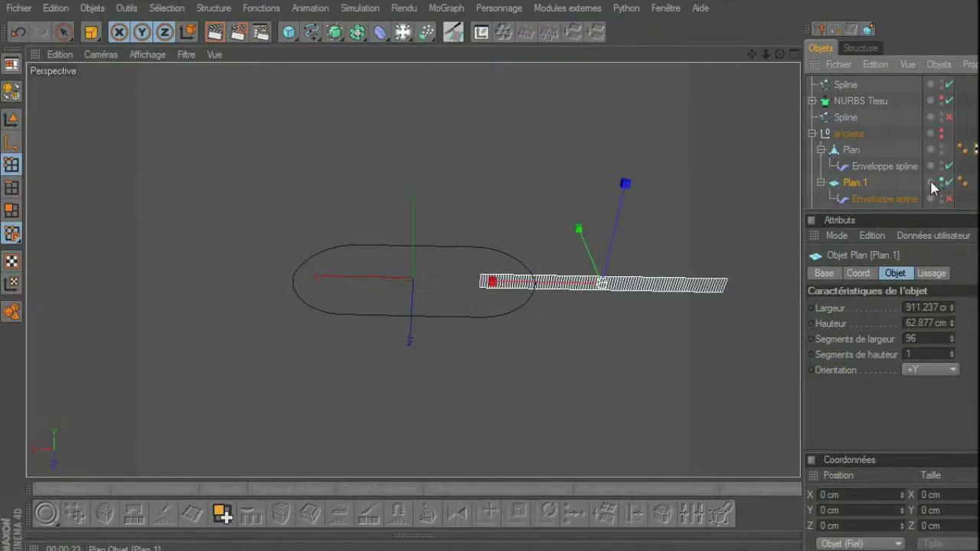
pyautogui.press('e')
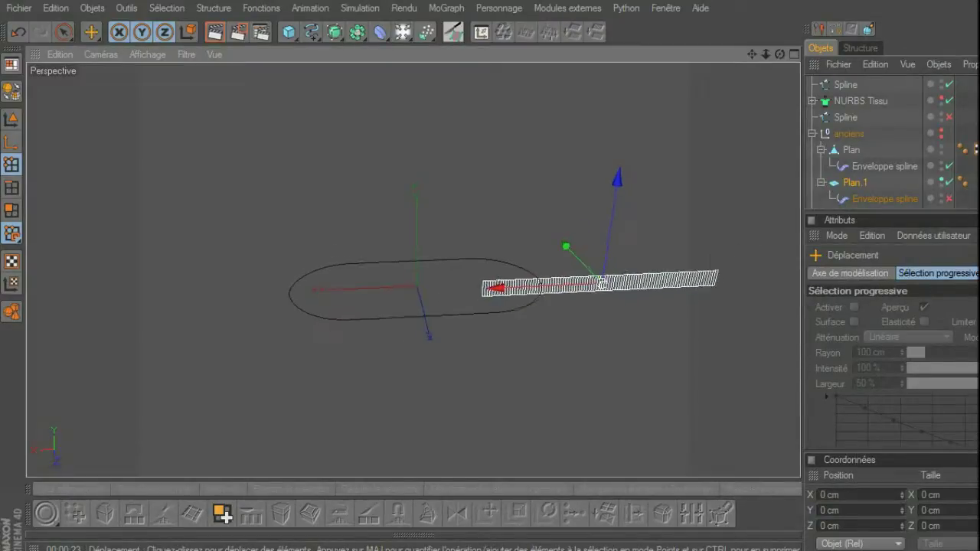
pyautogui.scroll(4, 707, 252)
pyautogui.scroll(1, 707, 246)
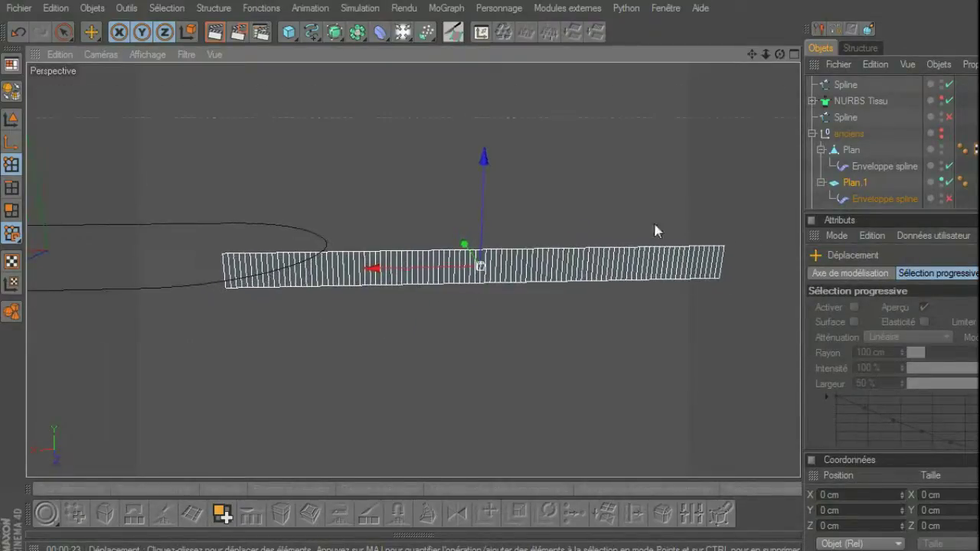
pyautogui.click(854, 183)
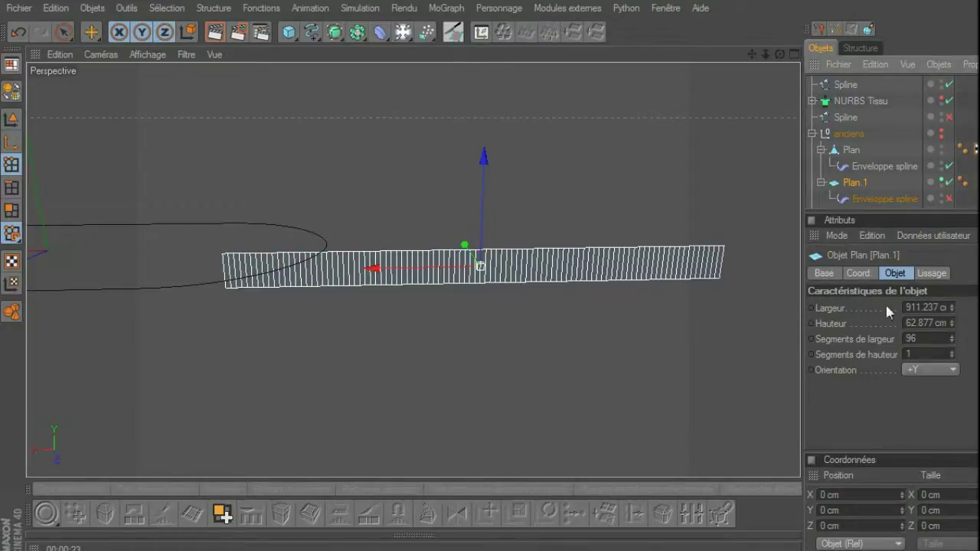
pyautogui.click(923, 338)
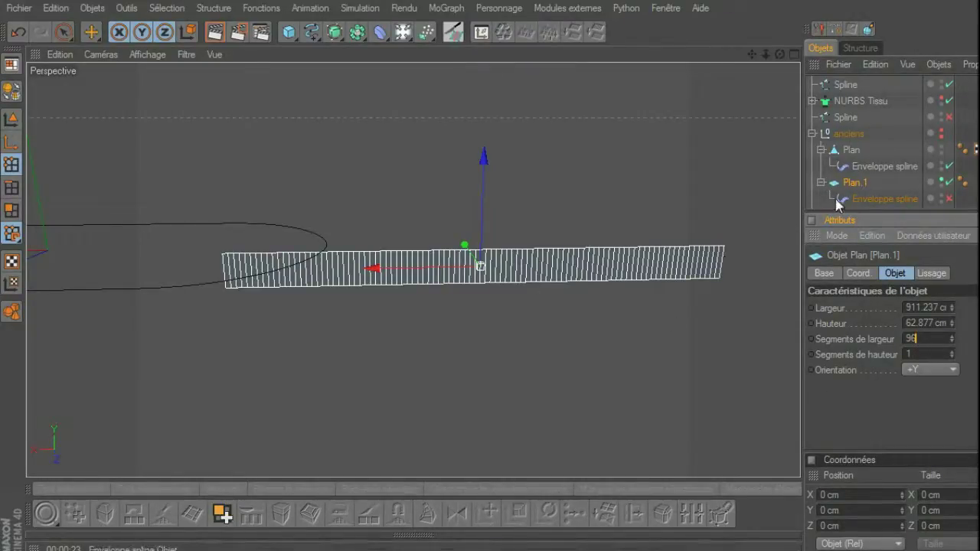
# Link Plan.1's Enveloppe spline deformer to the oval Spline and enable it.
pyautogui.click(856, 198)
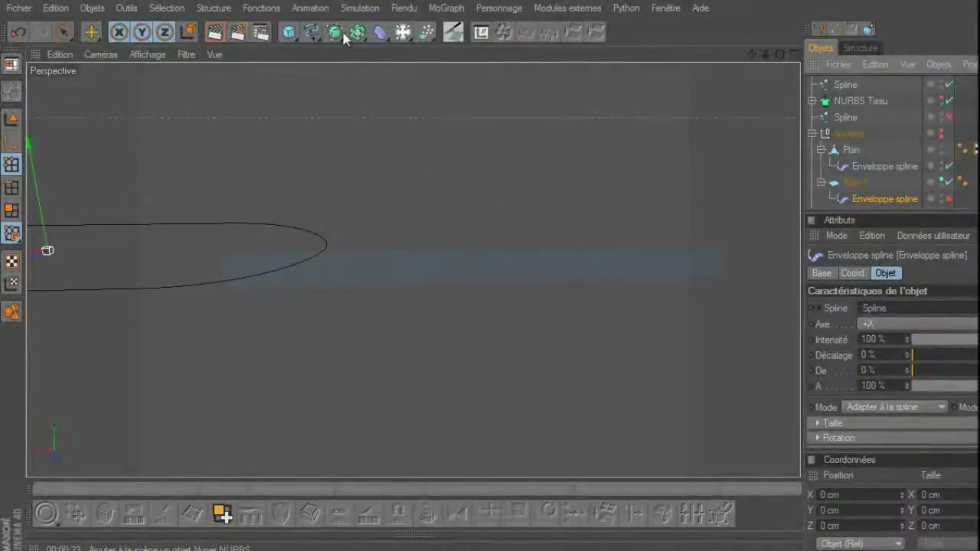
pyautogui.moveTo(380, 31); pyautogui.dragTo(447, 175)
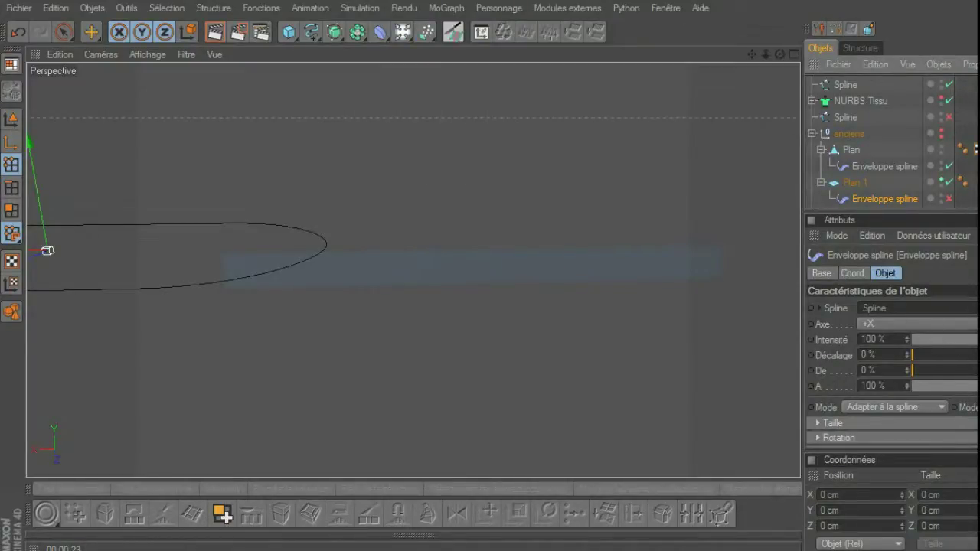
pyautogui.click(845, 87)
pyautogui.moveTo(926, 275); pyautogui.dragTo(919, 316)
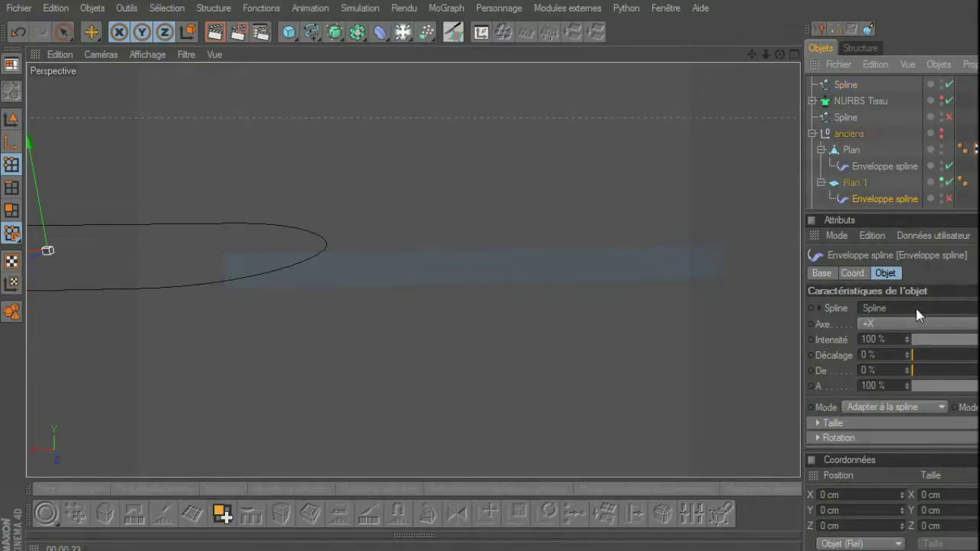
pyautogui.click(948, 199)
# Switch back to Model mode and orbit to inspect the wrapped Plan.1 ring.
pyautogui.moveTo(610, 206)
pyautogui.keyDown('alt'); pyautogui.mouseDown()
pyautogui.moveTo(557, 202)
pyautogui.moveTo(774, 192)
pyautogui.mouseUp(); pyautogui.keyUp('alt')
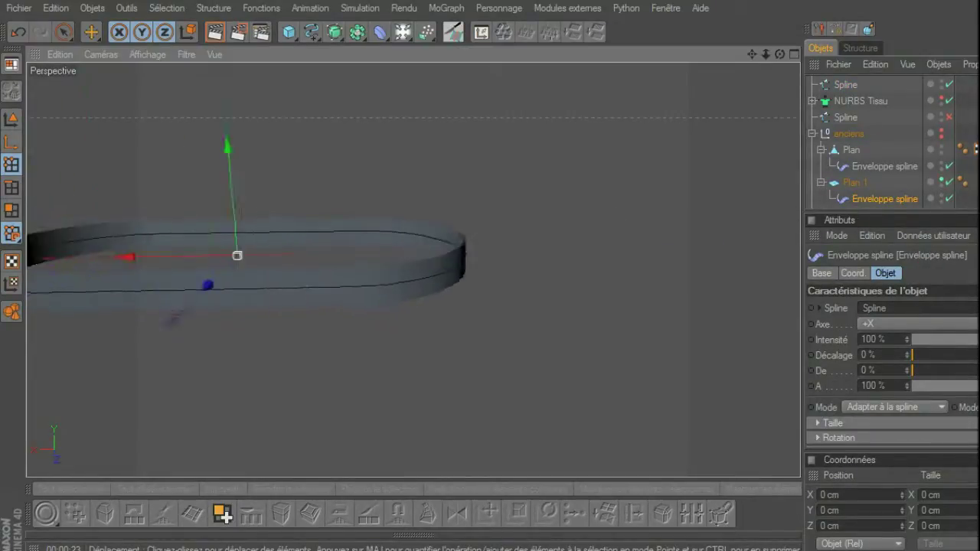
pyautogui.click(854, 183)
pyautogui.scroll(2, 793, 230)
pyautogui.scroll(4, 793, 268)
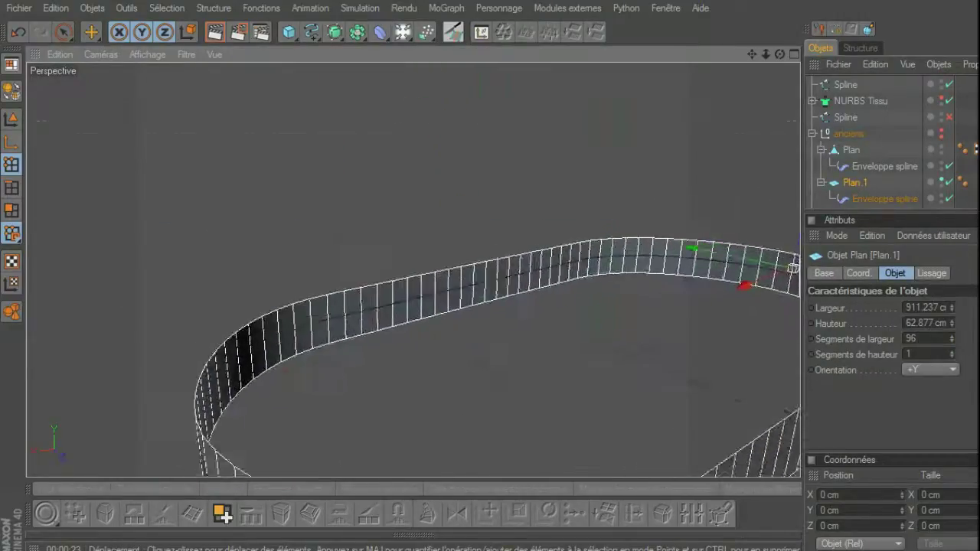
pyautogui.scroll(-5, 792, 268)
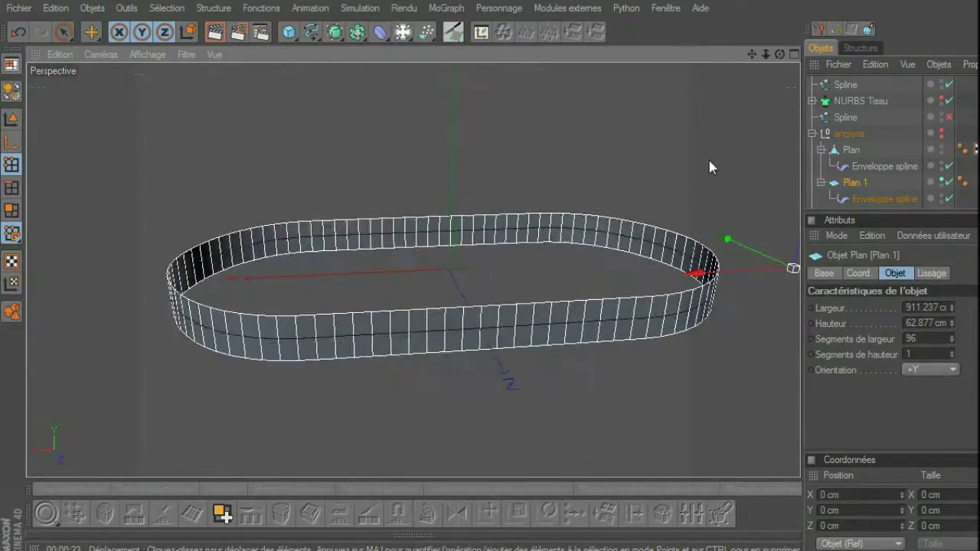
pyautogui.press('e')
pyautogui.click(12, 118)
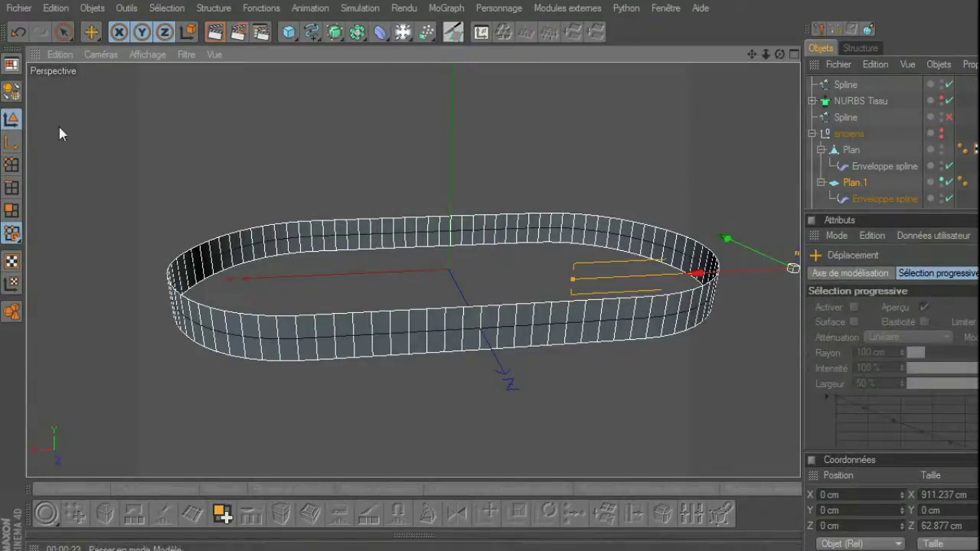
pyautogui.click(579, 149)
pyautogui.moveTo(580, 149)
pyautogui.keyDown('alt'); pyautogui.mouseDown()
pyautogui.moveTo(567, 176)
pyautogui.moveTo(536, 183)
pyautogui.mouseUp(); pyautogui.keyUp('alt')
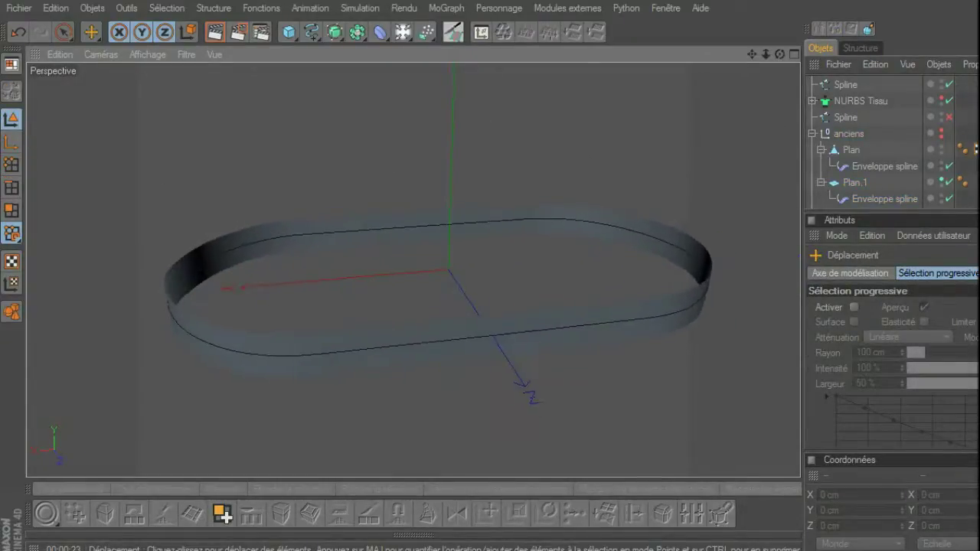
# Hide Plan.1, show Plan, and disable Plan's Enveloppe spline deformer.
pyautogui.click(942, 180)
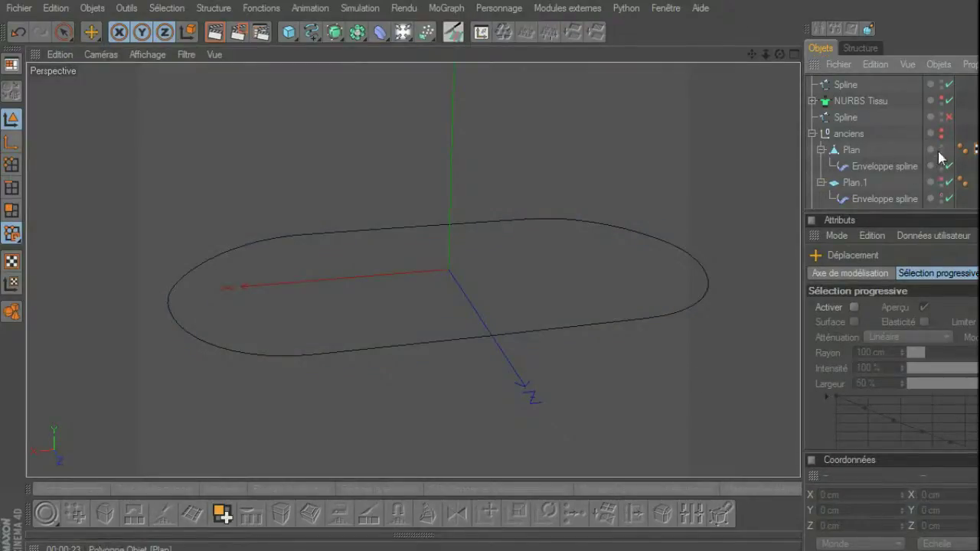
pyautogui.click(942, 149)
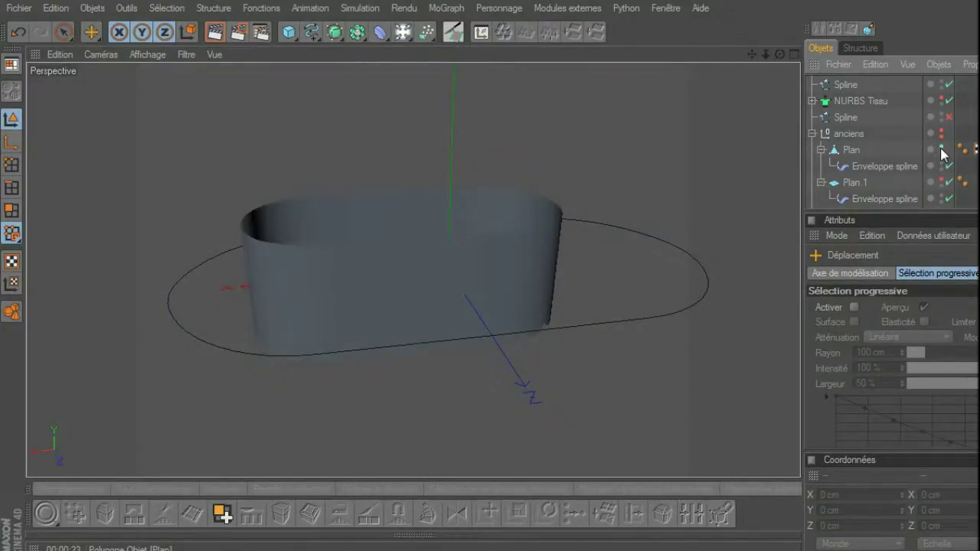
pyautogui.click(949, 166)
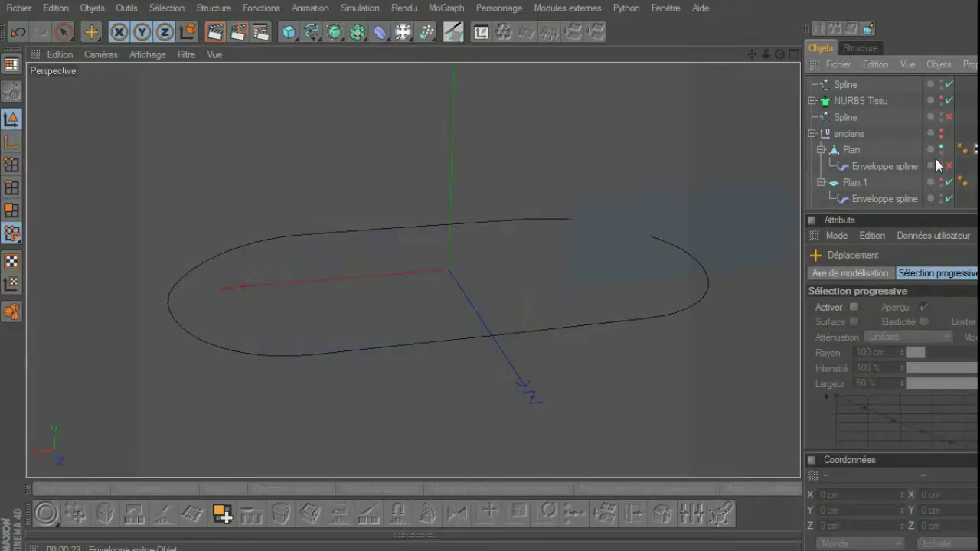
pyautogui.click(856, 153)
# Frame the flat Plan strip and orbit to inspect its scalloped hem.
pyautogui.press('o')
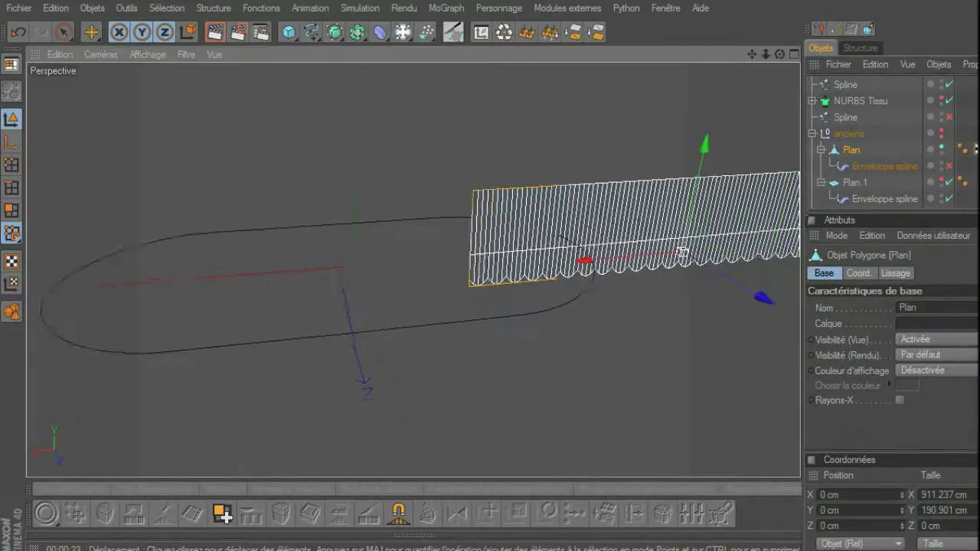
pyautogui.moveTo(505, 253)
pyautogui.keyDown('alt'); pyautogui.mouseDown()
pyautogui.moveTo(515, 277)
pyautogui.moveTo(490, 261)
pyautogui.mouseUp(); pyautogui.keyUp('alt')
pyautogui.scroll(5, 511, 276)
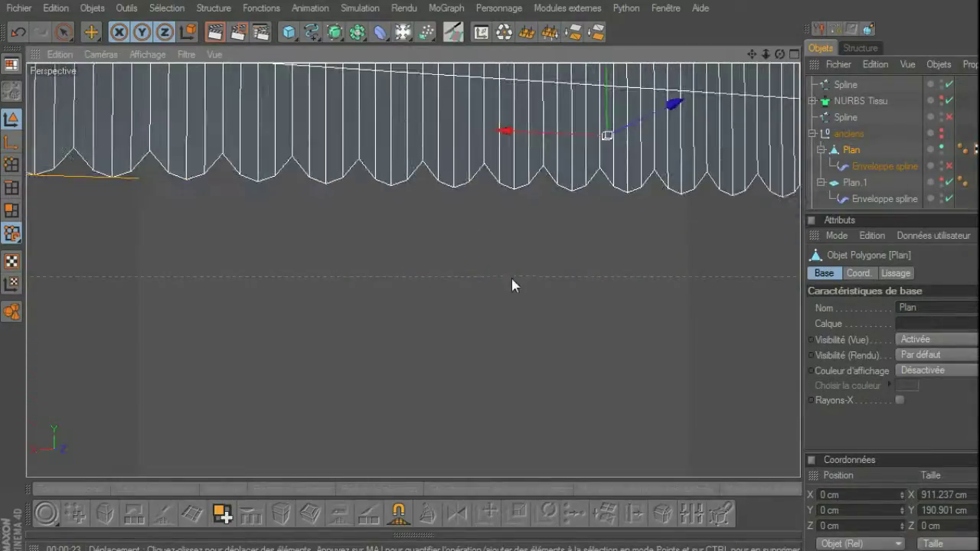
pyautogui.keyDown('alt'); pyautogui.moveTo(510, 276); pyautogui.dragTo(355, 382, button='middle'); pyautogui.keyUp('alt')
pyautogui.moveTo(468, 276)
pyautogui.keyDown('alt'); pyautogui.mouseDown()
pyautogui.moveTo(512, 281)
pyautogui.moveTo(561, 329)
pyautogui.moveTo(554, 347)
pyautogui.mouseUp(); pyautogui.keyUp('alt')
pyautogui.scroll(-3, 553, 347)
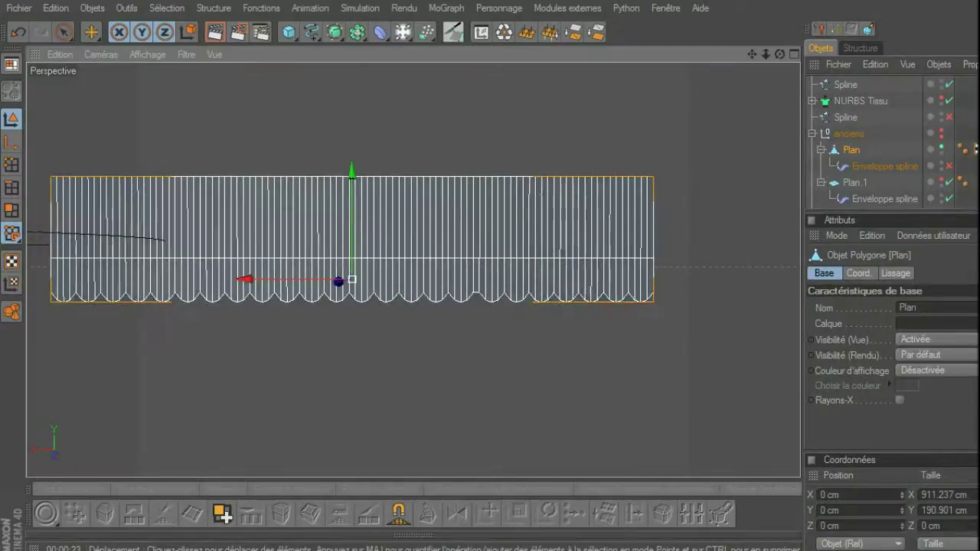
pyautogui.keyDown('alt'); pyautogui.moveTo(345, 275); pyautogui.dragTo(690, 291, button='middle'); pyautogui.keyUp('alt')
pyautogui.keyDown('alt'); pyautogui.moveTo(689, 291); pyautogui.dragTo(736, 314); pyautogui.keyUp('alt')
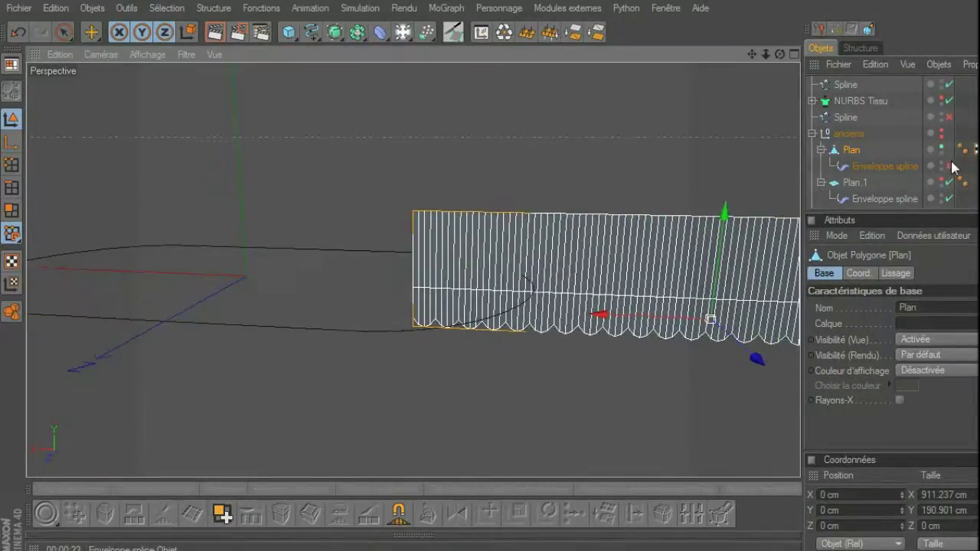
# Disable the top Spline and enable Plan's Enveloppe spline, wrapping it into a cylindrical canopy.
pyautogui.click(949, 84)
pyautogui.click(950, 166)
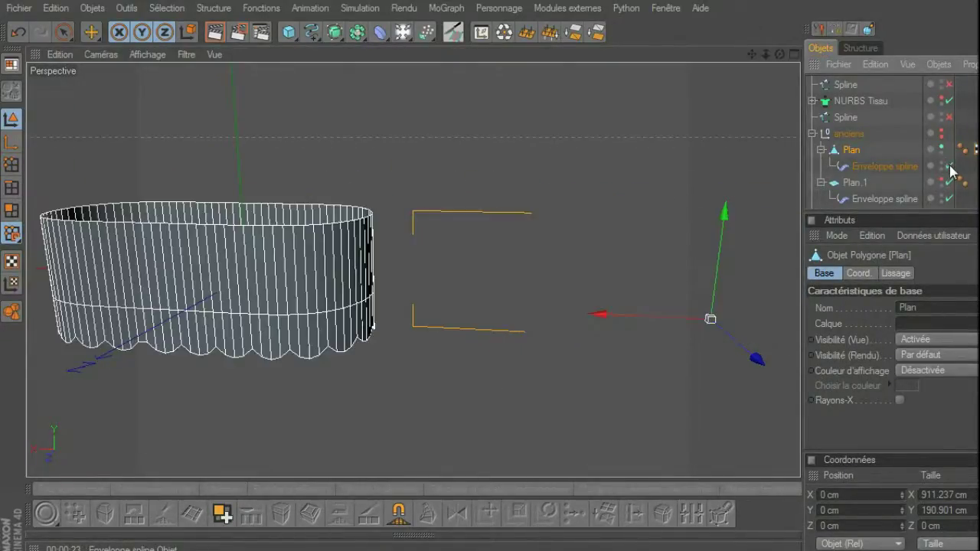
pyautogui.keyDown('alt'); pyautogui.moveTo(711, 319); pyautogui.dragTo(460, 366); pyautogui.keyUp('alt')
pyautogui.click(393, 395)
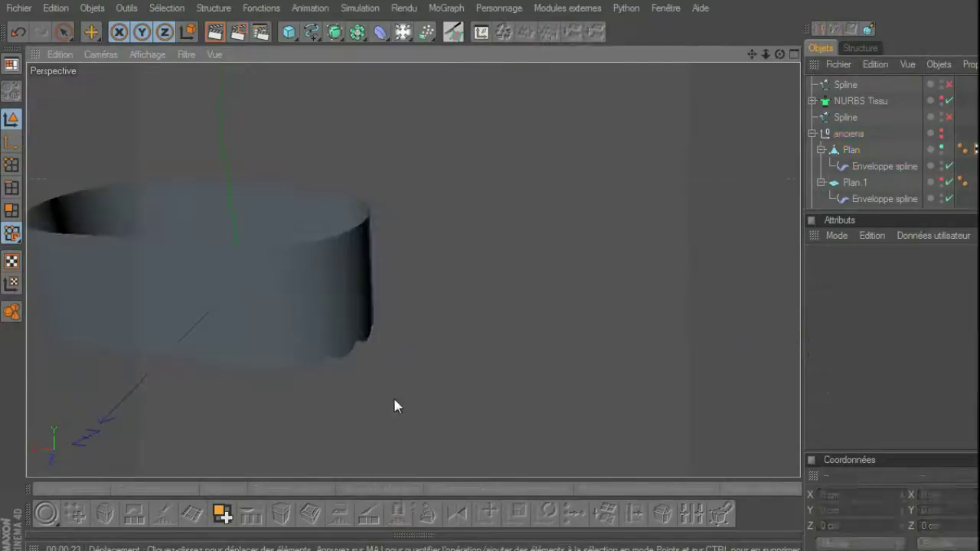
pyautogui.moveTo(349, 397)
pyautogui.keyDown('alt'); pyautogui.mouseDown()
pyautogui.moveTo(398, 360)
pyautogui.moveTo(529, 352)
pyautogui.mouseUp(); pyautogui.keyUp('alt')
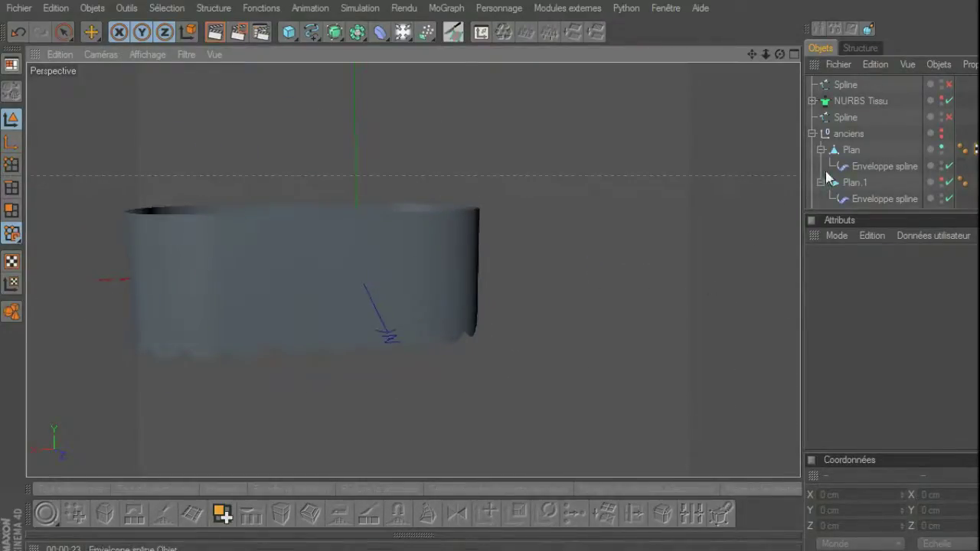
pyautogui.click(851, 151)
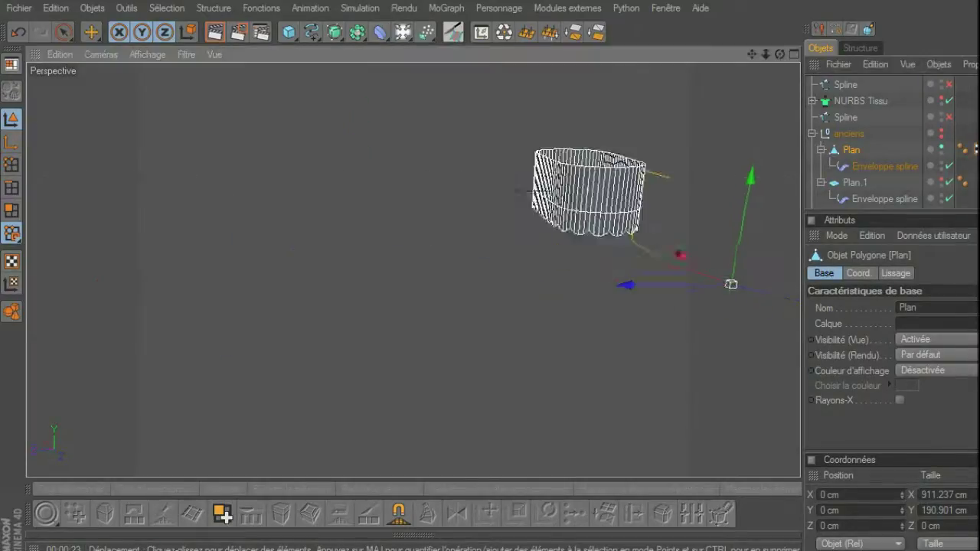
pyautogui.moveTo(442, 384)
pyautogui.keyDown('alt'); pyautogui.mouseDown()
pyautogui.moveTo(477, 360)
pyautogui.moveTo(537, 344)
pyautogui.mouseUp(); pyautogui.keyUp('alt')
pyautogui.click(477, 359)
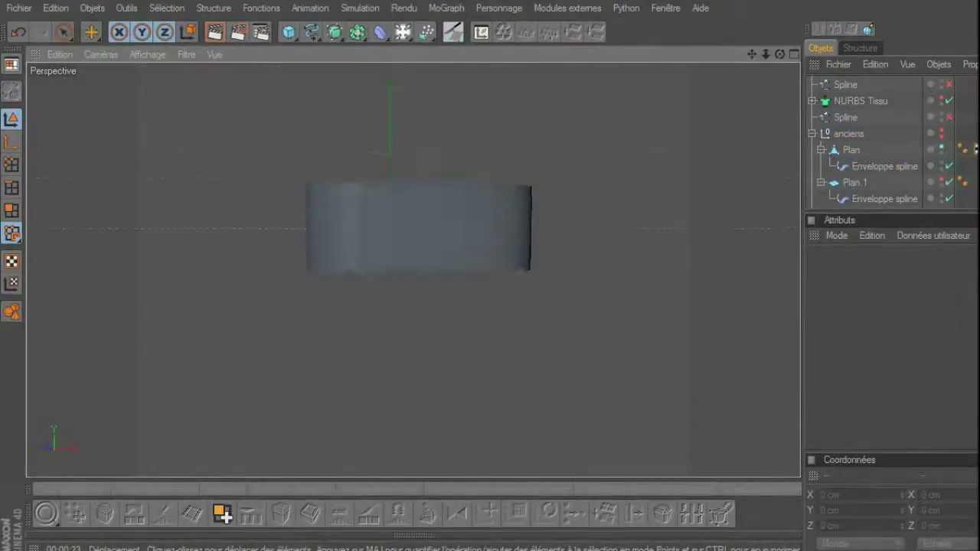
pyautogui.click(850, 151)
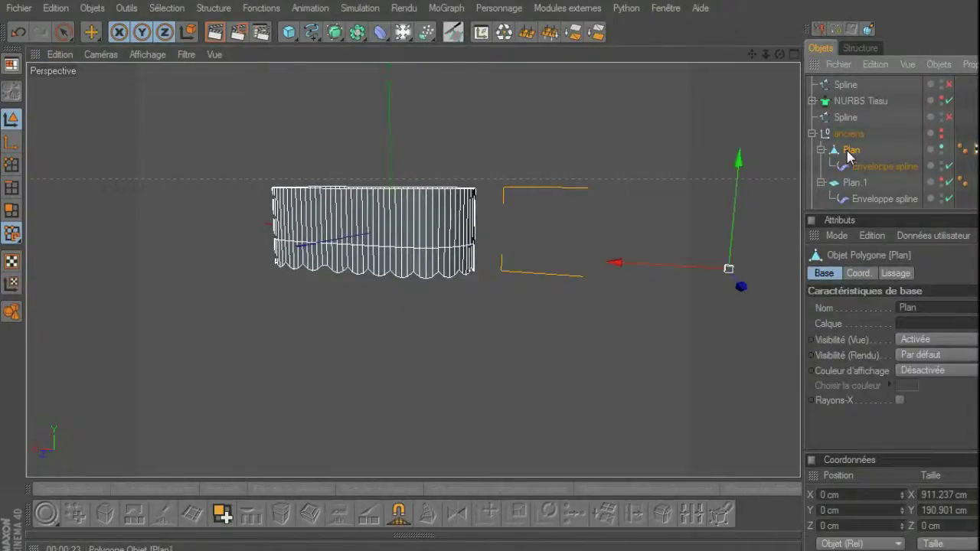
# Convert Plan with Convertir en objet, move the copy to the list top, and collapse anciens.
pyautogui.rightClick(851, 156)
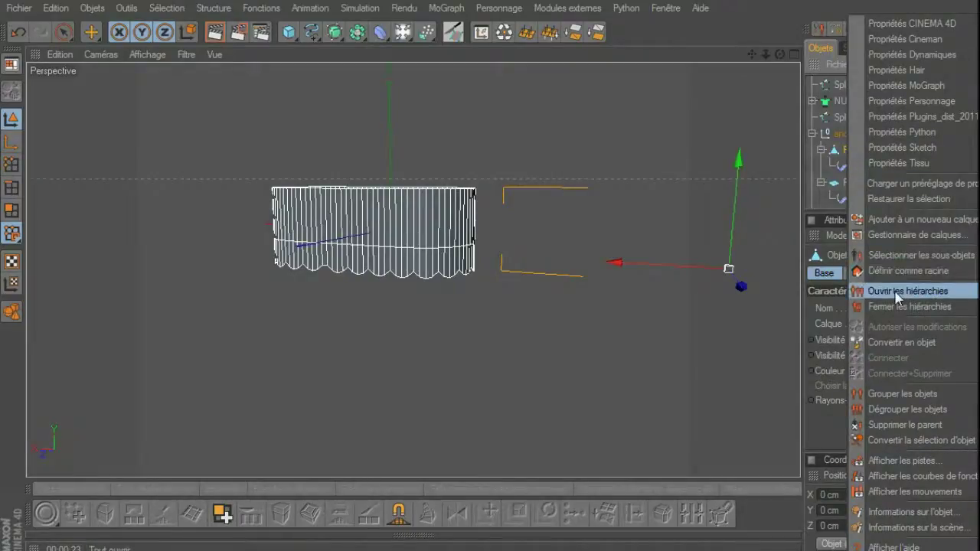
pyautogui.click(885, 350)
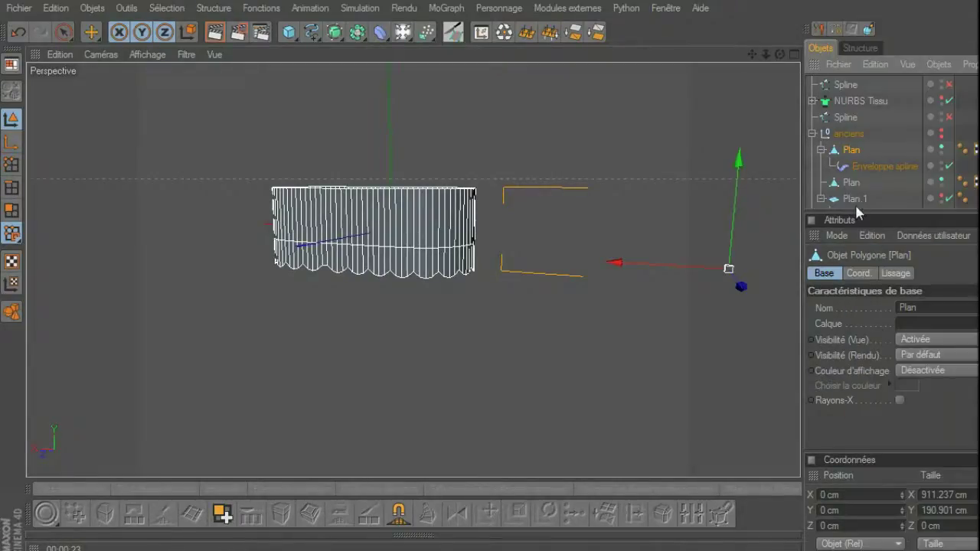
pyautogui.click(848, 184)
pyautogui.moveTo(849, 184); pyautogui.dragTo(852, 86)
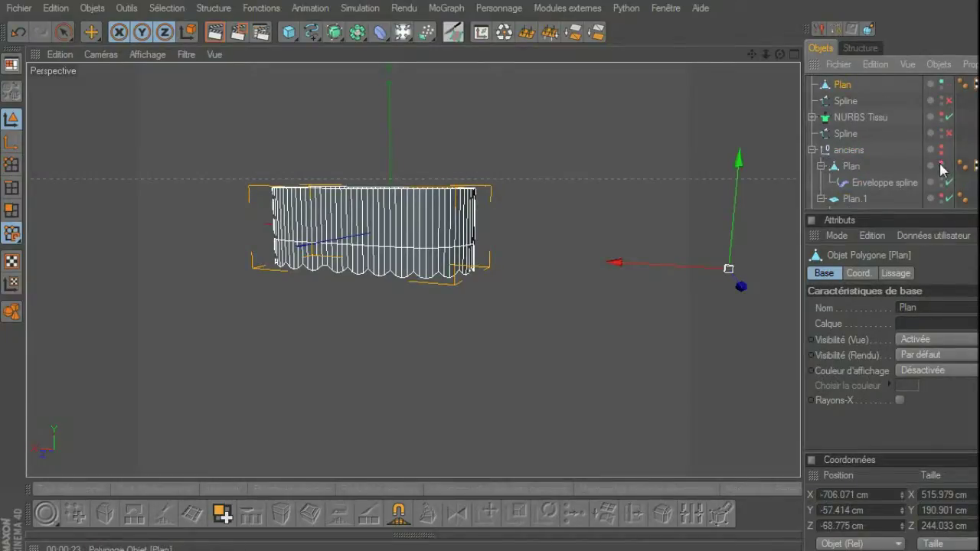
pyautogui.click(813, 150)
pyautogui.click(857, 186)
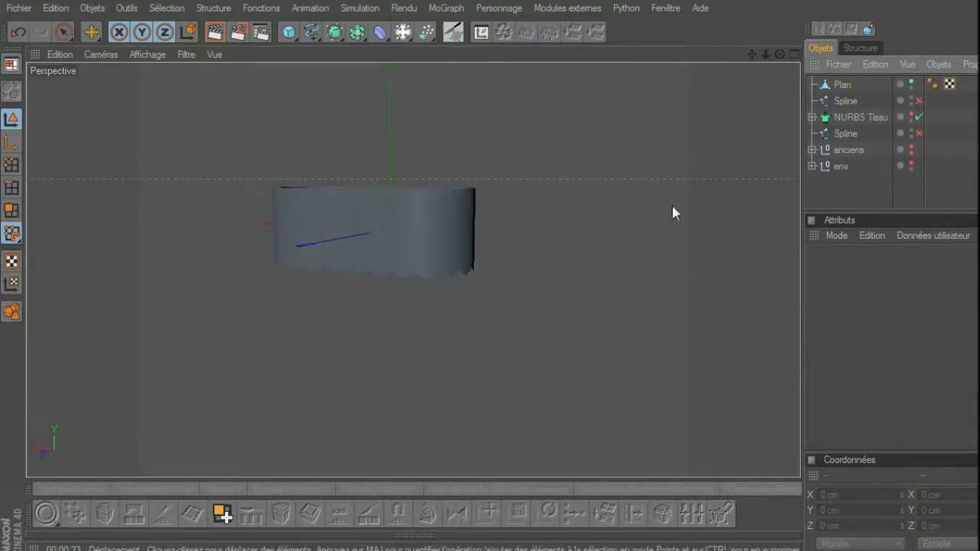
pyautogui.keyDown('alt'); pyautogui.moveTo(673, 207); pyautogui.dragTo(607, 261); pyautogui.keyUp('alt')
# Select the Plan canopy and pick its top edge loop in Edges mode.
pyautogui.click(812, 88)
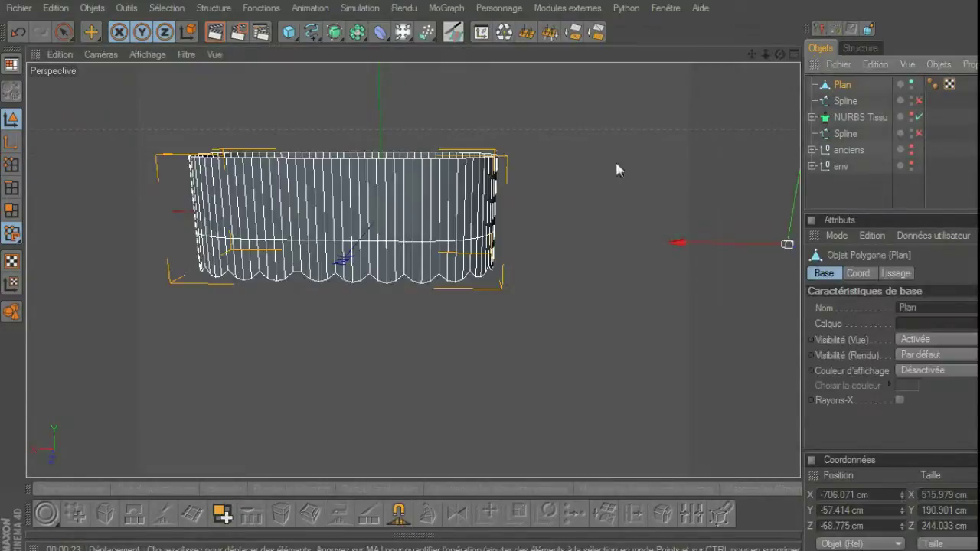
pyautogui.click(11, 164)
pyautogui.press('h')
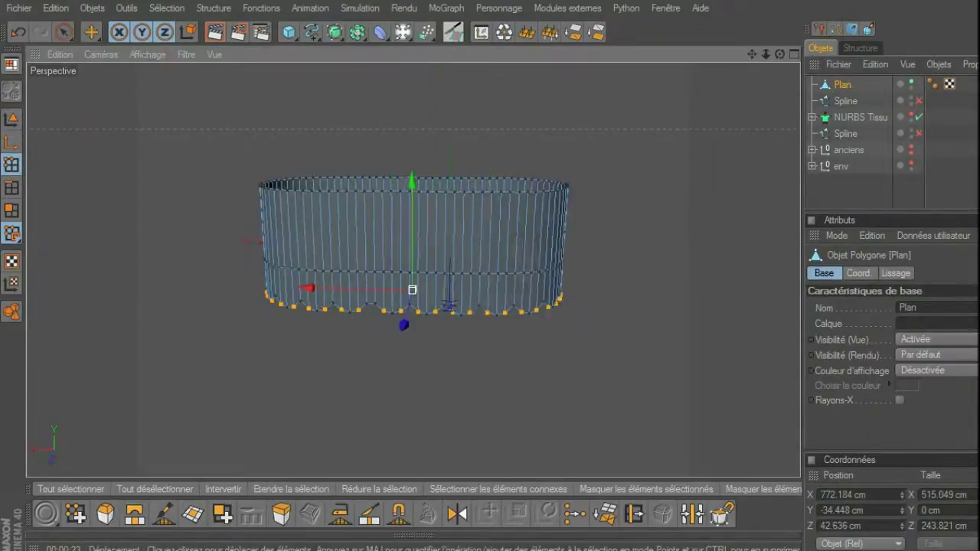
pyautogui.click(439, 369)
pyautogui.scroll(1, 415, 356)
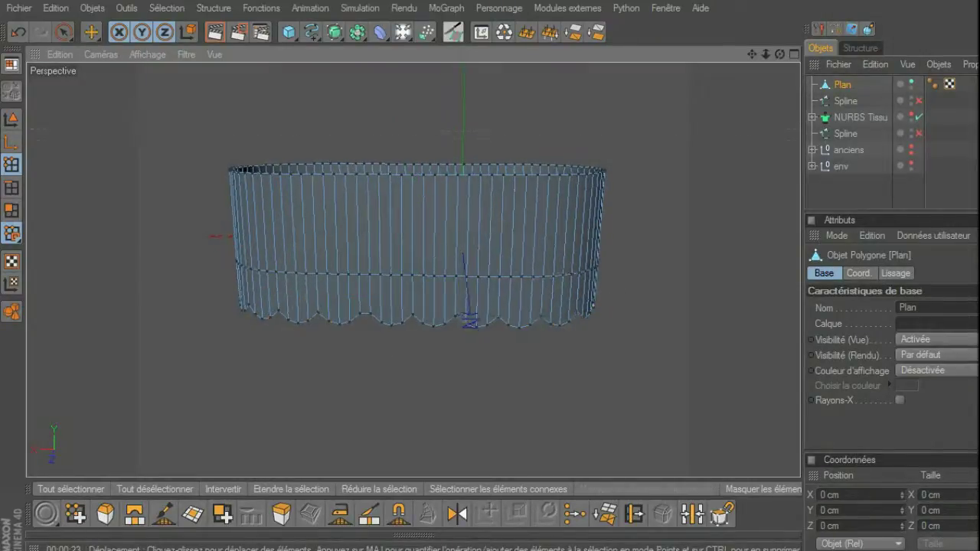
pyautogui.scroll(3, 415, 357)
pyautogui.click(11, 186)
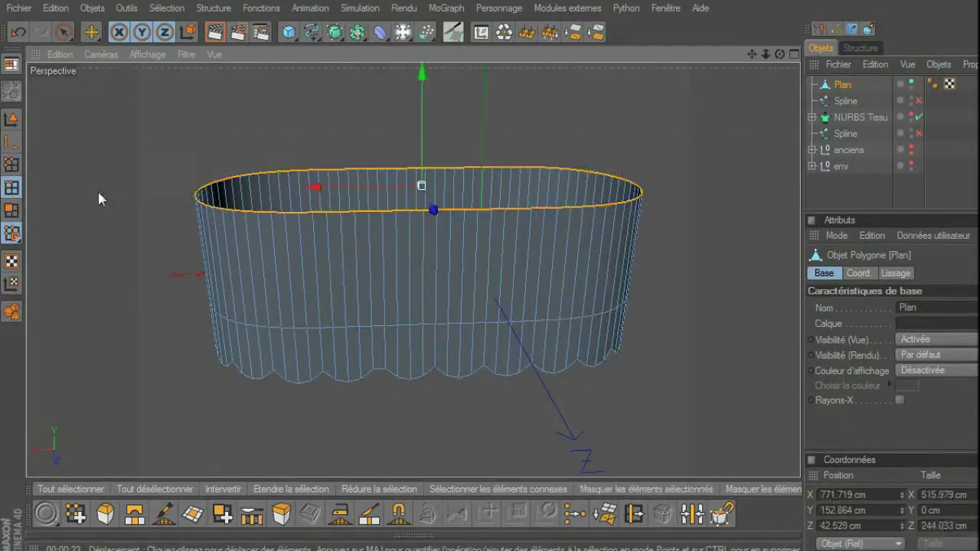
pyautogui.moveTo(403, 131); pyautogui.dragTo(448, 125)
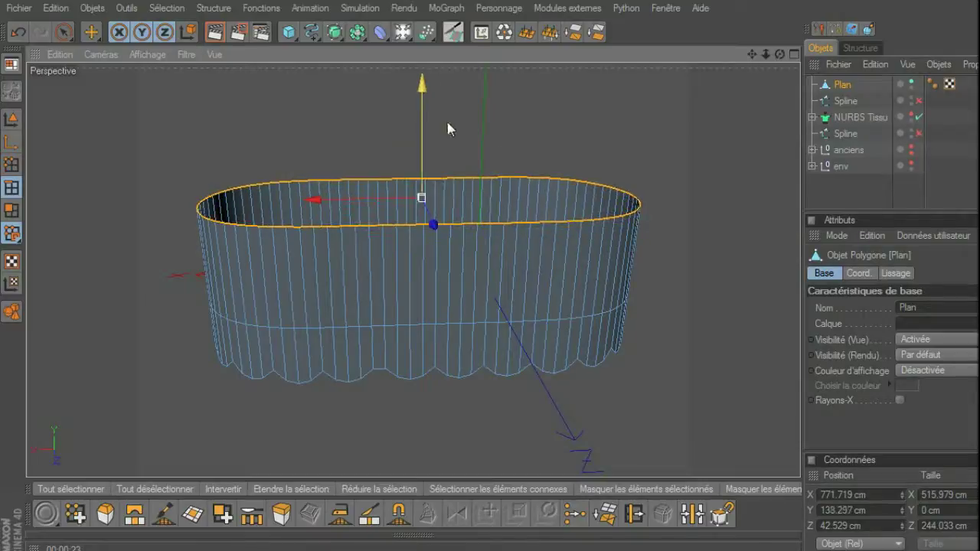
# Extrude the top rim 60 cm upward and scale it inward into a sloping roof.
pyautogui.press('d')
pyautogui.moveTo(690, 180); pyautogui.dragTo(693, 188)
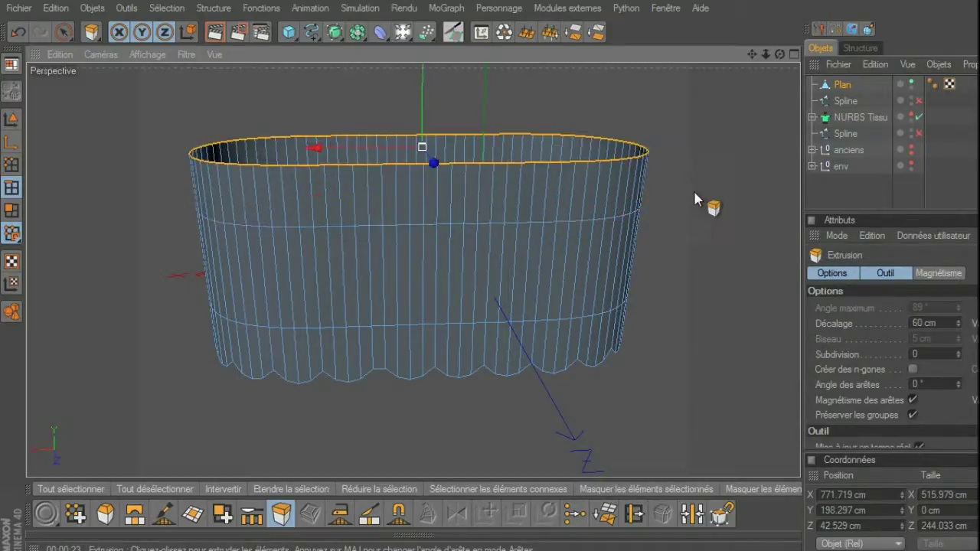
pyautogui.press('t')
pyautogui.moveTo(749, 212)
pyautogui.mouseDown()
pyautogui.moveTo(582, 215)
pyautogui.moveTo(497, 153)
pyautogui.mouseUp()
pyautogui.keyDown('alt'); pyautogui.moveTo(422, 146); pyautogui.dragTo(312, 153); pyautogui.keyUp('alt')
pyautogui.keyDown('alt'); pyautogui.moveTo(613, 181); pyautogui.dragTo(573, 164); pyautogui.keyUp('alt')
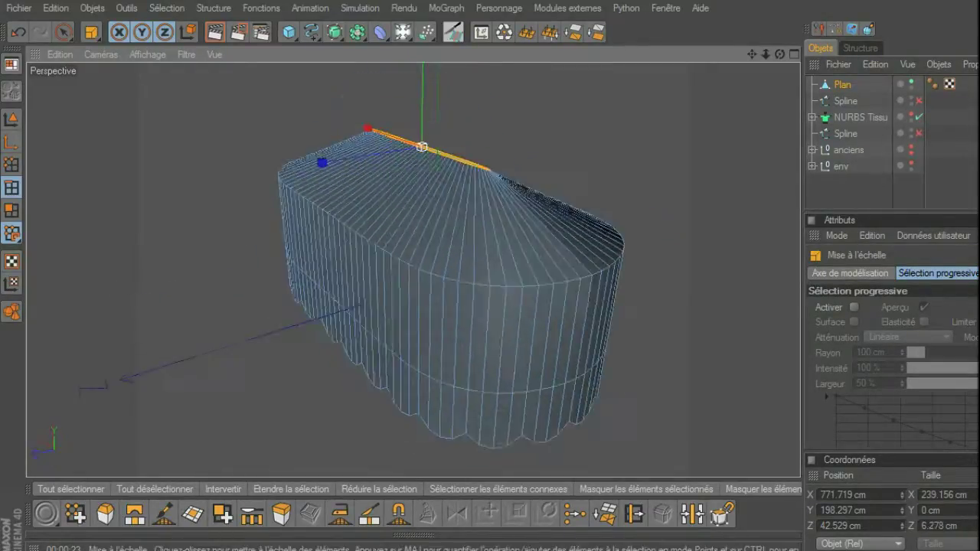
# Extrude the roof's top edge loop upward into a strip and flatten its Z size to 0 cm.
pyautogui.press('d')
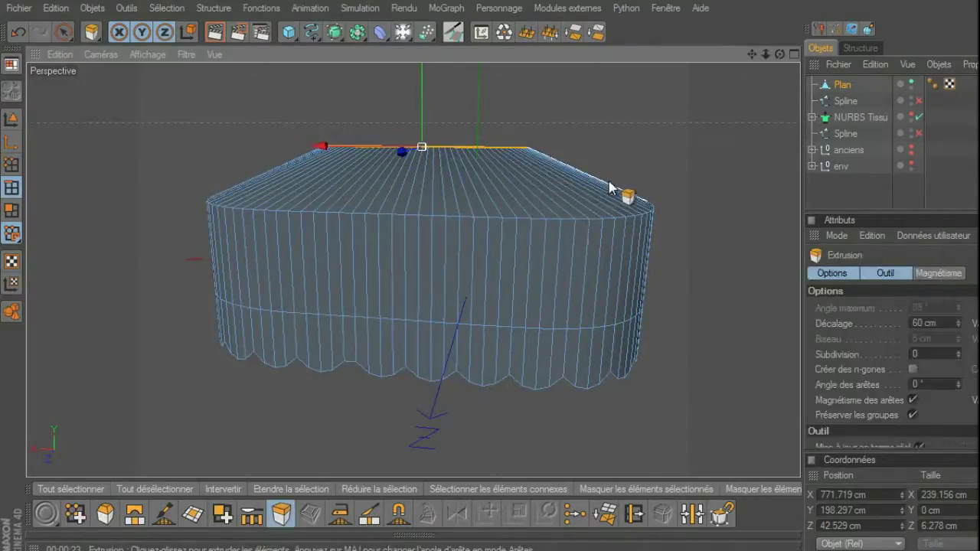
pyautogui.moveTo(434, 125)
pyautogui.mouseDown()
pyautogui.moveTo(555, 138)
pyautogui.moveTo(606, 131)
pyautogui.moveTo(618, 176)
pyautogui.moveTo(590, 200)
pyautogui.moveTo(546, 201)
pyautogui.mouseUp()
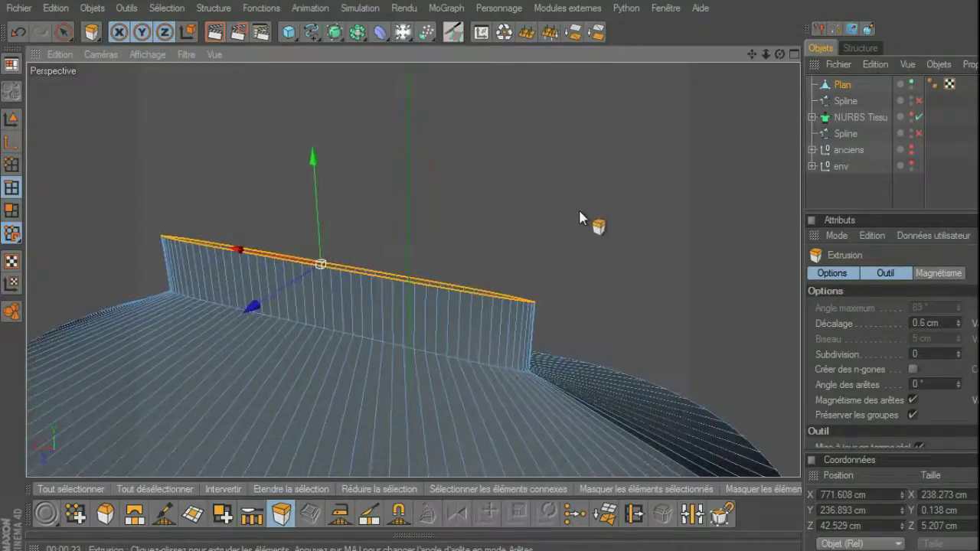
pyautogui.click(953, 510)
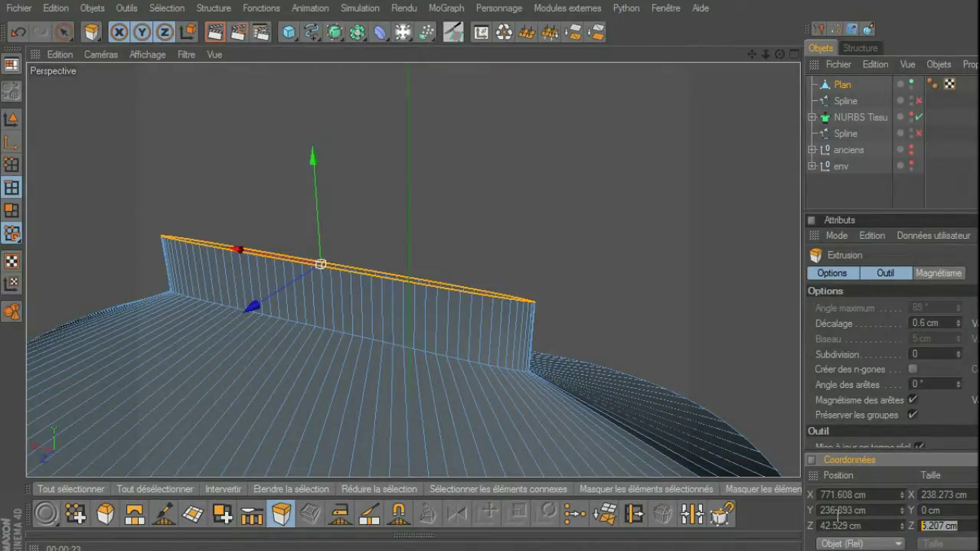
pyautogui.write('0')
pyautogui.press('Return')
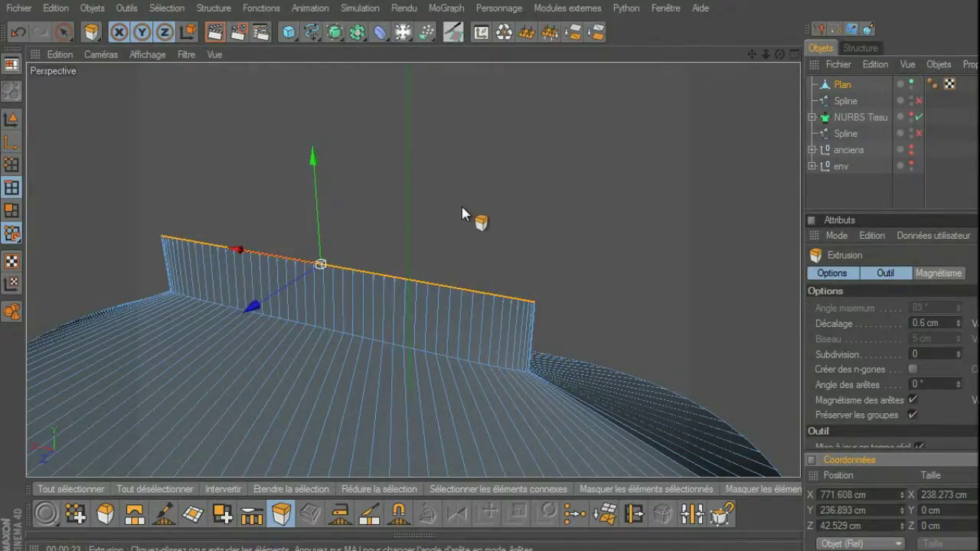
pyautogui.press('9')
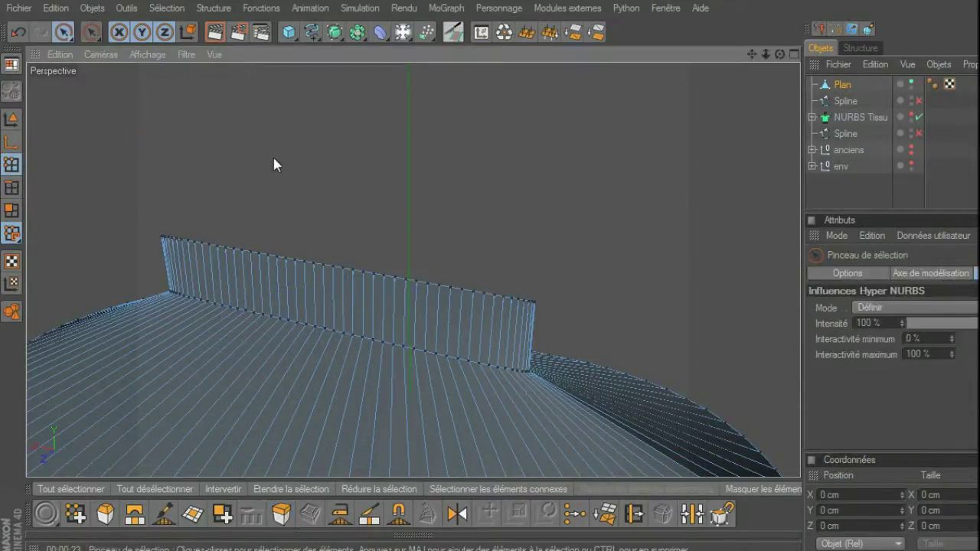
# Optimize the canopy mesh at 0.01 cm tolerance, merging duplicate points and polygons.
pyautogui.press('u')
pyautogui.press('o')
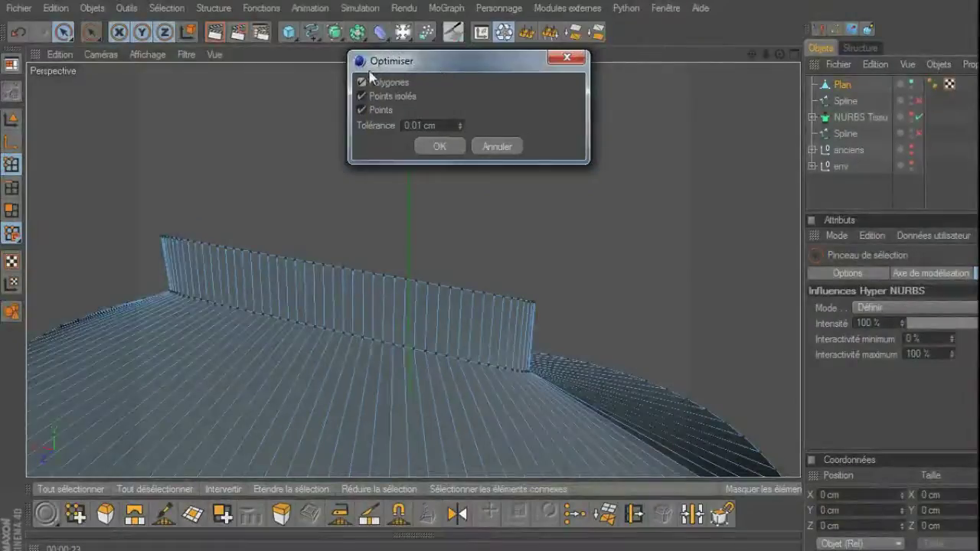
pyautogui.click(439, 148)
pyautogui.press('e')
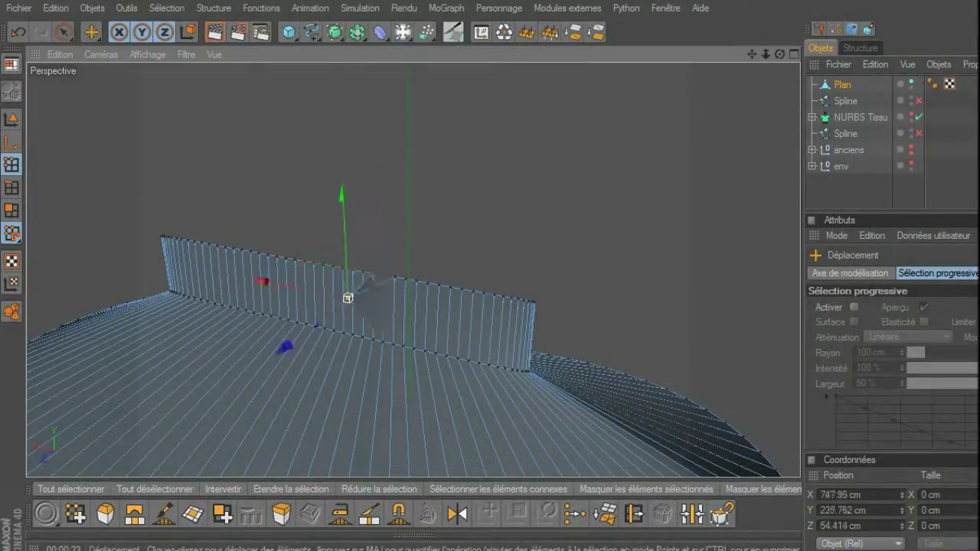
# Brush-select the strip's top points and lower them on Y in the Right view onto the roof peak.
pyautogui.keyDown('alt'); pyautogui.moveTo(586, 228); pyautogui.dragTo(604, 212); pyautogui.keyUp('alt')
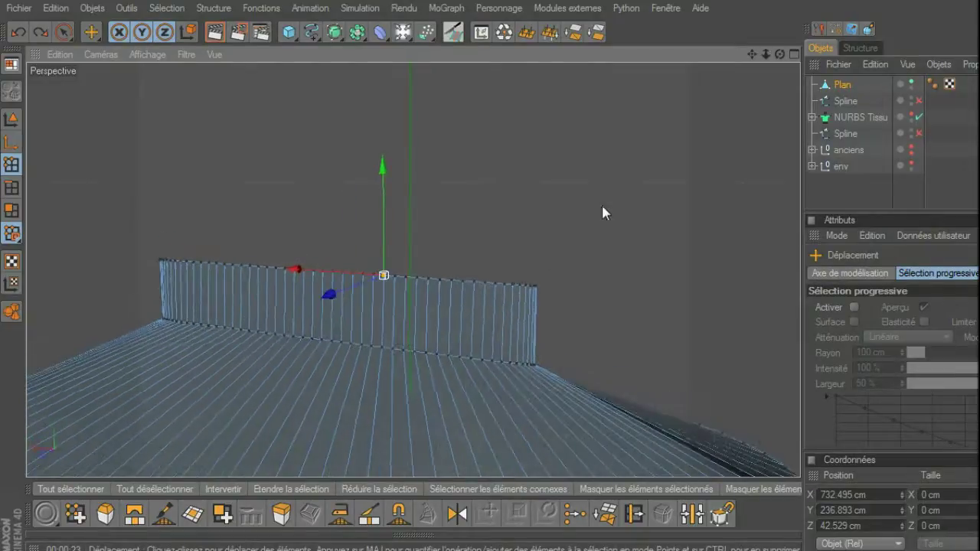
pyautogui.press('space')
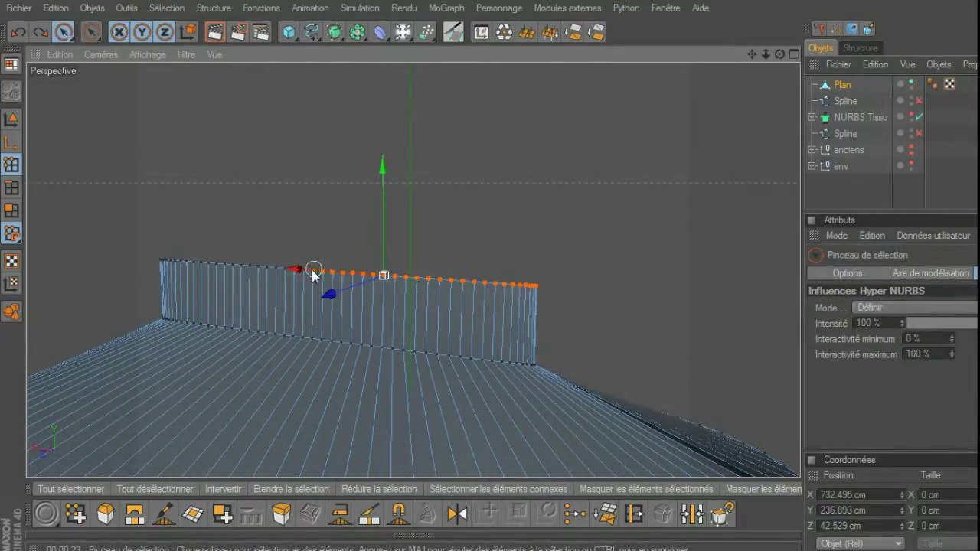
pyautogui.moveTo(316, 202); pyautogui.dragTo(318, 232)
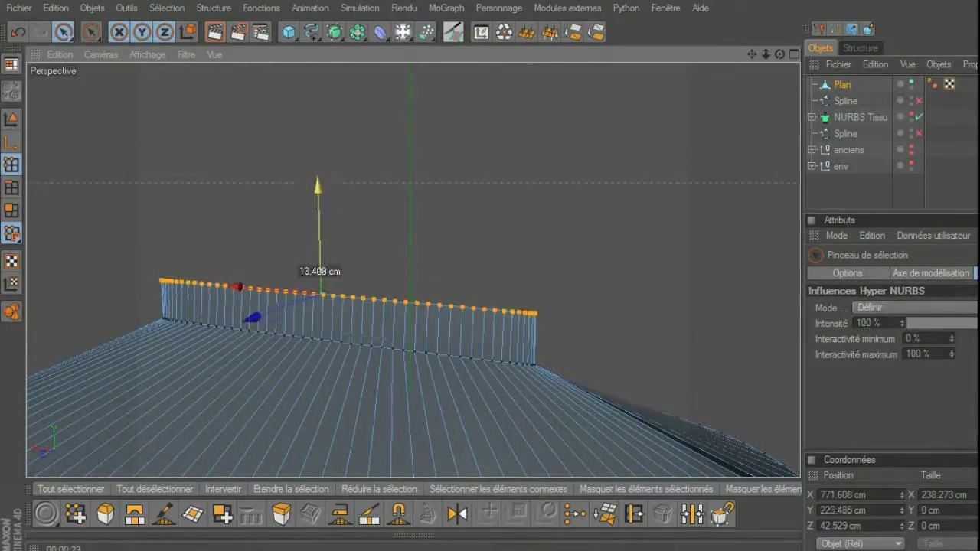
pyautogui.middleClick(453, 204)
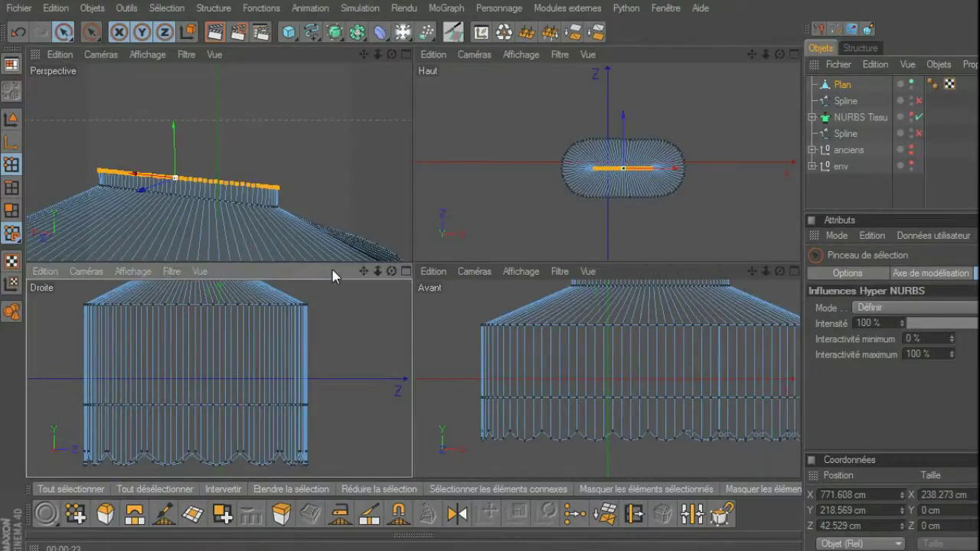
pyautogui.scroll(2, 245, 422)
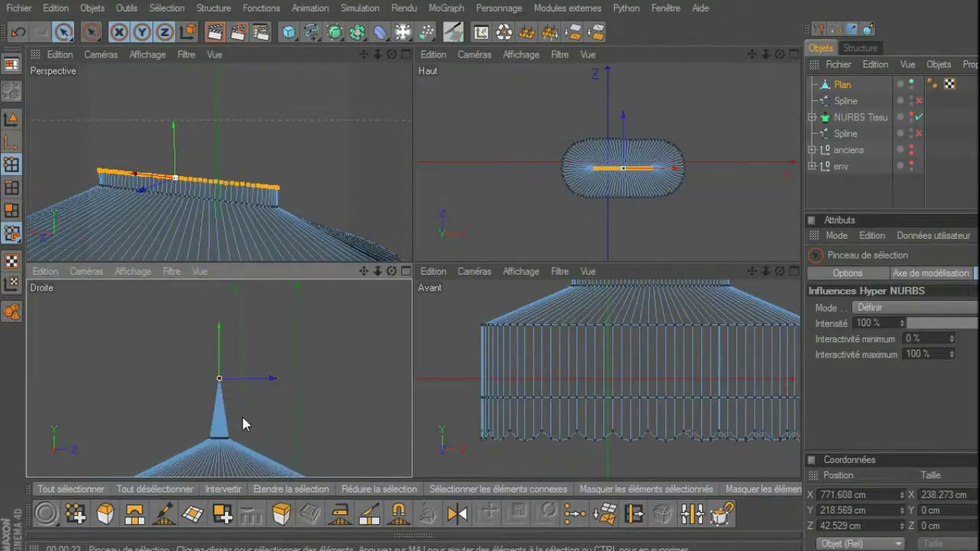
pyautogui.middleClick(253, 422)
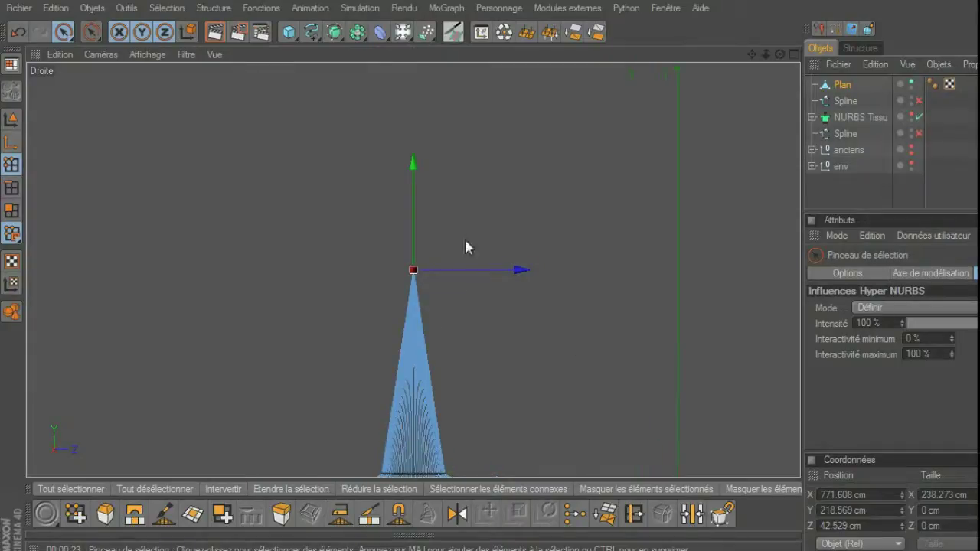
pyautogui.moveTo(416, 198); pyautogui.dragTo(414, 361)
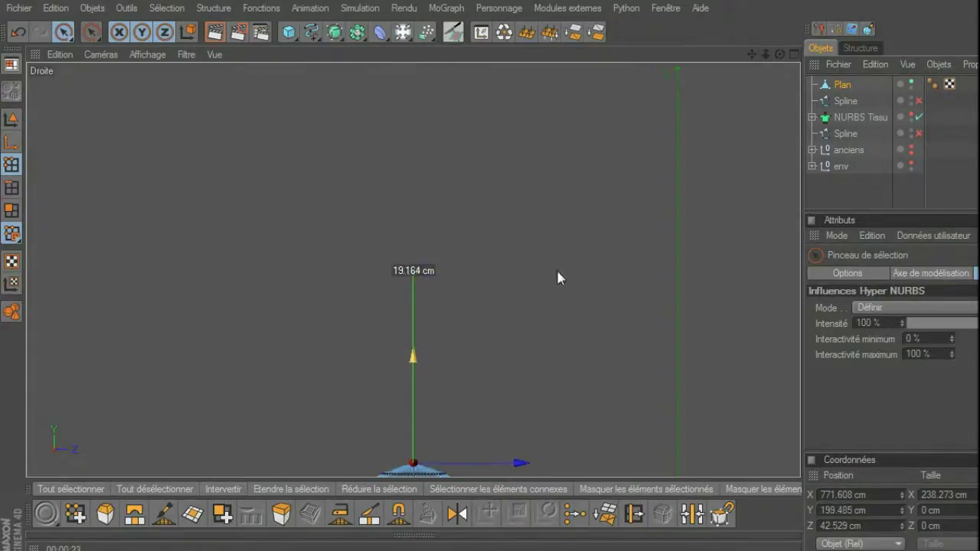
pyautogui.moveTo(554, 327)
pyautogui.keyDown('alt'); pyautogui.mouseDown(button='middle')
pyautogui.moveTo(540, 329)
pyautogui.moveTo(466, 289)
pyautogui.mouseUp(button='middle'); pyautogui.keyUp('alt')
pyautogui.scroll(1, 442, 301)
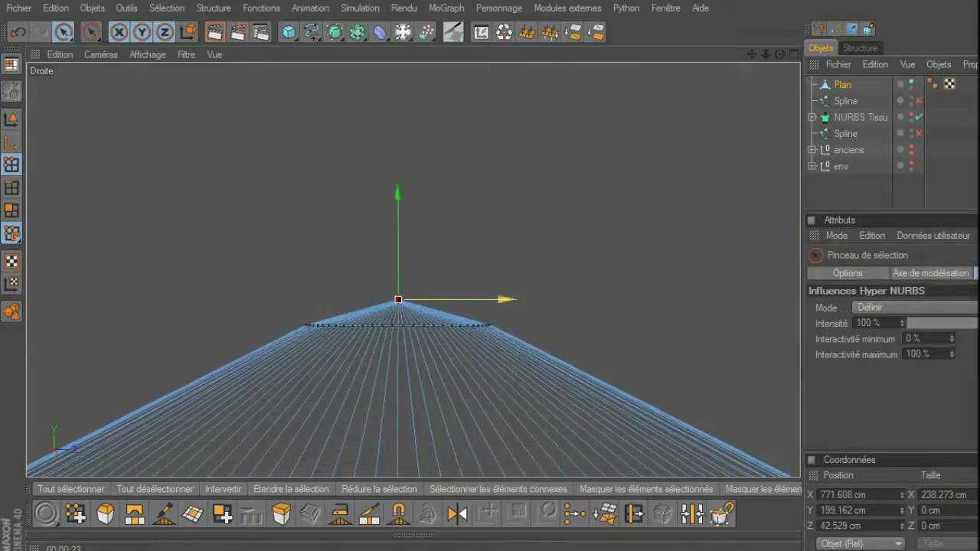
pyautogui.scroll(2, 441, 301)
pyautogui.moveTo(391, 253); pyautogui.dragTo(390, 282)
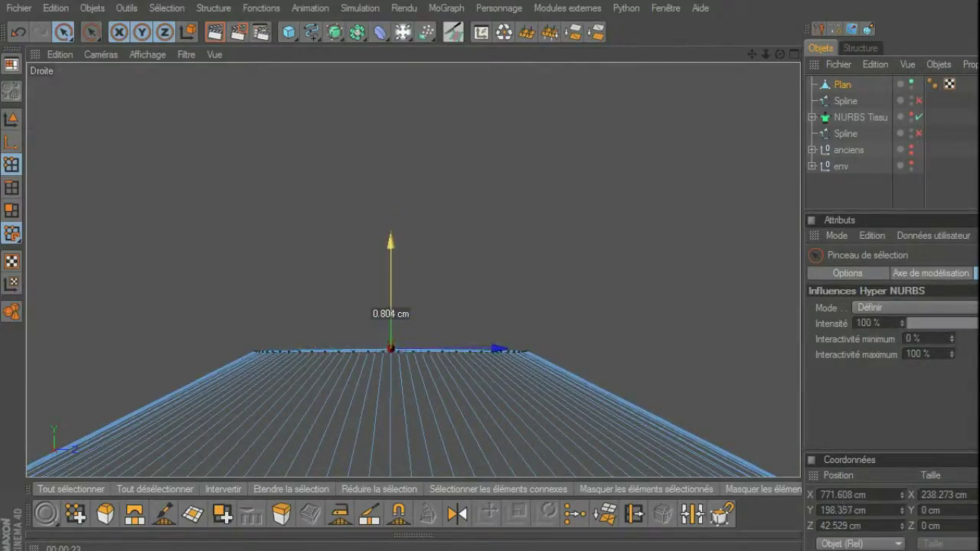
# Deselect everything, orbit the perspective view to inspect the closed roof, then reselect the Plan canopy.
pyautogui.click(547, 282)
pyautogui.middleClick(562, 282)
pyautogui.middleClick(345, 179)
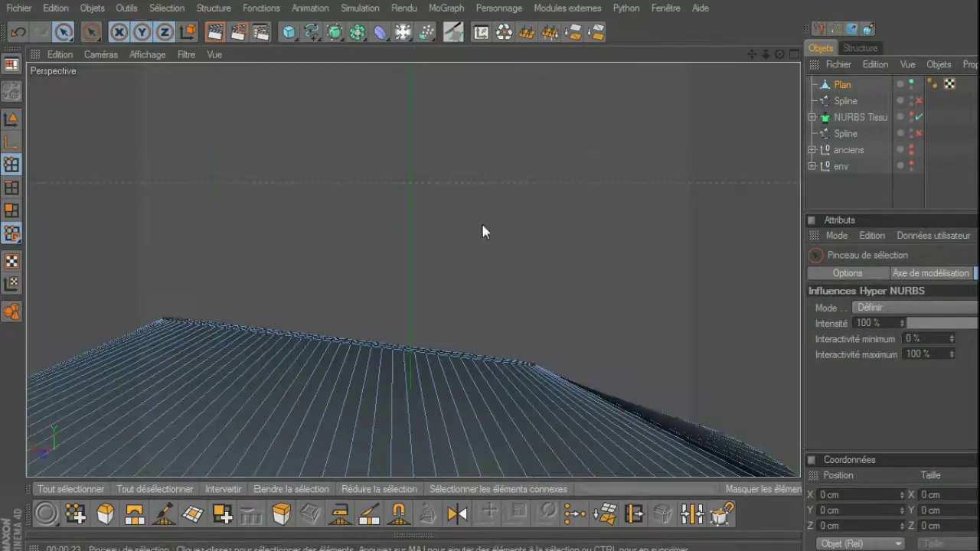
pyautogui.click(771, 226)
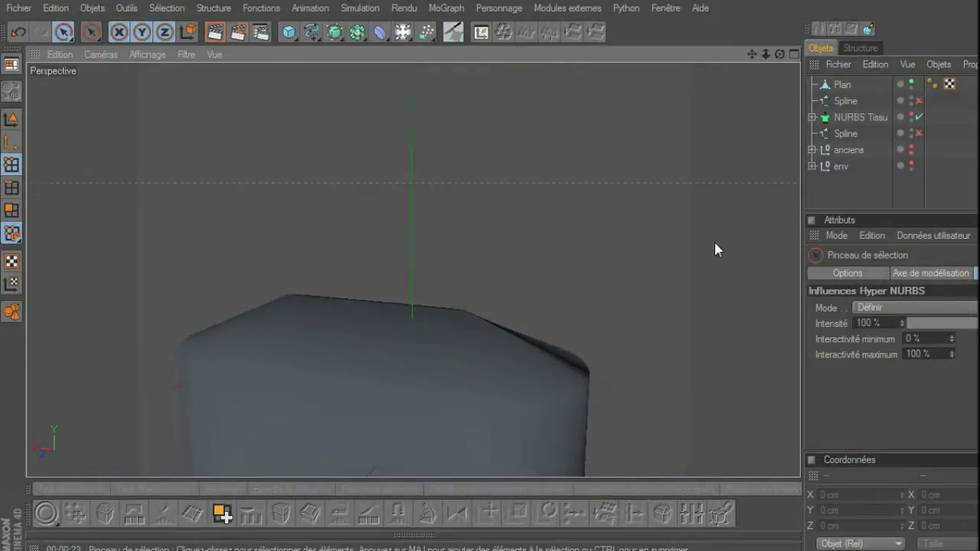
pyautogui.keyDown('alt'); pyautogui.moveTo(715, 247); pyautogui.dragTo(674, 252); pyautogui.keyUp('alt')
pyautogui.keyDown('alt'); pyautogui.moveTo(567, 219); pyautogui.dragTo(539, 217); pyautogui.keyUp('alt')
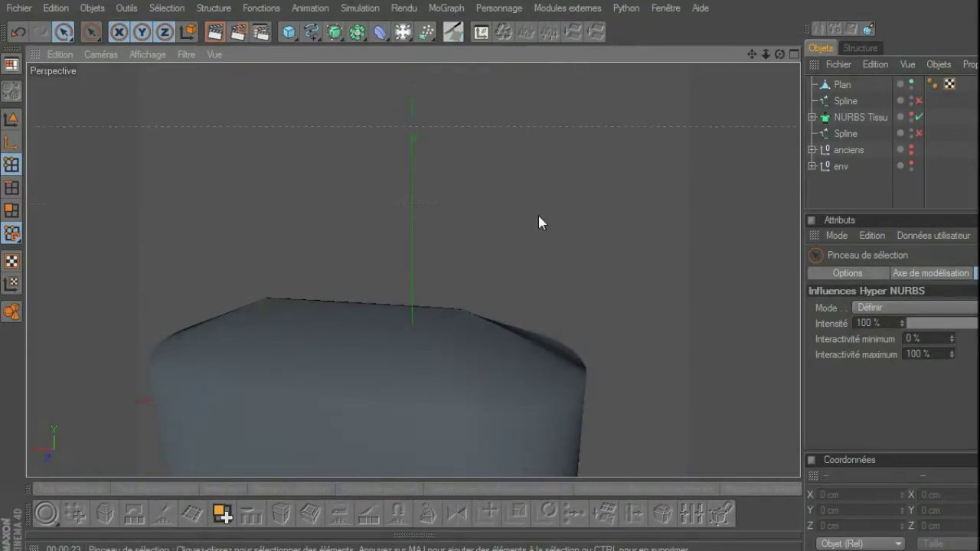
pyautogui.click(843, 84)
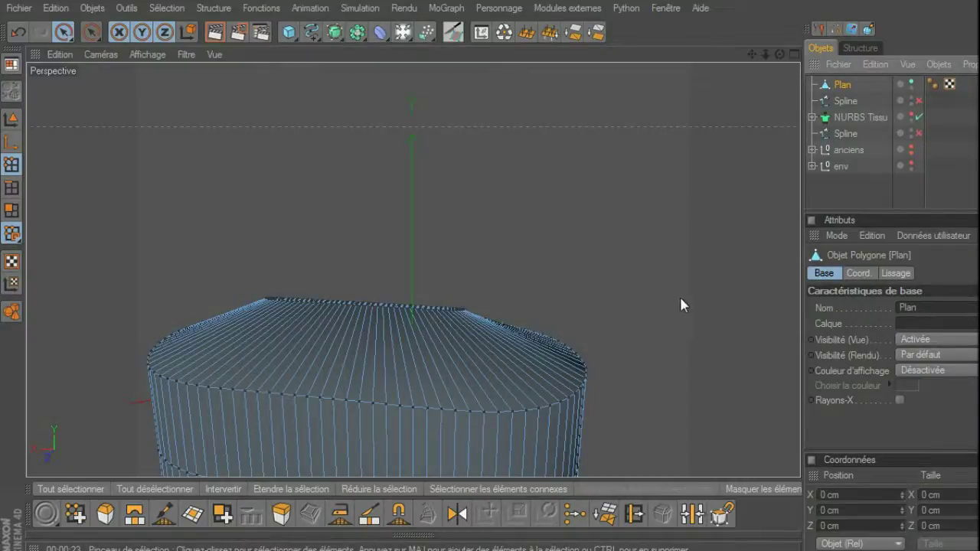
pyautogui.moveTo(63, 32); pyautogui.dragTo(92, 46)
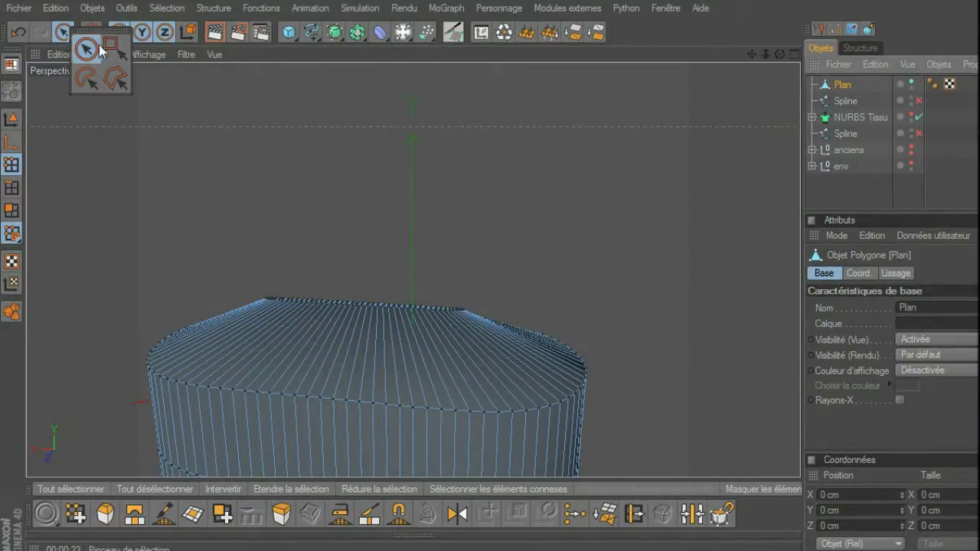
# Select the canopy's top rim points, raise them, and scale them into a narrow 238.382 × 112.743 cm ring.
pyautogui.middleClick(551, 273)
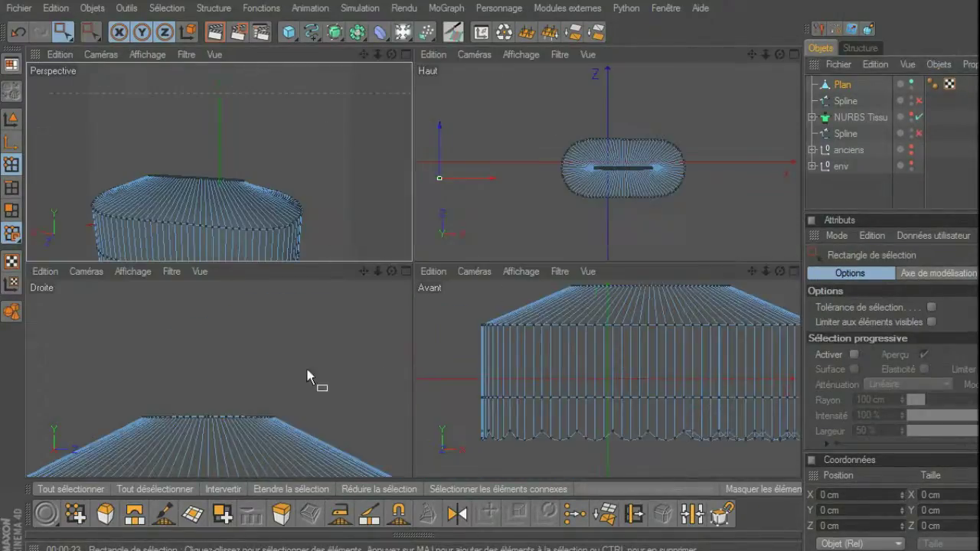
pyautogui.scroll(2, 332, 393)
pyautogui.scroll(2, 331, 397)
pyautogui.scroll(2, 329, 401)
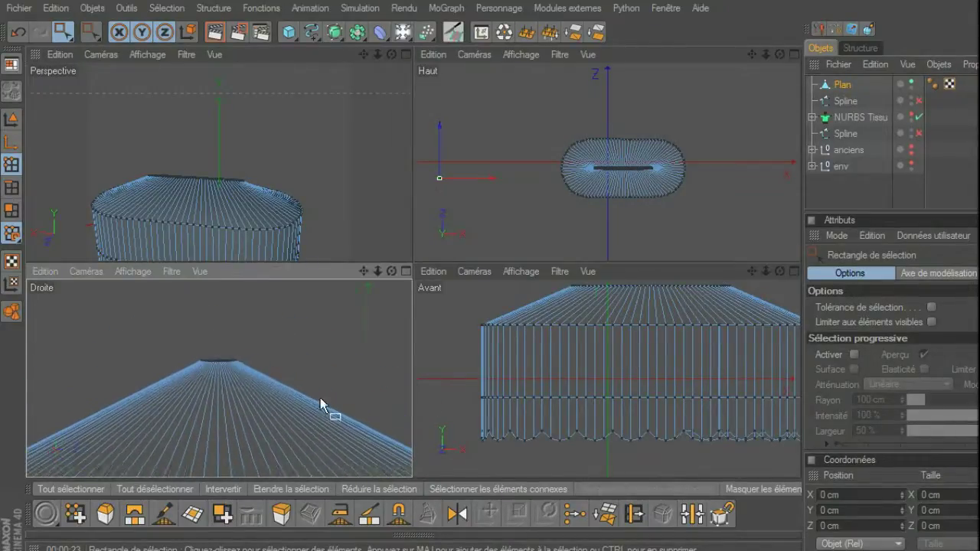
pyautogui.scroll(2, 327, 405)
pyautogui.scroll(-2, 253, 383)
pyautogui.scroll(-2, 214, 418)
pyautogui.scroll(-1, 201, 431)
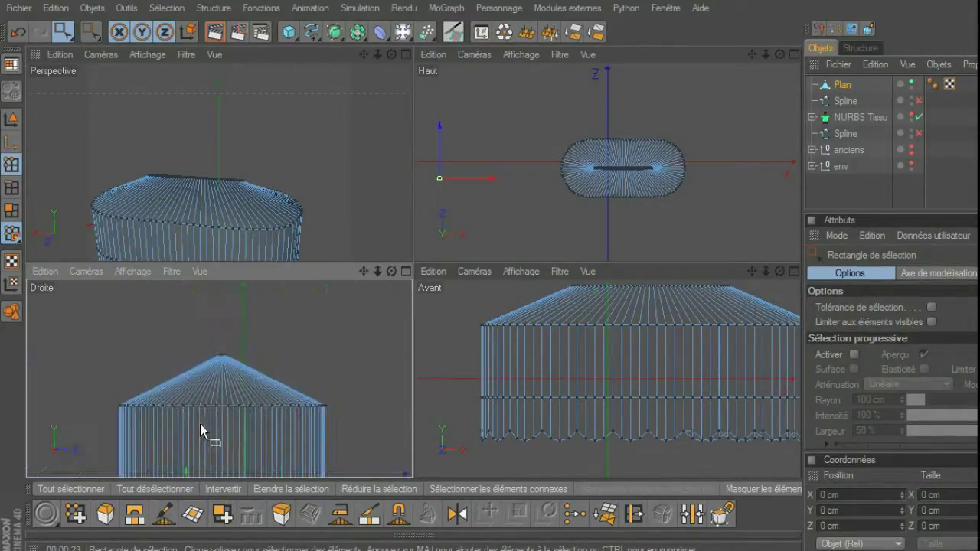
pyautogui.moveTo(314, 419); pyautogui.dragTo(316, 418)
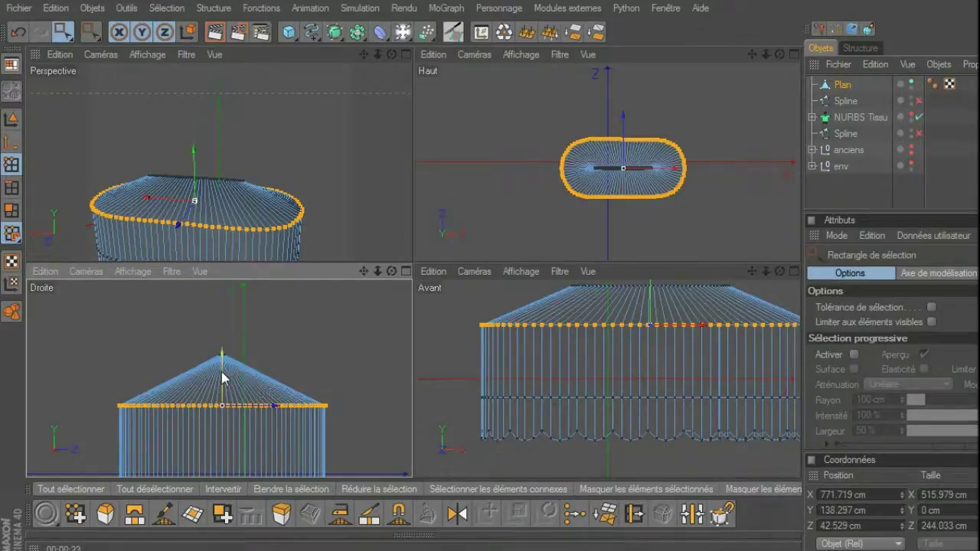
pyautogui.moveTo(238, 400); pyautogui.dragTo(237, 375)
pyautogui.press('t')
pyautogui.moveTo(359, 339); pyautogui.dragTo(341, 339)
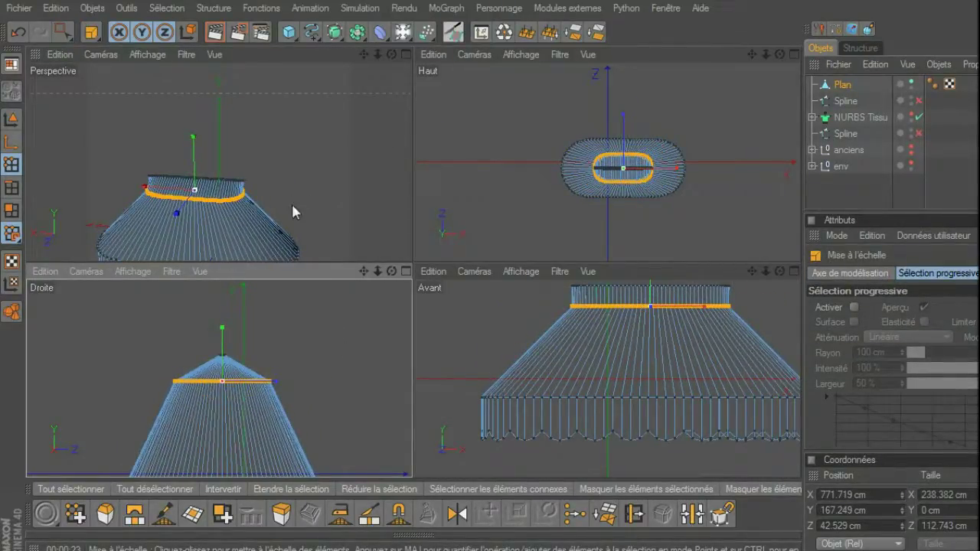
# Orbit to a lower angle and review the canopy's side in a full-size perspective view.
pyautogui.keyDown('alt'); pyautogui.moveTo(291, 213); pyautogui.dragTo(296, 210); pyautogui.keyUp('alt')
pyautogui.middleClick(335, 204)
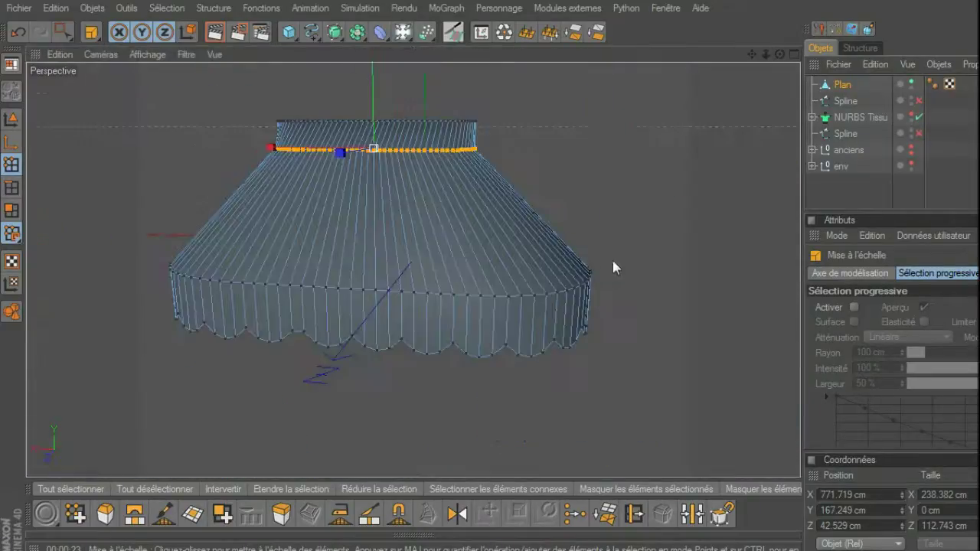
pyautogui.keyDown('alt'); pyautogui.moveTo(614, 267); pyautogui.dragTo(554, 279); pyautogui.keyUp('alt')
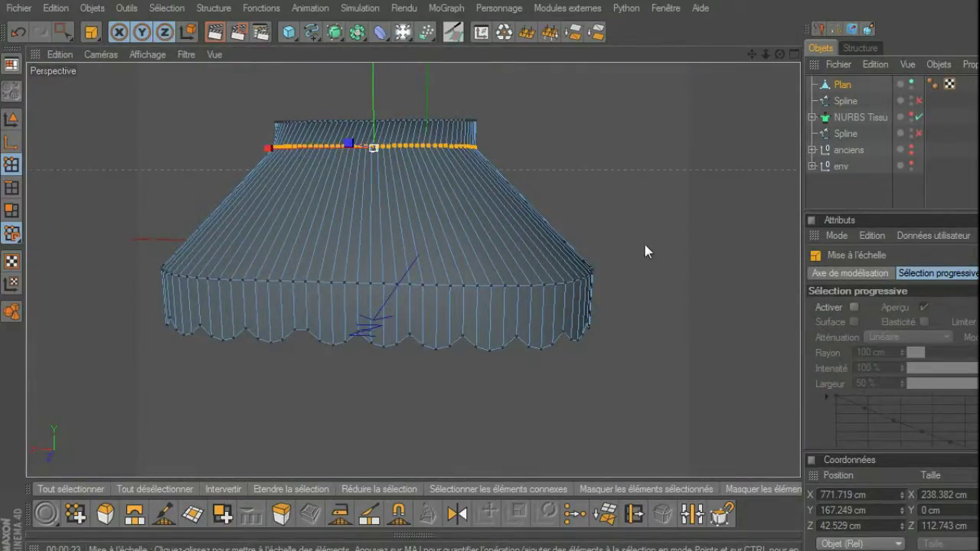
# Set the Knife tool to Boucle (loop) mode to cut horizontal loops across the roof.
pyautogui.press('k')
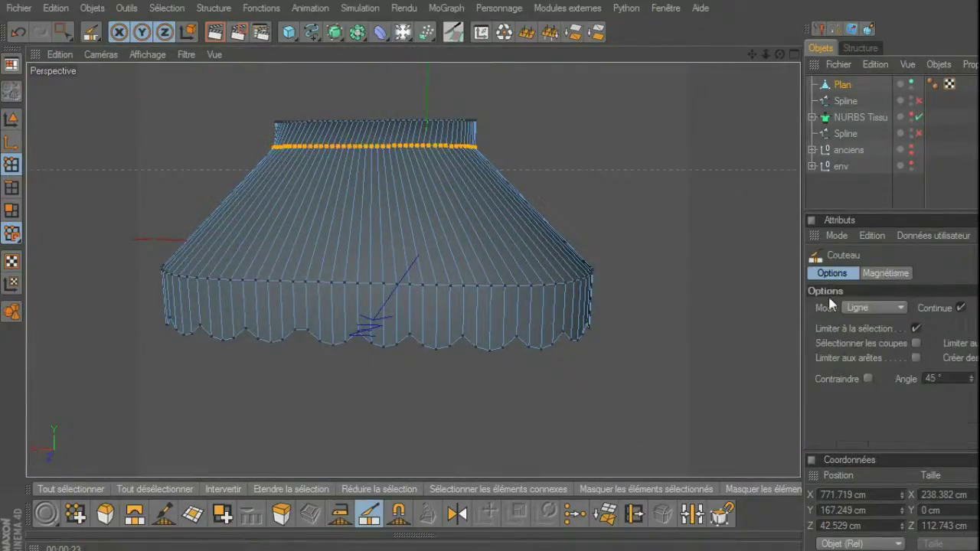
pyautogui.click(863, 308)
pyautogui.click(861, 370)
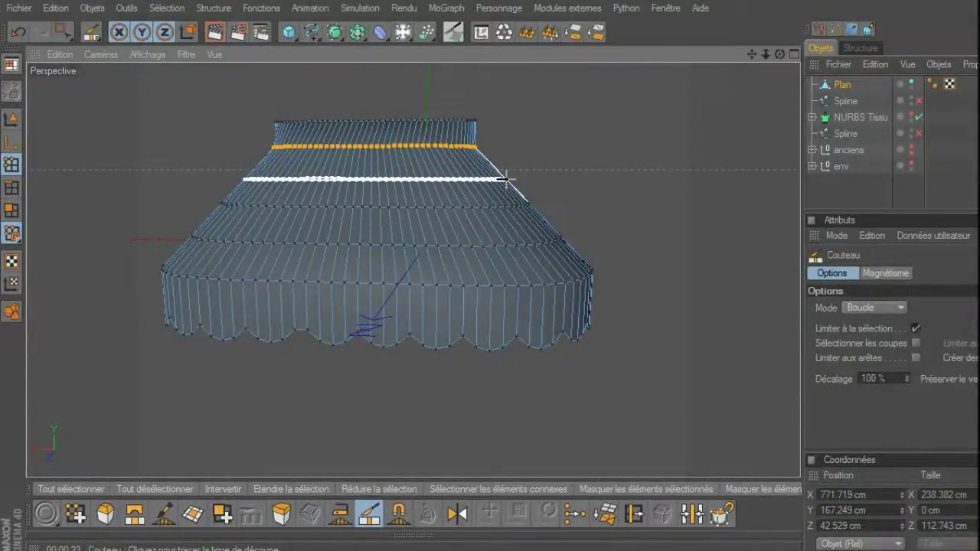
# Box-select the lowest new roof edge loop in the Right view, then reframe the front view.
pyautogui.middleClick(618, 207)
pyautogui.press('0')
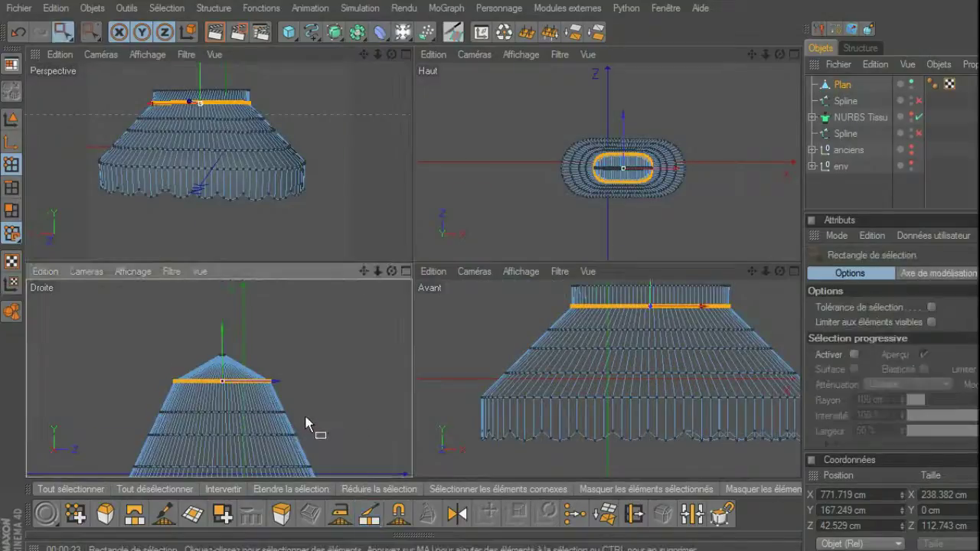
pyautogui.middleClick(321, 396)
pyautogui.scroll(-2, 602, 379)
pyautogui.scroll(-1, 612, 377)
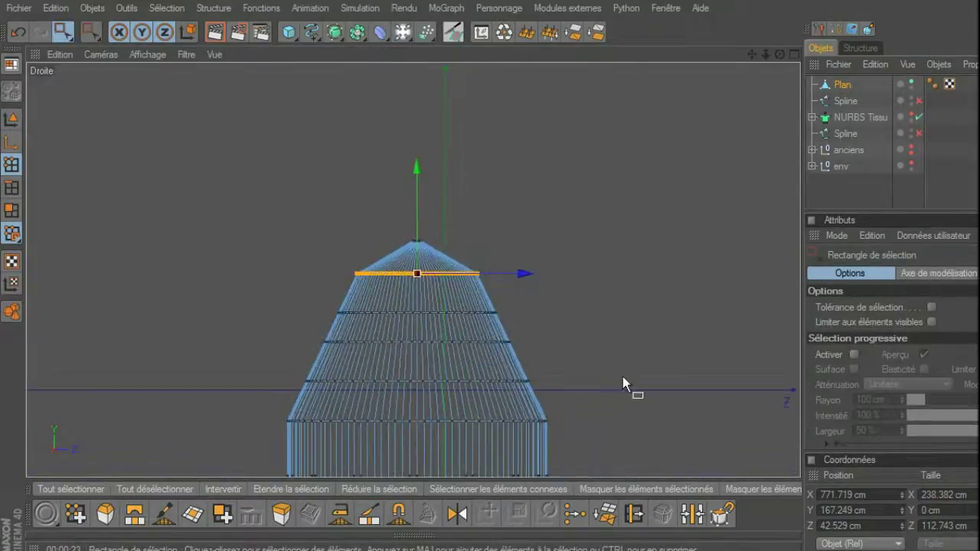
pyautogui.moveTo(367, 383); pyautogui.dragTo(586, 396)
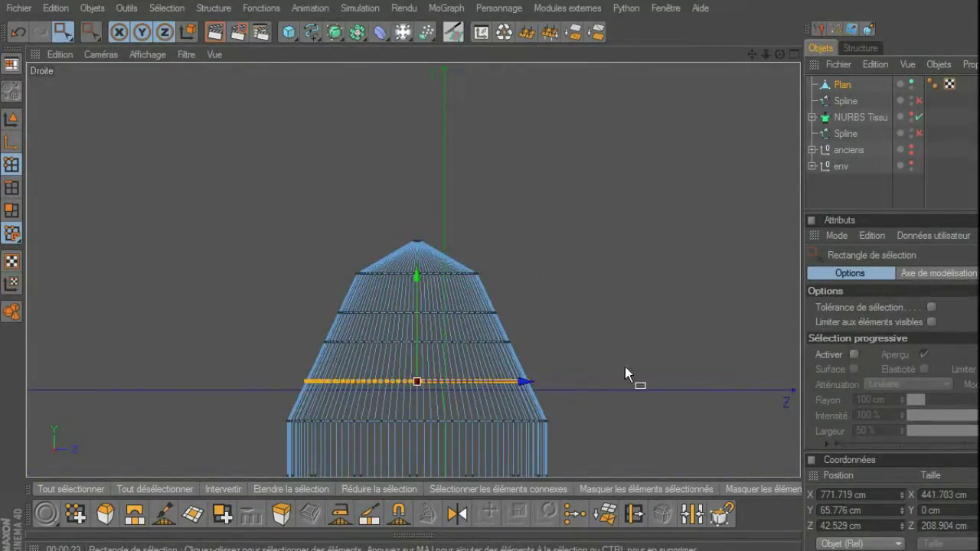
pyautogui.middleClick(635, 354)
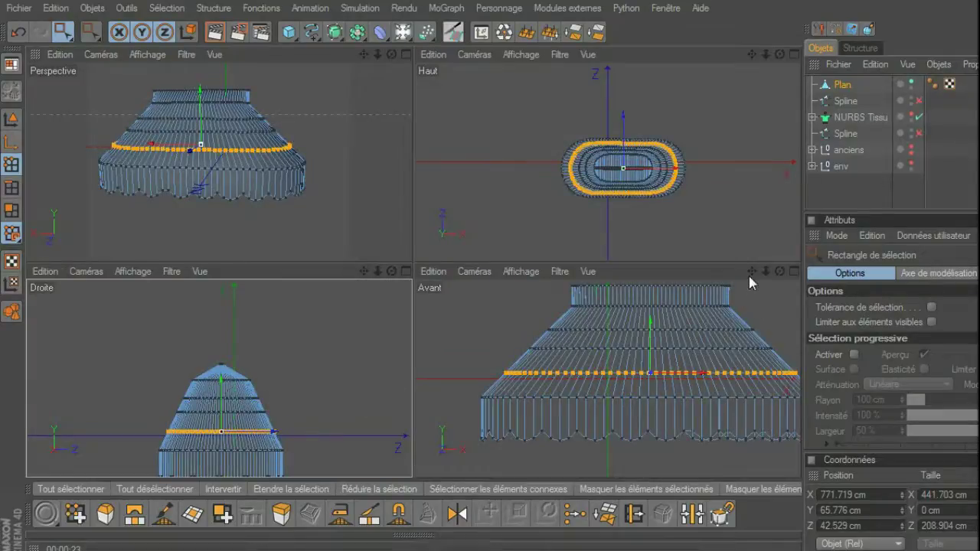
pyautogui.moveTo(749, 273); pyautogui.dragTo(751, 272)
# In the full-size front view, lower the lowest roof loop and widen it to 493.423 × 233.365 cm.
pyautogui.middleClick(720, 348)
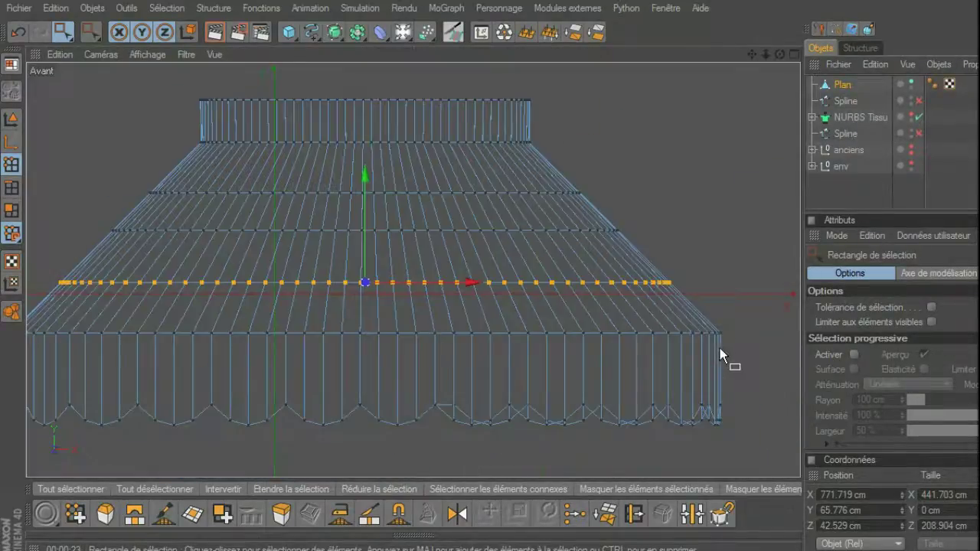
pyautogui.scroll(-2, 698, 269)
pyautogui.press('t')
pyautogui.moveTo(723, 245); pyautogui.dragTo(706, 245)
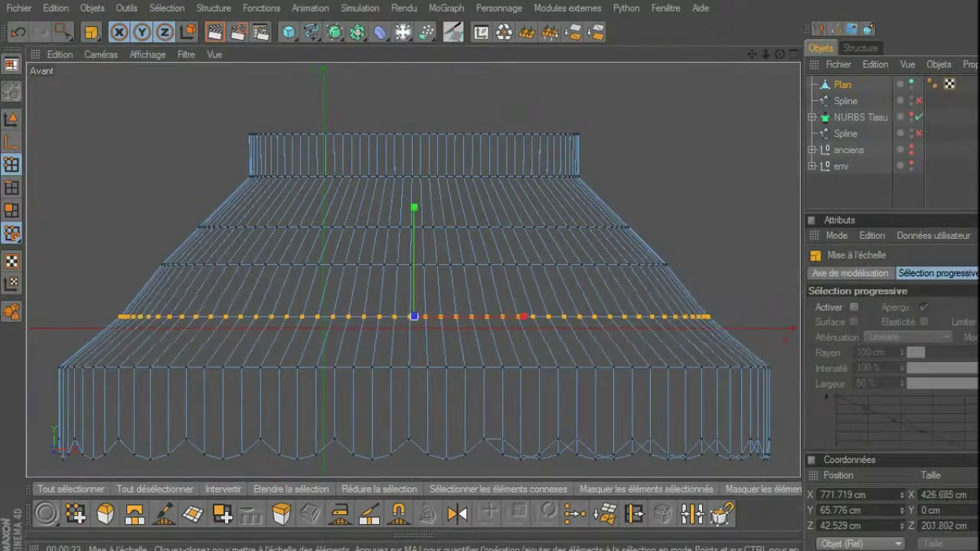
pyautogui.press('e')
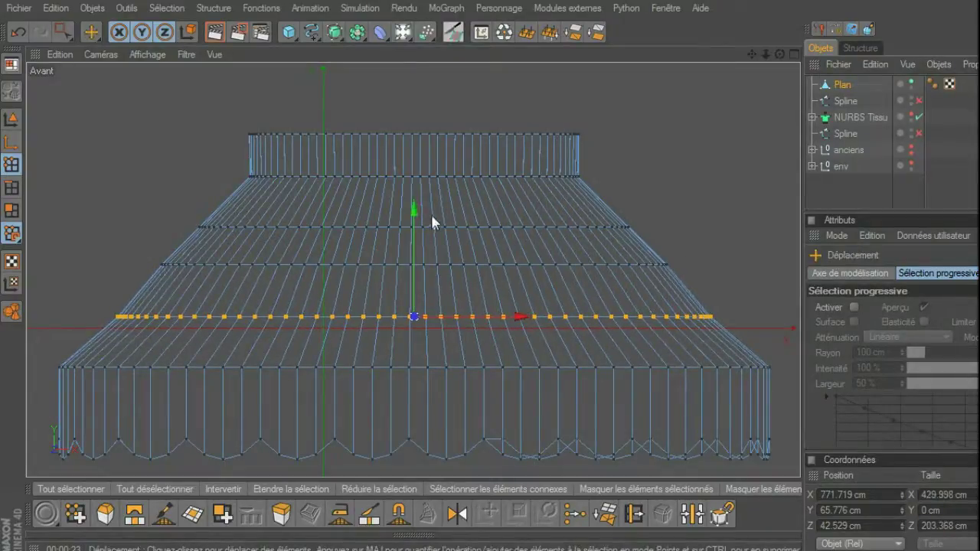
pyautogui.moveTo(415, 214); pyautogui.dragTo(414, 250)
pyautogui.press('t')
pyautogui.moveTo(526, 262); pyautogui.dragTo(582, 263)
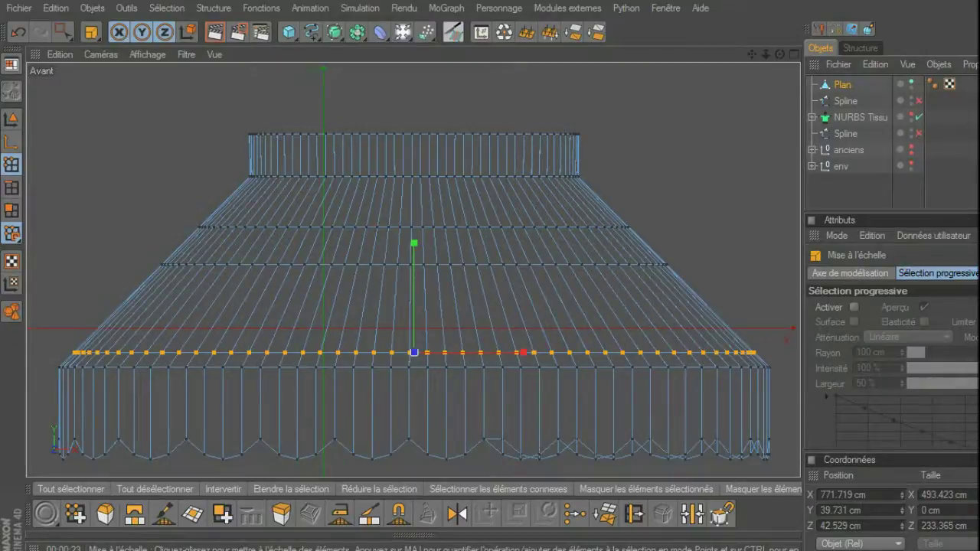
# Lower the next two roof loops up the slope by about 40 cm and 11 cm.
pyautogui.press('0')
pyautogui.moveTo(718, 249); pyautogui.dragTo(148, 284)
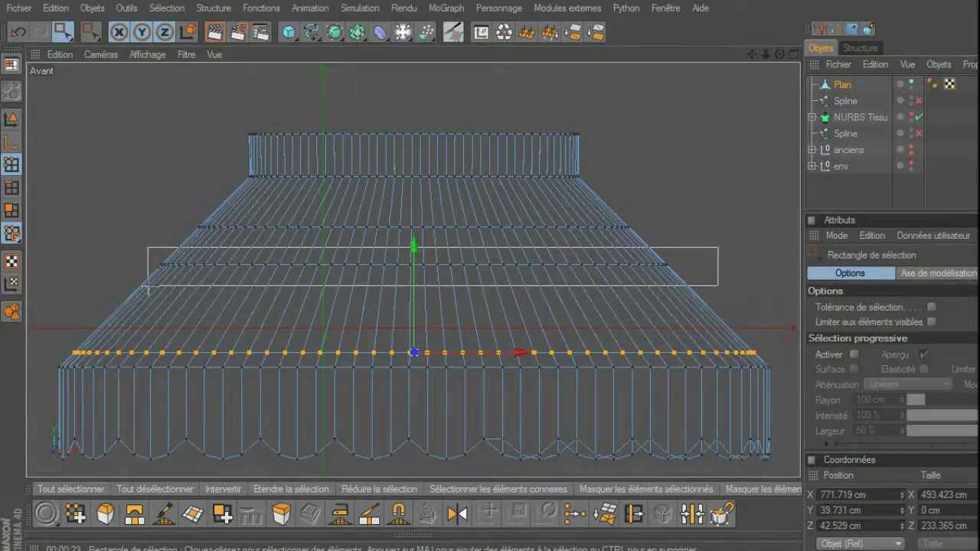
pyautogui.moveTo(411, 219)
pyautogui.mouseDown()
pyautogui.moveTo(413, 276)
pyautogui.moveTo(475, 276)
pyautogui.mouseUp()
pyautogui.press('t')
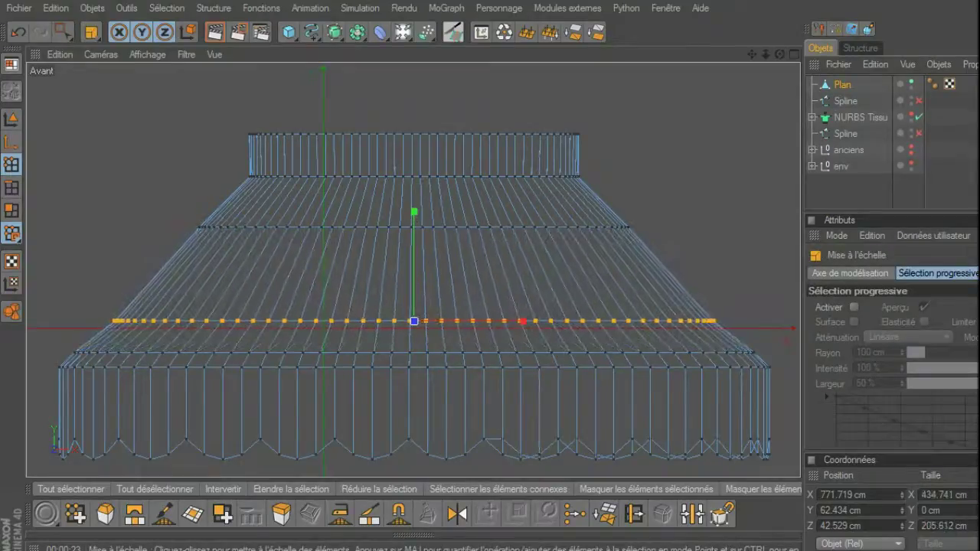
pyautogui.press('0')
pyautogui.moveTo(175, 213); pyautogui.dragTo(650, 247)
pyautogui.press('e')
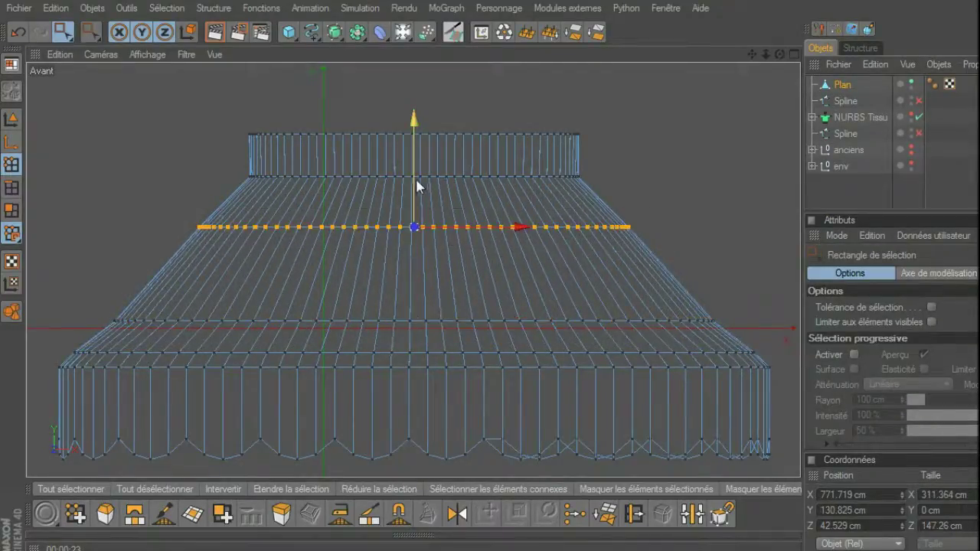
pyautogui.moveTo(416, 178); pyautogui.dragTo(415, 213)
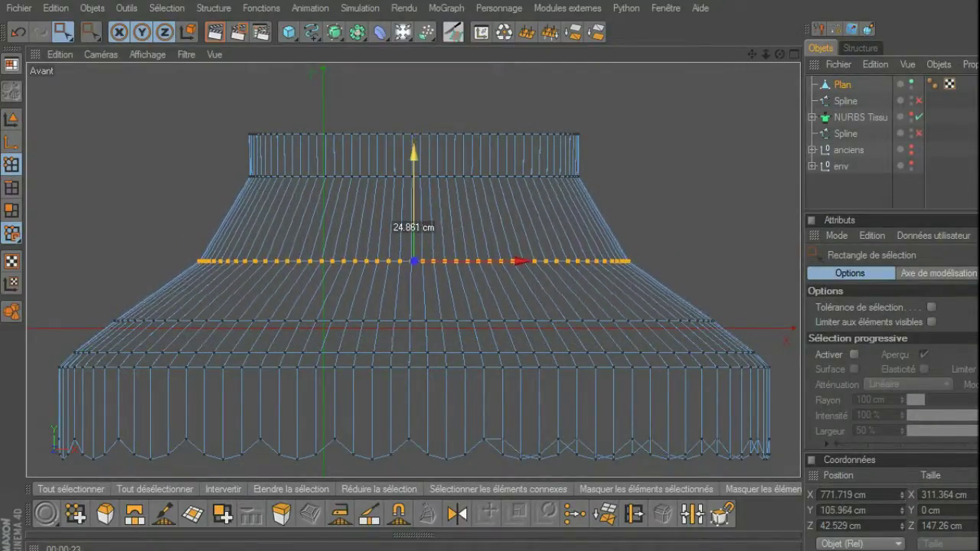
# Knife-cut a new edge loop just below the collar and narrow it slightly to 260.498 cm.
pyautogui.press('k')
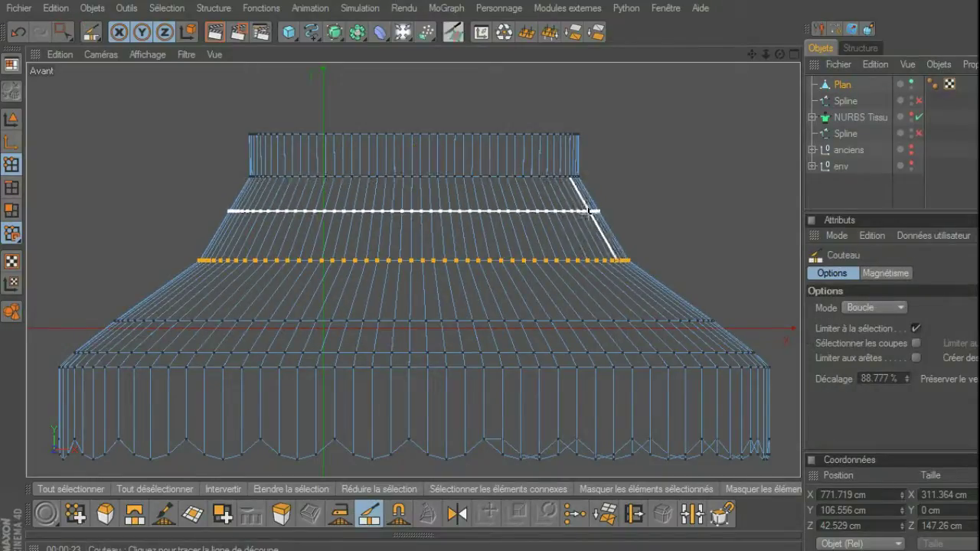
pyautogui.click(590, 213)
pyautogui.press('0')
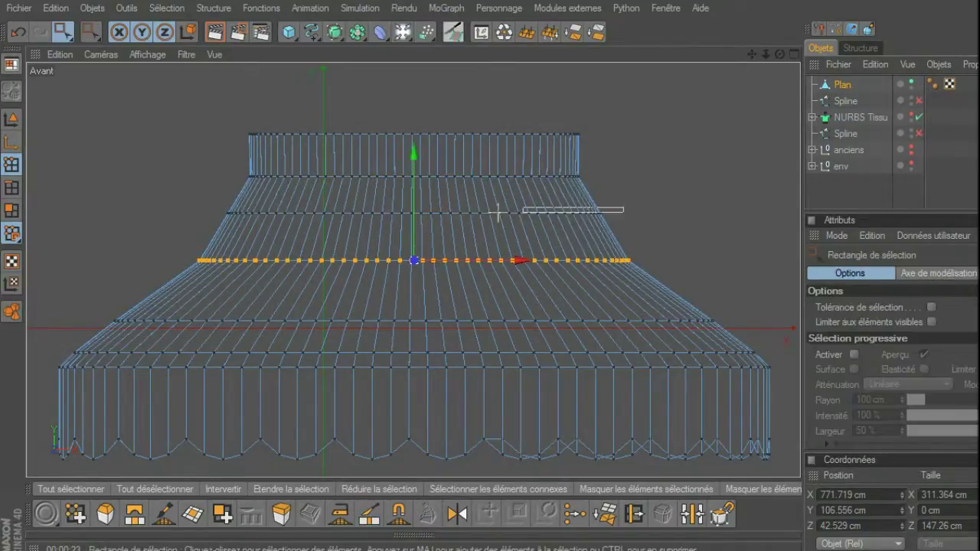
pyautogui.moveTo(498, 214); pyautogui.dragTo(235, 221)
pyautogui.press('t')
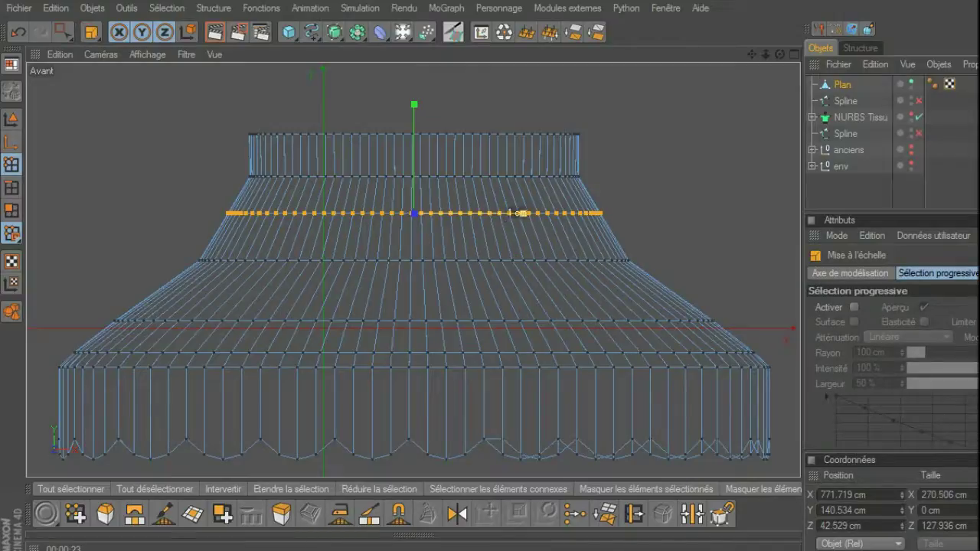
pyautogui.moveTo(521, 213); pyautogui.dragTo(515, 213)
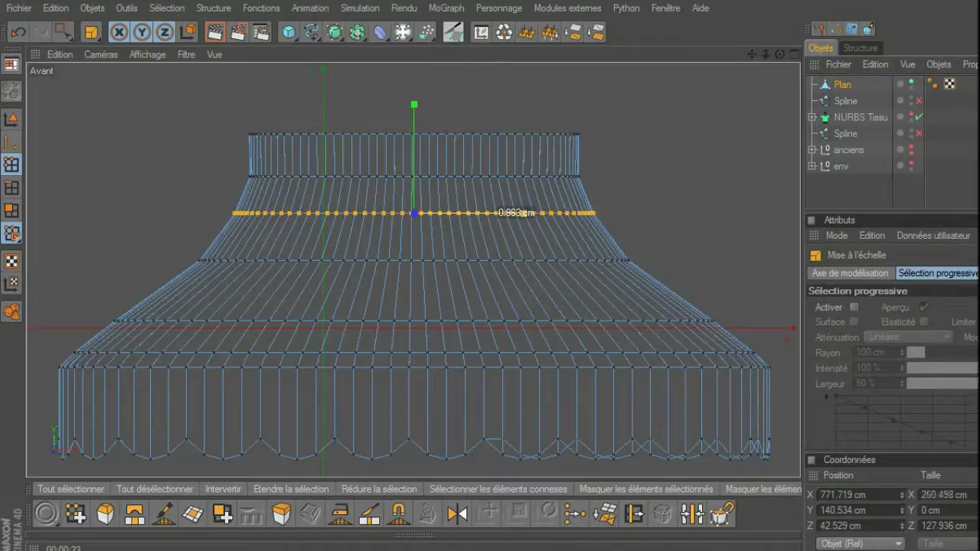
# Lower the collar's top rim slightly and trim it to 235.569 cm wide.
pyautogui.press('0')
pyautogui.moveTo(334, 184); pyautogui.dragTo(547, 174)
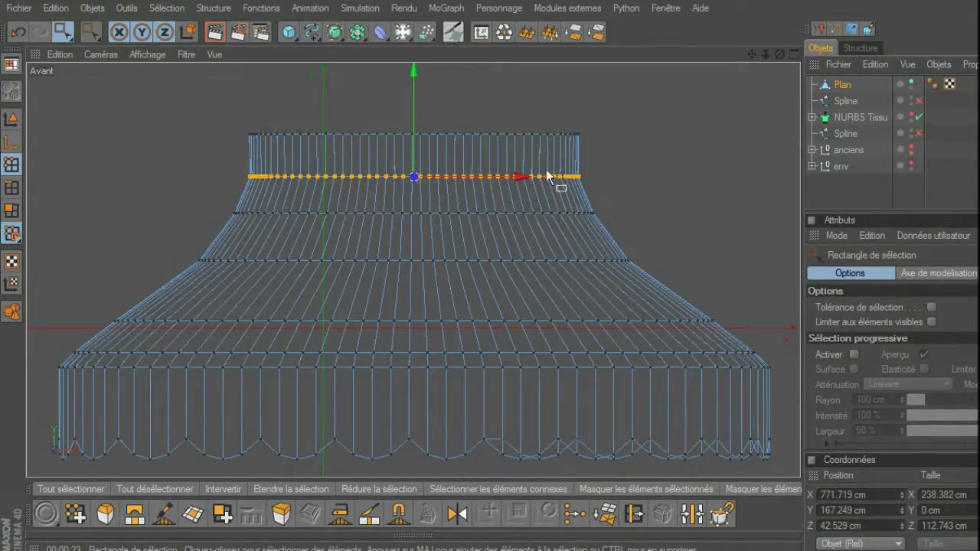
pyautogui.moveTo(230, 102); pyautogui.dragTo(536, 150)
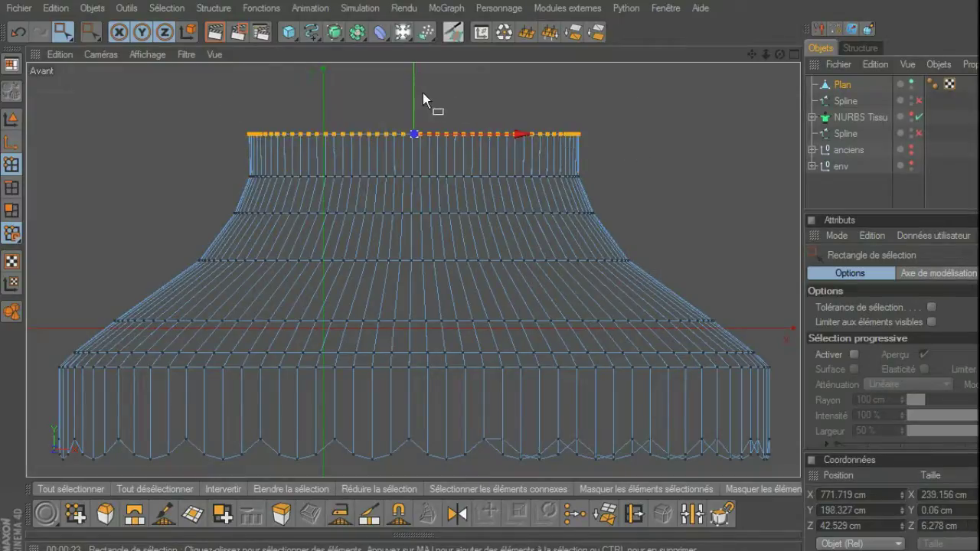
pyautogui.moveTo(423, 92); pyautogui.dragTo(414, 141)
pyautogui.press('t')
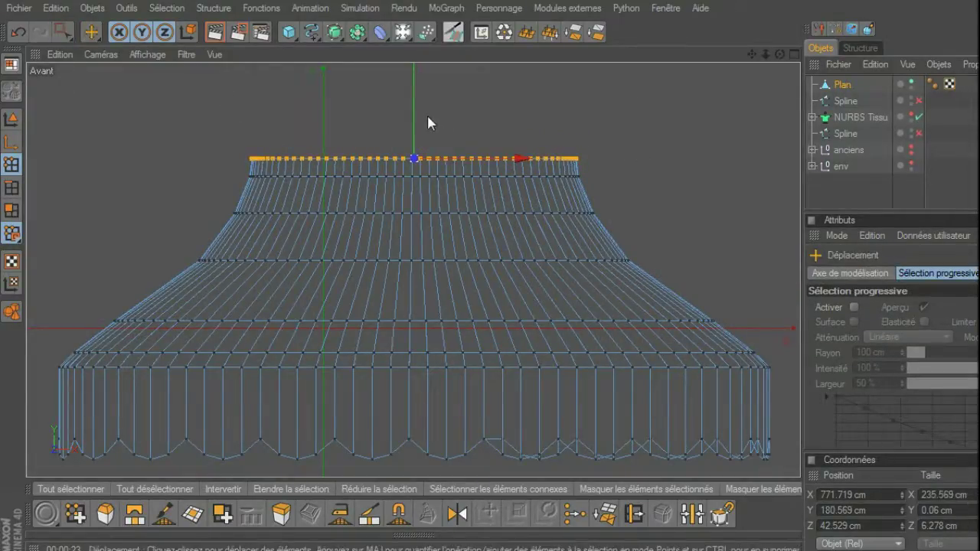
pyautogui.moveTo(414, 159); pyautogui.dragTo(414, 162)
# Reselect the collar's top rim and shrink it inward in the full-size Right view.
pyautogui.press('0')
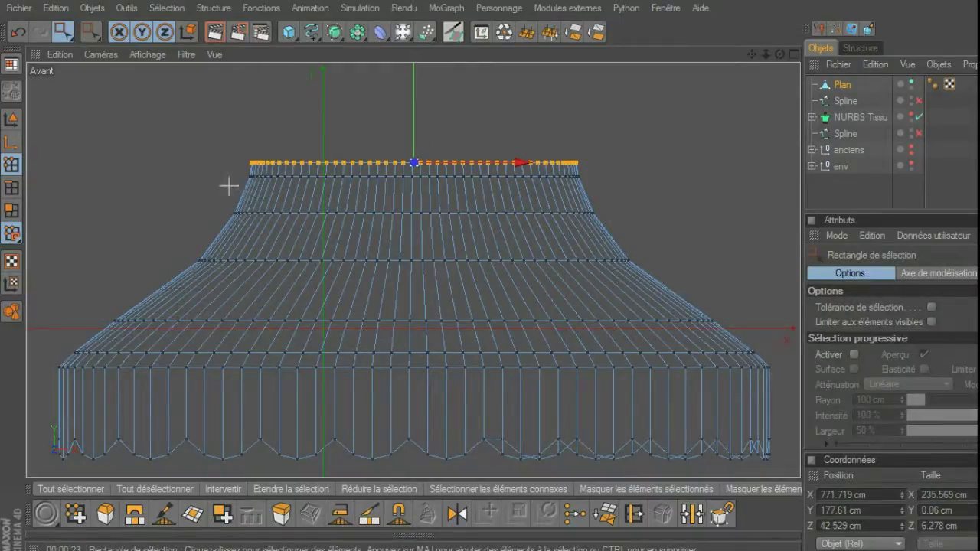
pyautogui.moveTo(230, 177); pyautogui.dragTo(591, 159)
pyautogui.middleClick(633, 169)
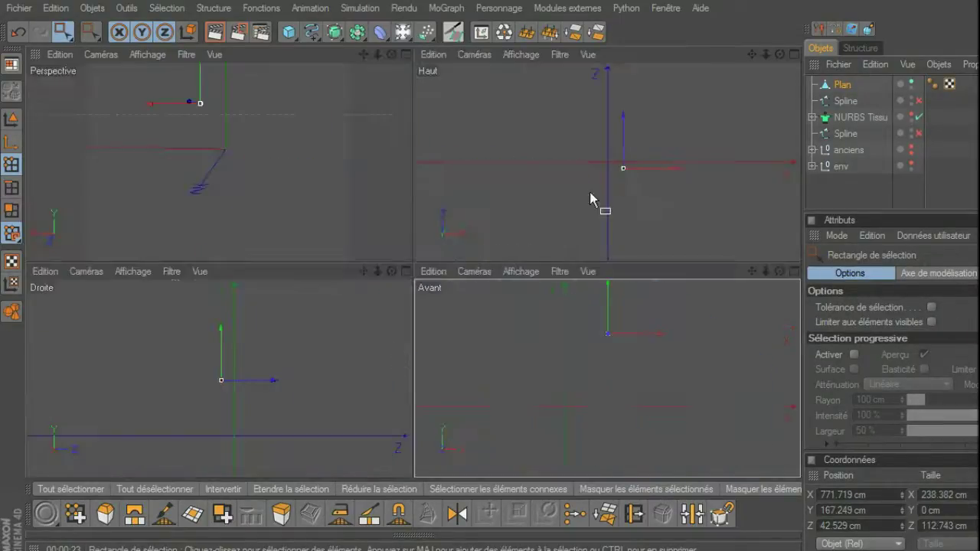
pyautogui.keyDown('alt'); pyautogui.moveTo(348, 119); pyautogui.dragTo(321, 176); pyautogui.keyUp('alt')
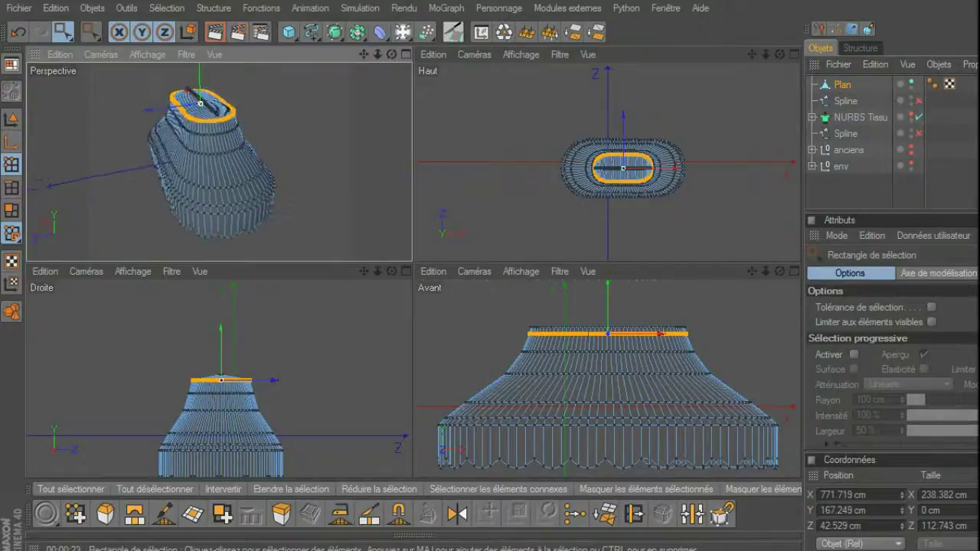
pyautogui.middleClick(318, 356)
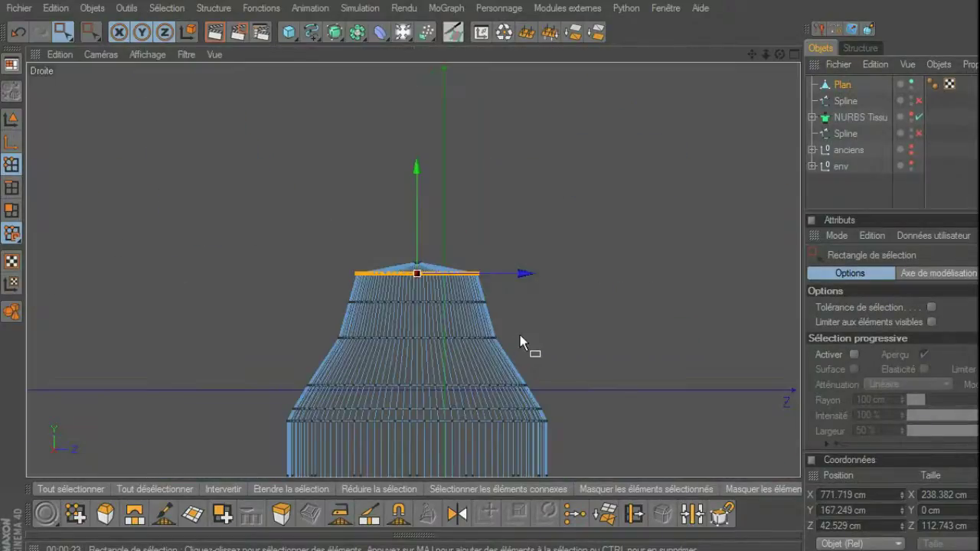
pyautogui.scroll(2, 564, 311)
pyautogui.scroll(1, 551, 313)
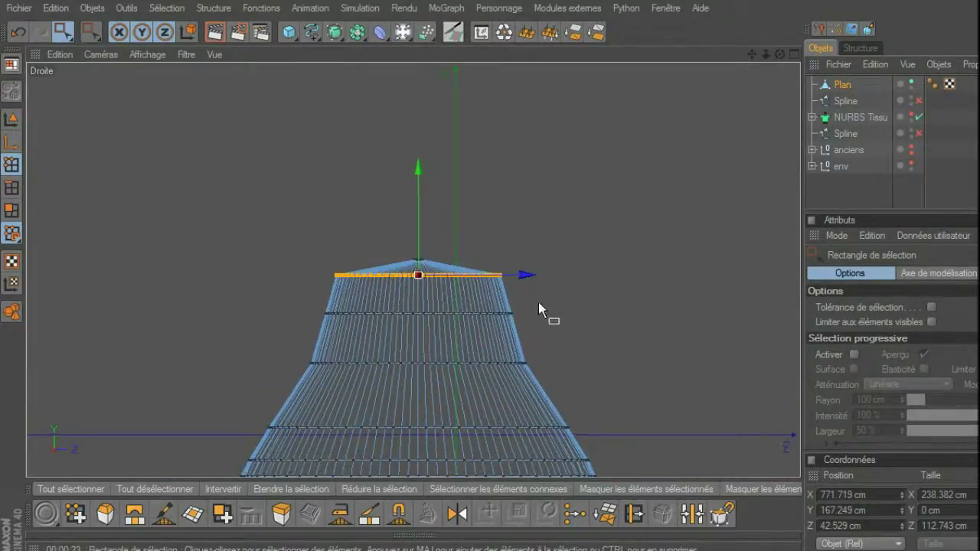
pyautogui.press('t')
pyautogui.moveTo(532, 273); pyautogui.dragTo(490, 275)
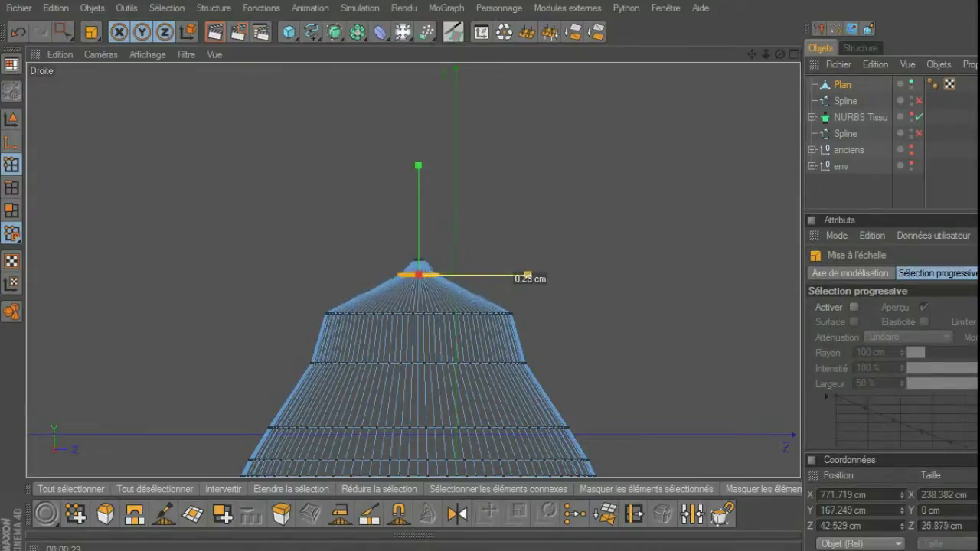
# Scale the next edge loops down the cone inward one by one to sharpen the peak.
pyautogui.press('0')
pyautogui.moveTo(295, 305)
pyautogui.mouseDown()
pyautogui.moveTo(595, 339)
pyautogui.moveTo(527, 312)
pyautogui.mouseUp()
pyautogui.press('t')
pyautogui.press('0')
pyautogui.moveTo(283, 349); pyautogui.dragTo(507, 388)
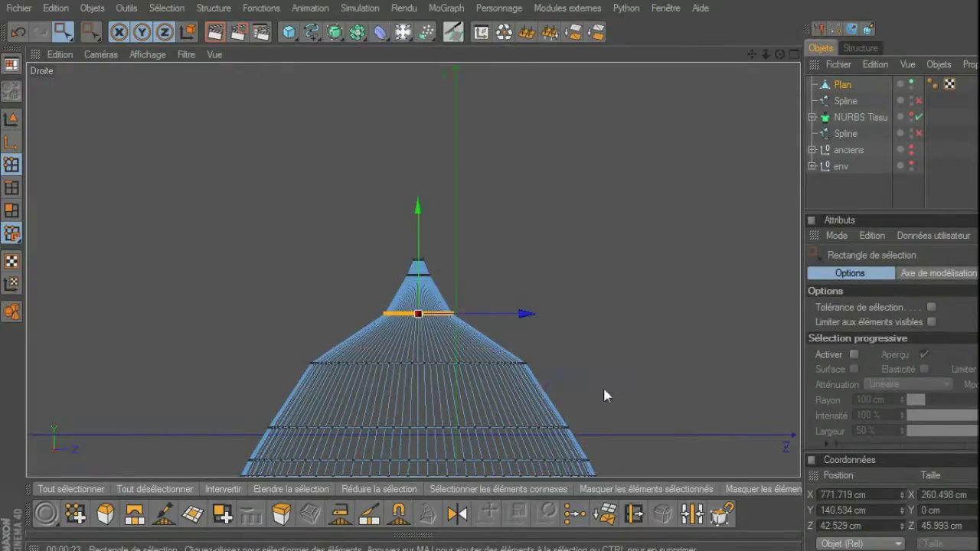
pyautogui.moveTo(604, 394); pyautogui.dragTo(604, 394)
pyautogui.press('t')
pyautogui.moveTo(534, 365); pyautogui.dragTo(524, 363)
pyautogui.press('0')
pyautogui.moveTo(503, 322); pyautogui.dragTo(500, 314)
pyautogui.press('t')
pyautogui.keyDown('alt'); pyautogui.moveTo(591, 370); pyautogui.dragTo(591, 263, button='middle'); pyautogui.keyUp('alt')
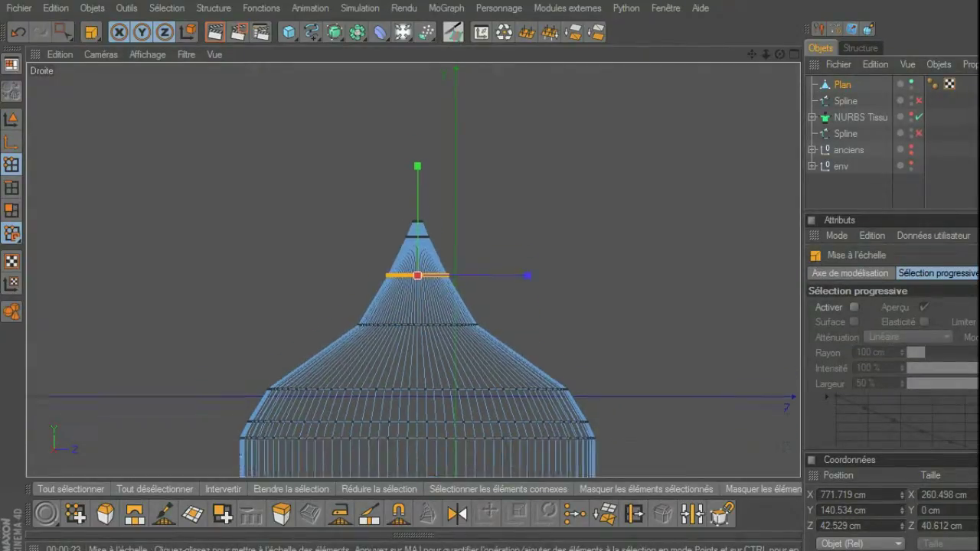
# Lift the wide 434.558 cm shoulder loop up to Y 88.799 cm.
pyautogui.press('0')
pyautogui.moveTo(488, 345); pyautogui.dragTo(624, 334)
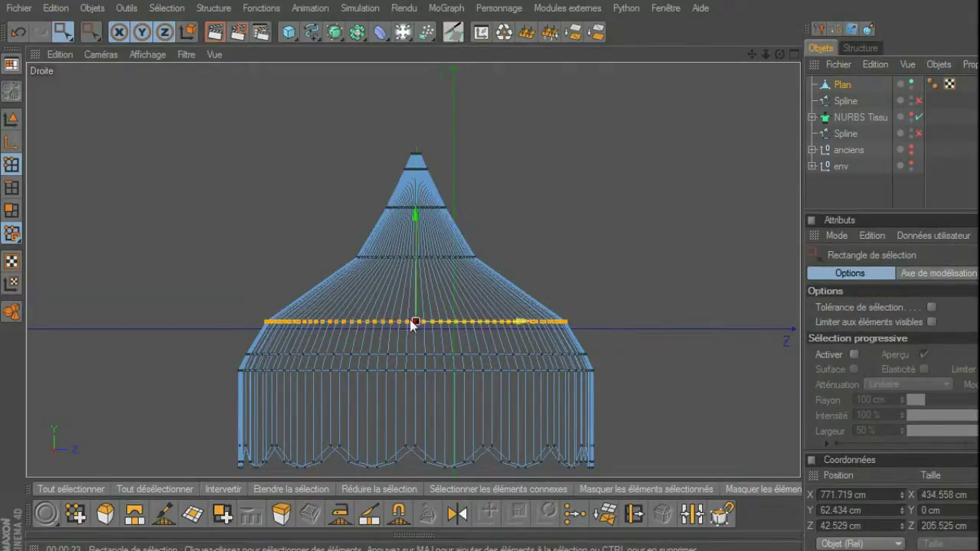
pyautogui.moveTo(416, 285); pyautogui.dragTo(558, 278)
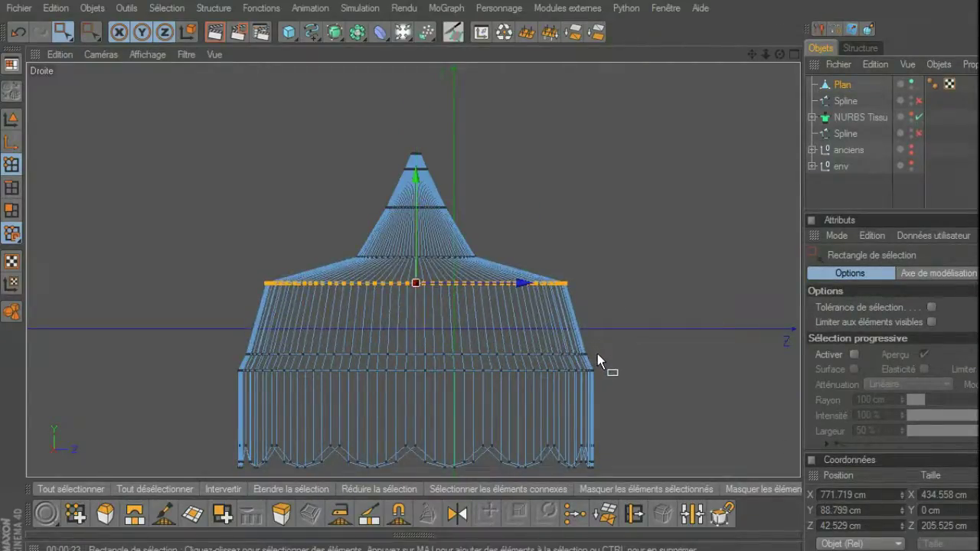
pyautogui.press('k')
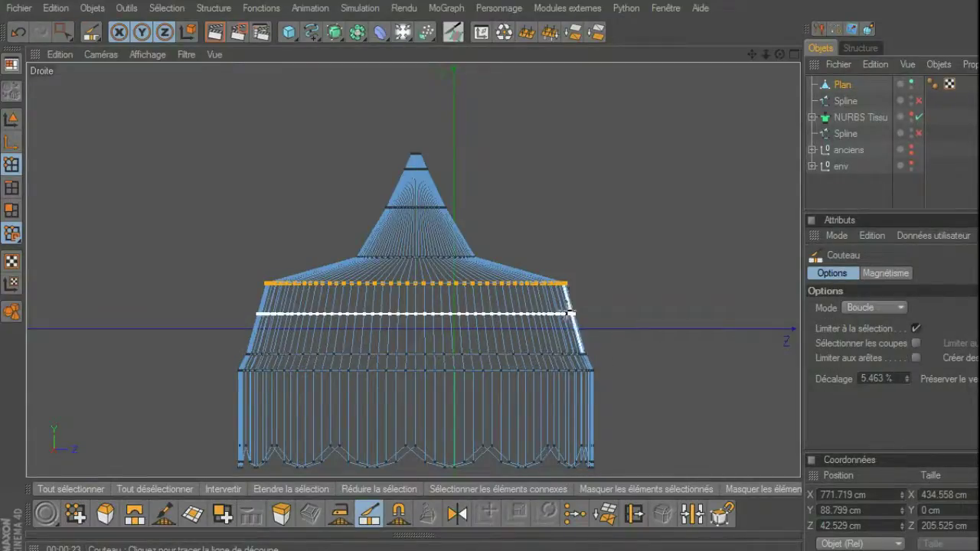
# Cut a new loop below the shoulder, then scale it and the roof loop above it inward.
pyautogui.click(522, 305)
pyautogui.press('t')
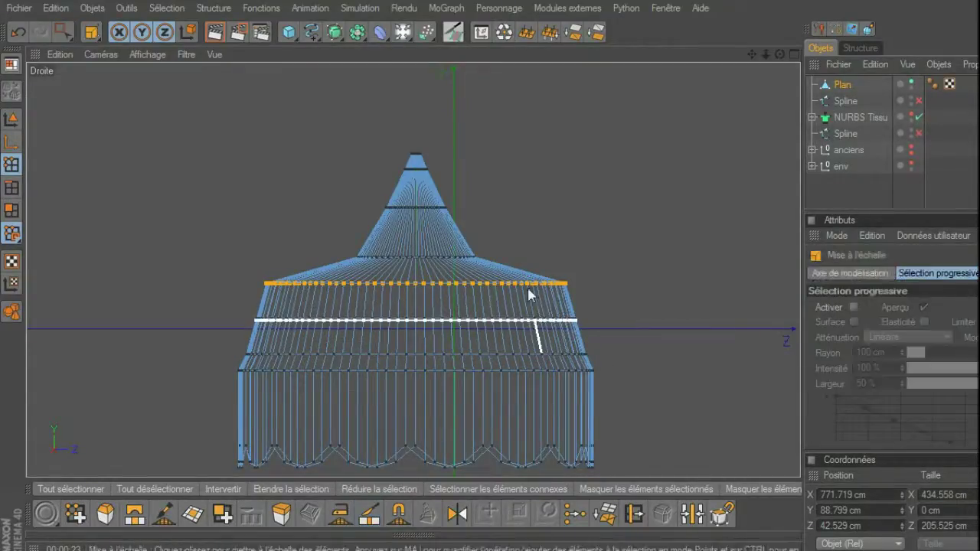
pyautogui.moveTo(525, 282); pyautogui.dragTo(526, 283)
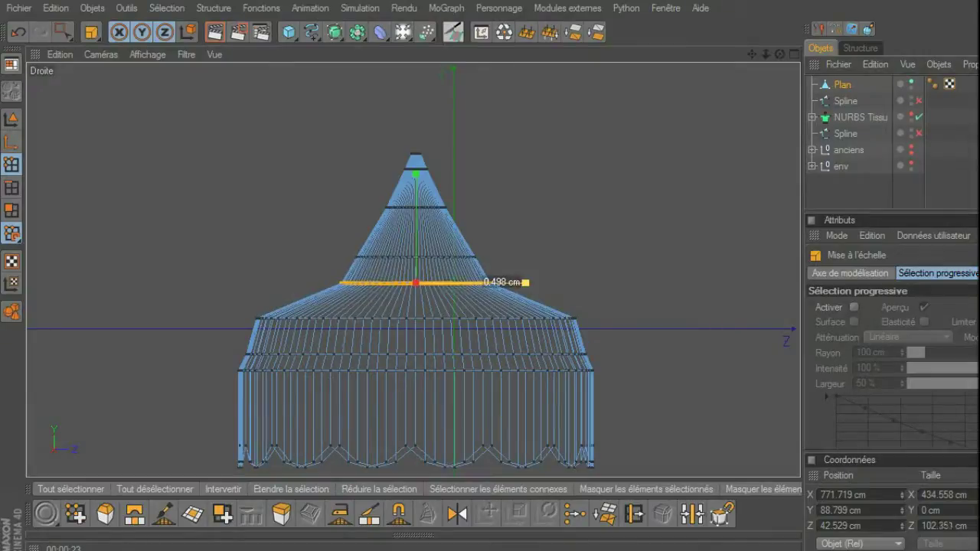
pyautogui.press('0')
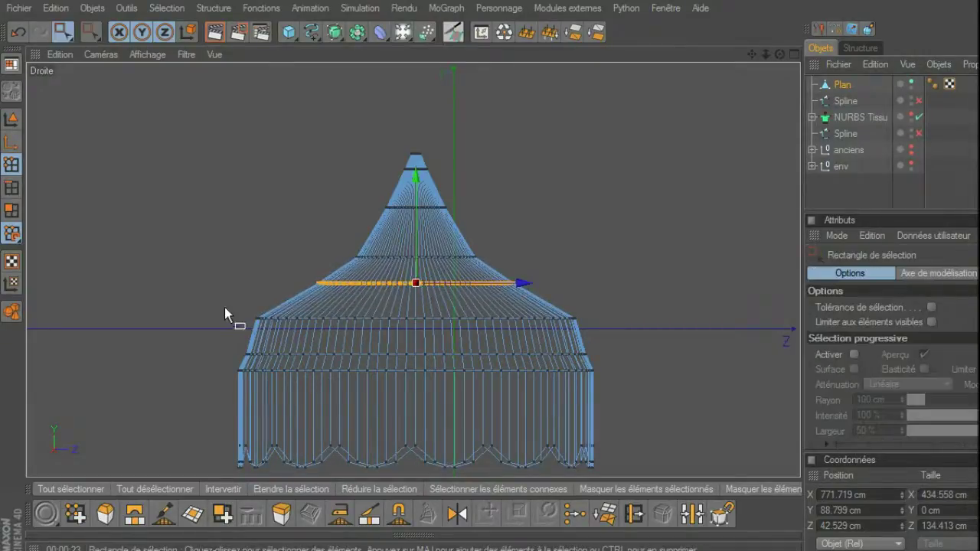
pyautogui.moveTo(606, 323); pyautogui.dragTo(605, 323)
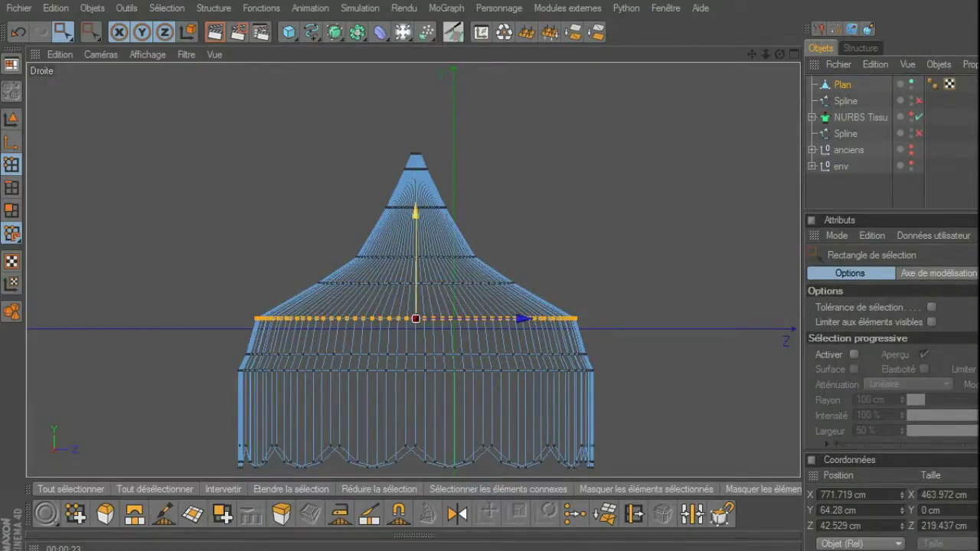
pyautogui.press('t')
pyautogui.moveTo(544, 314); pyautogui.dragTo(505, 314)
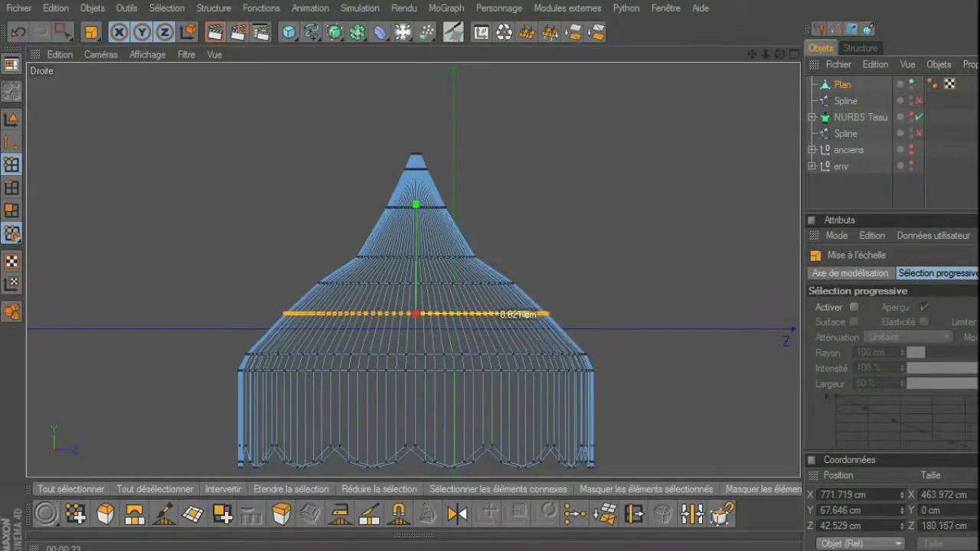
pyautogui.moveTo(500, 314); pyautogui.dragTo(313, 273)
# Narrow two higher roof loops, bringing the one at Y 113.287 cm to 311.364 × 74.254 cm.
pyautogui.press('0')
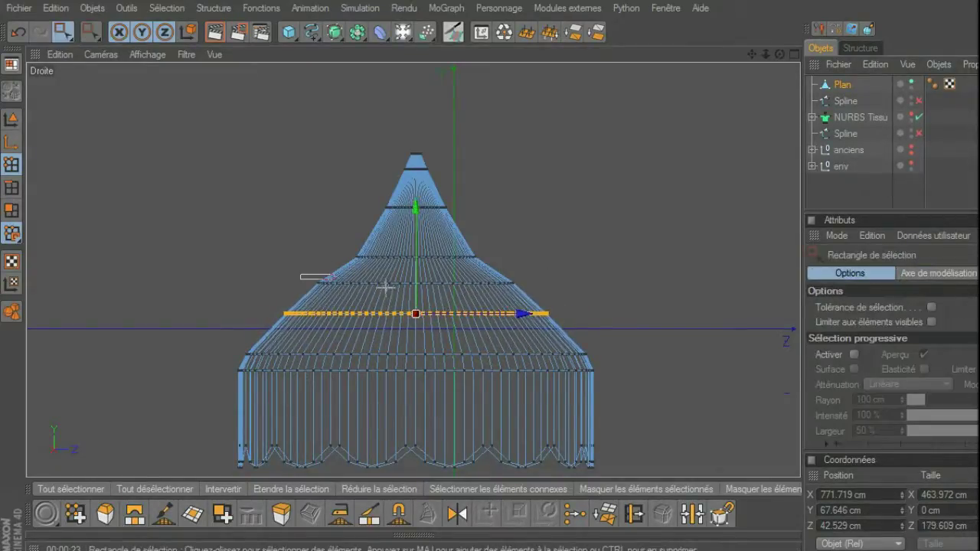
pyautogui.moveTo(582, 292); pyautogui.dragTo(580, 291)
pyautogui.press('t')
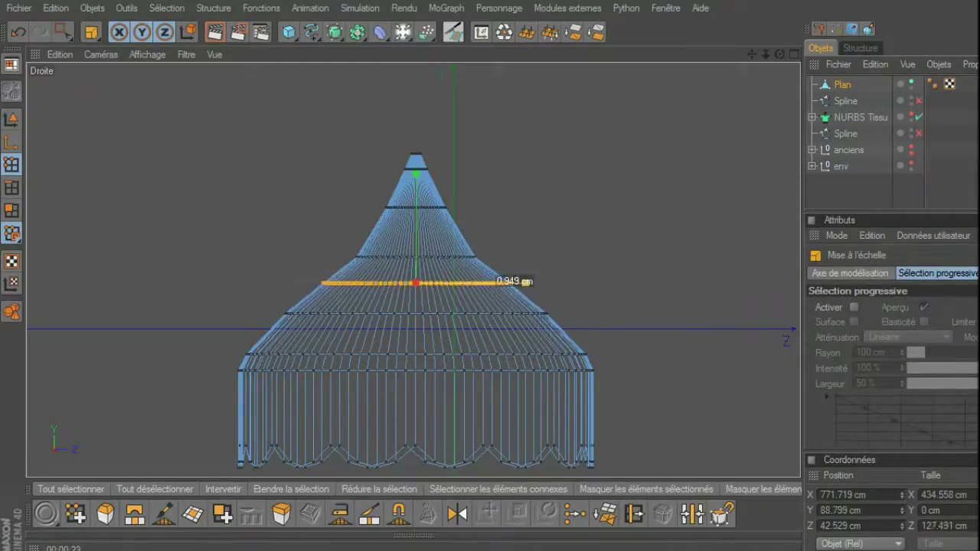
pyautogui.moveTo(496, 282); pyautogui.dragTo(502, 281)
pyautogui.press('0')
pyautogui.moveTo(335, 236); pyautogui.dragTo(545, 262)
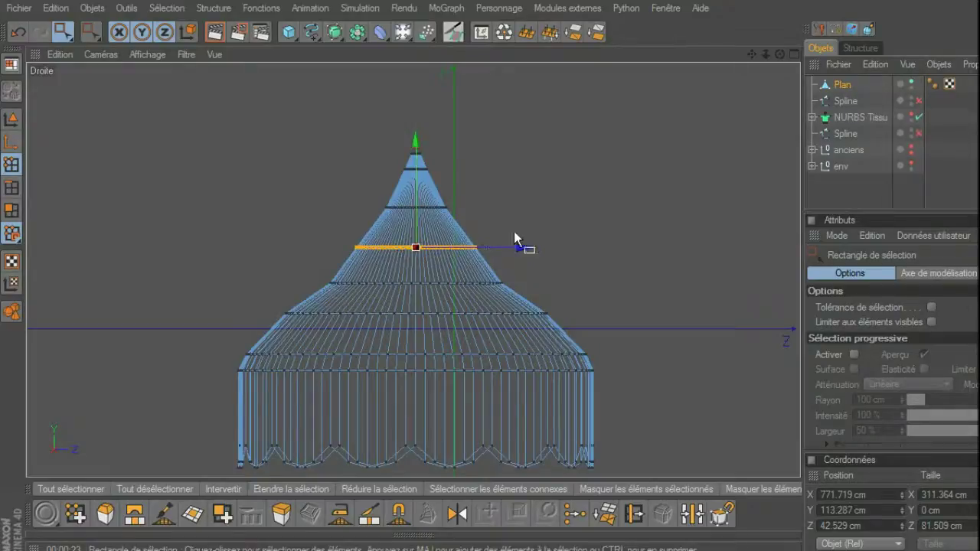
pyautogui.press('t')
pyautogui.moveTo(525, 247); pyautogui.dragTo(520, 249)
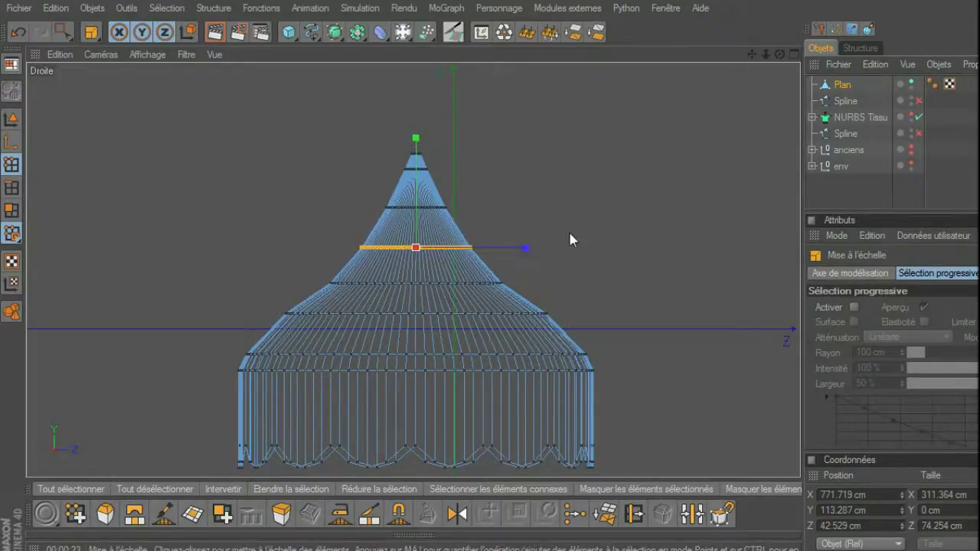
pyautogui.middleClick(559, 238)
# In the full-size front view, narrow one lower roof loop and widen the loop below it horizontally.
pyautogui.middleClick(547, 349)
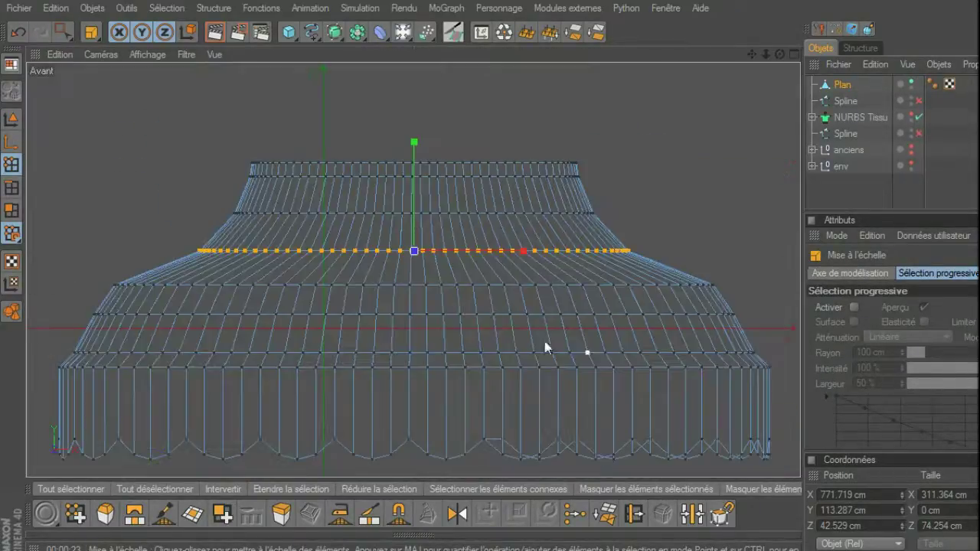
pyautogui.press('space')
pyautogui.moveTo(95, 270); pyautogui.dragTo(766, 307)
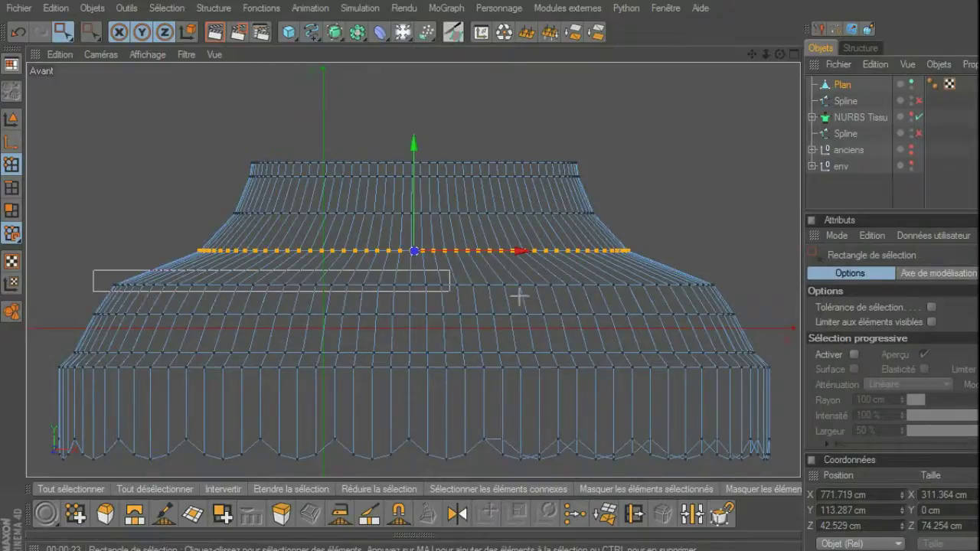
pyautogui.press('space')
pyautogui.moveTo(540, 289); pyautogui.dragTo(509, 288)
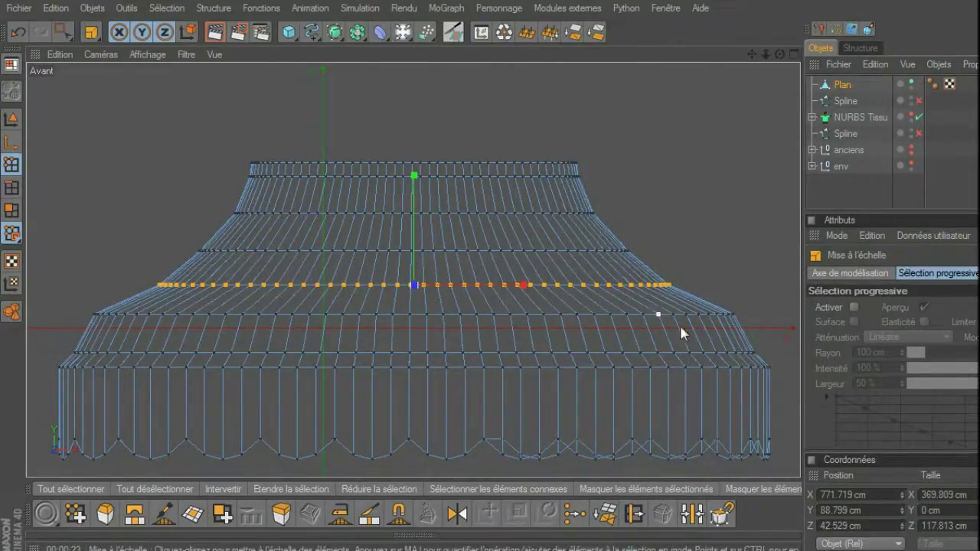
pyautogui.press('space')
pyautogui.moveTo(764, 304); pyautogui.dragTo(74, 325)
pyautogui.press('space')
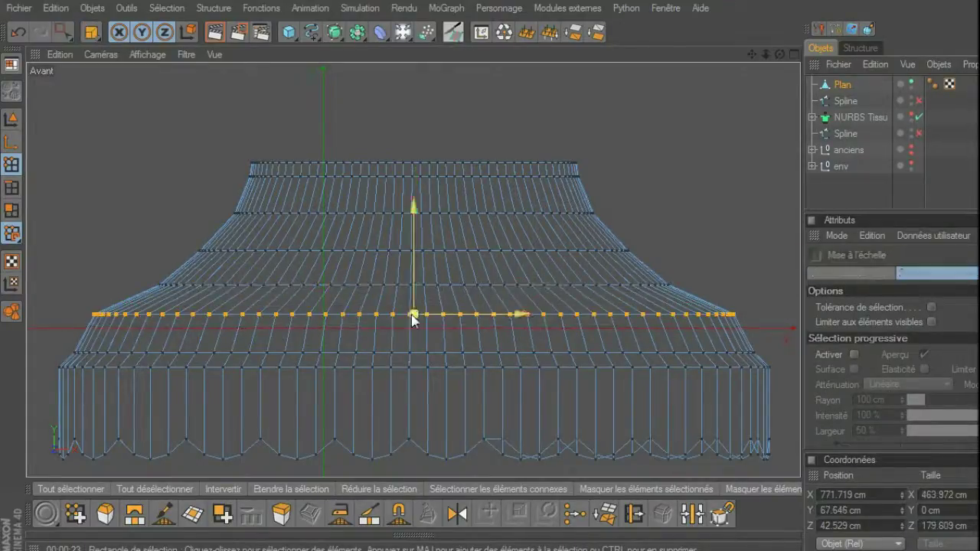
pyautogui.moveTo(513, 314); pyautogui.dragTo(536, 314)
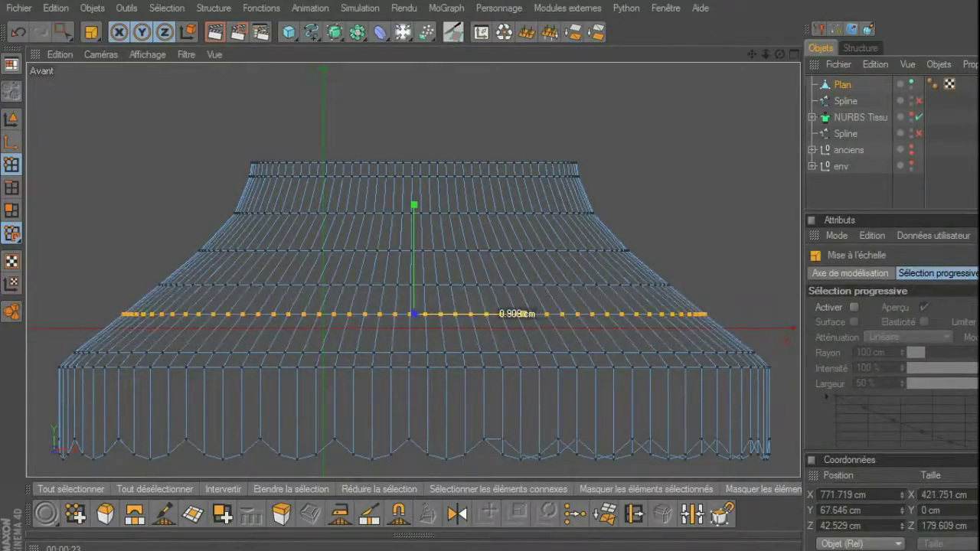
# Slightly narrow a higher roof loop across the canopy's width.
pyautogui.press('space')
pyautogui.moveTo(159, 227); pyautogui.dragTo(672, 265)
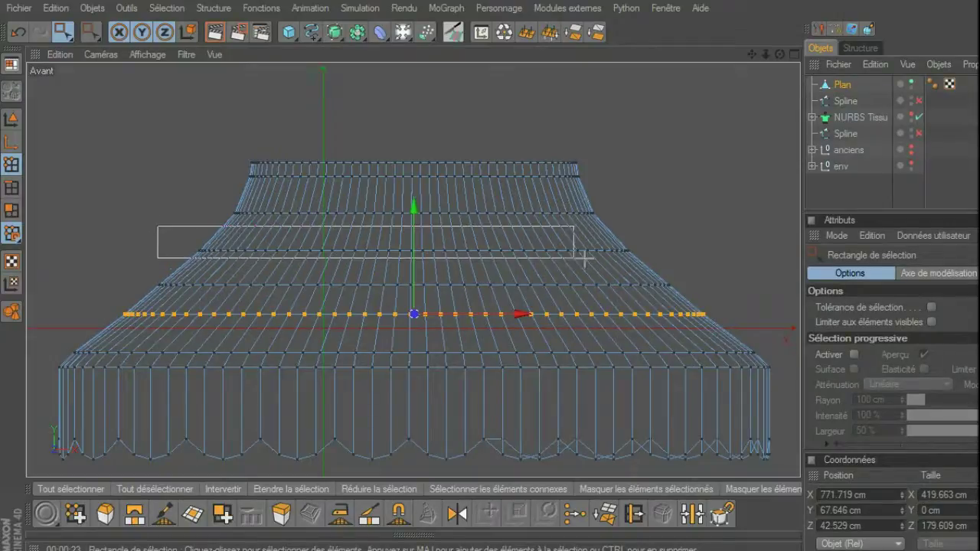
pyautogui.press('space')
pyautogui.moveTo(595, 252); pyautogui.dragTo(523, 252)
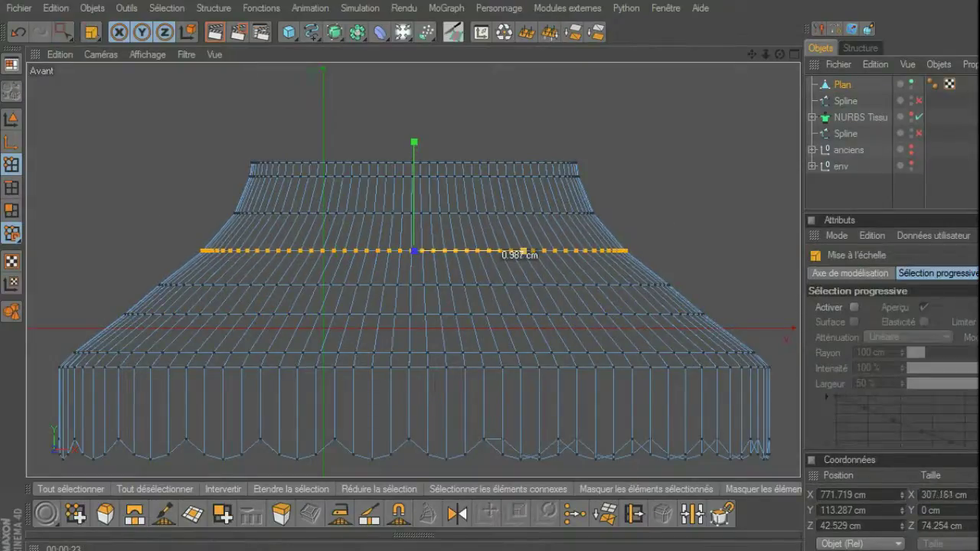
# Clear the edge-loop selection and orbit the enlarged perspective view of the smoothed canopy.
pyautogui.click(687, 198)
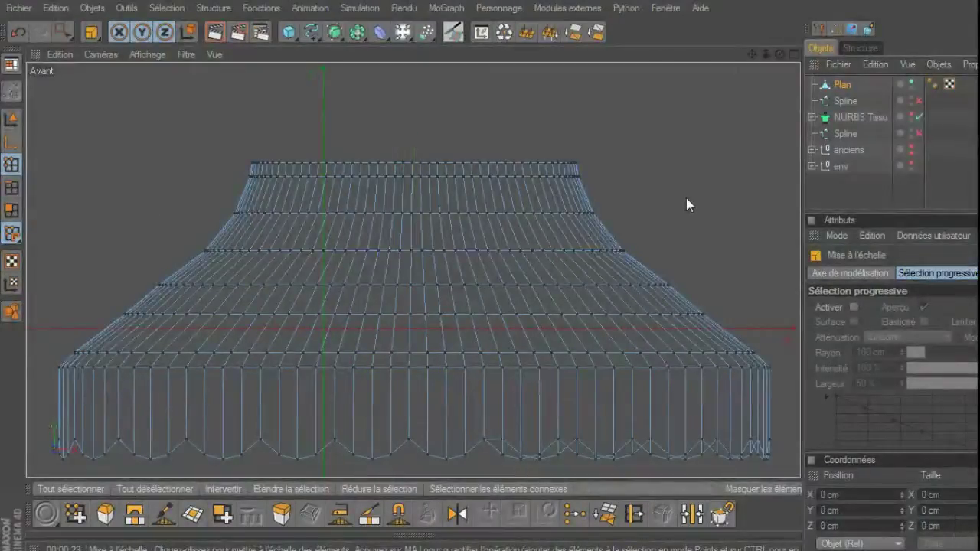
pyautogui.middleClick(687, 198)
pyautogui.click(839, 191)
pyautogui.middleClick(335, 192)
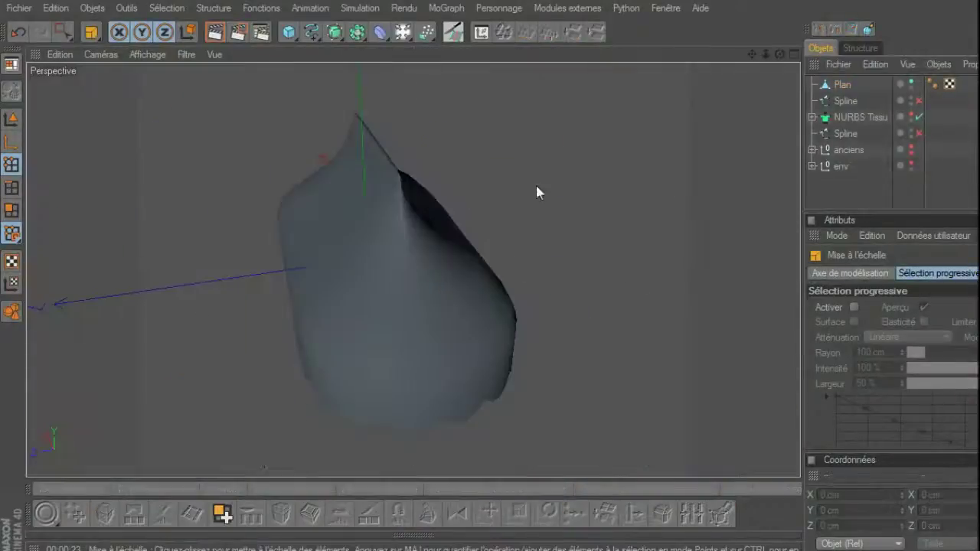
pyautogui.moveTo(536, 191)
pyautogui.keyDown('alt'); pyautogui.mouseDown()
pyautogui.moveTo(528, 153)
pyautogui.moveTo(560, 243)
pyautogui.mouseUp(); pyautogui.keyUp('alt')
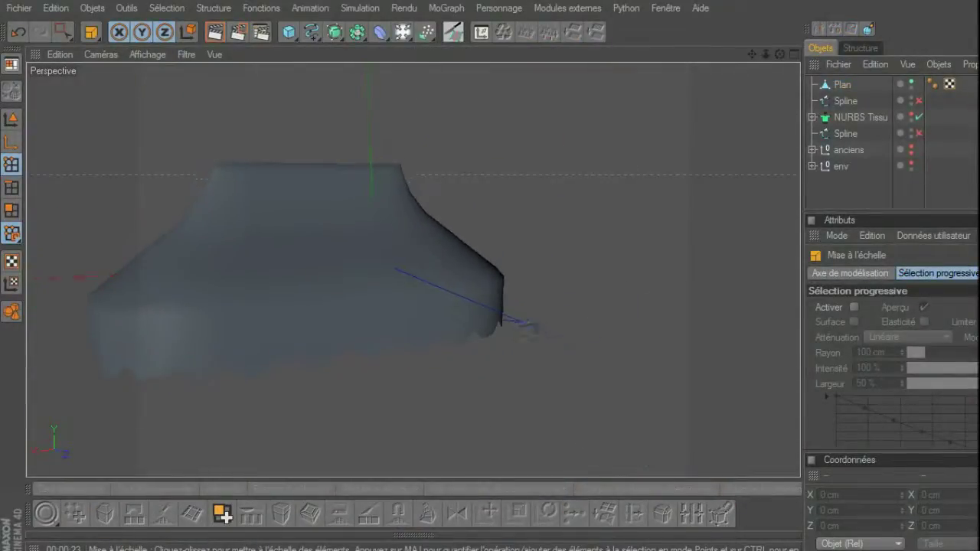
# Select the Plan canopy mesh and maximize the Droite side view.
pyautogui.middleClick(560, 244)
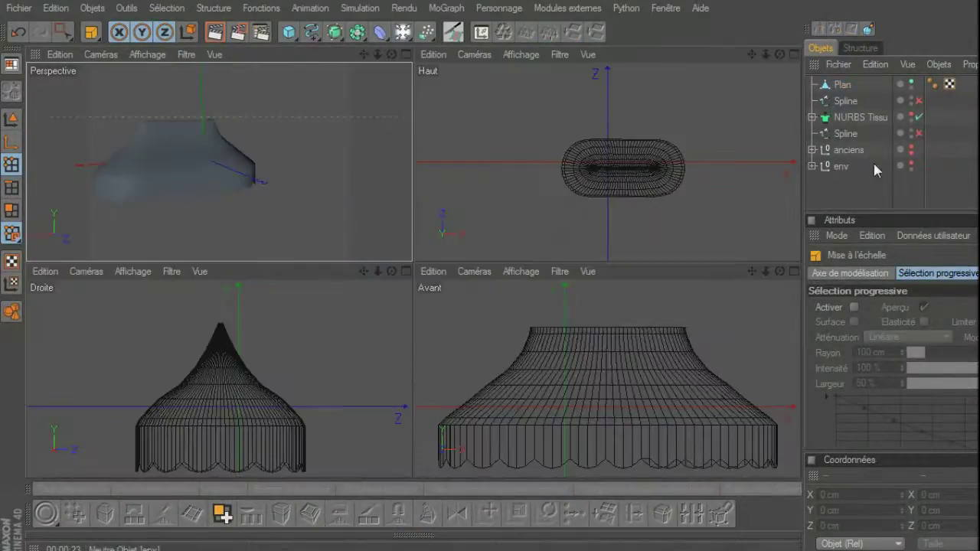
pyautogui.click(840, 86)
pyautogui.middleClick(379, 394)
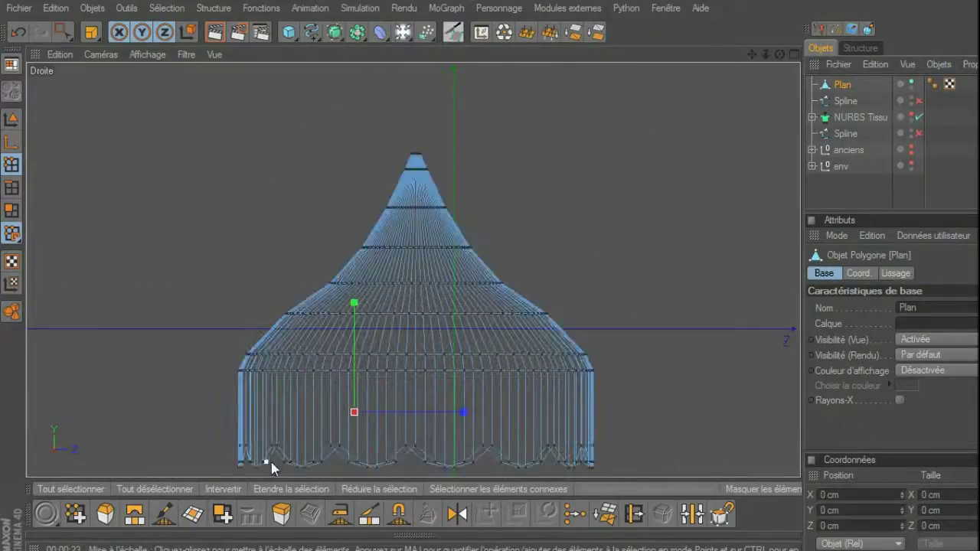
# Box-select the bottom hem row of points and raise it about 43 cm.
pyautogui.press('0')
pyautogui.moveTo(193, 411); pyautogui.dragTo(677, 478)
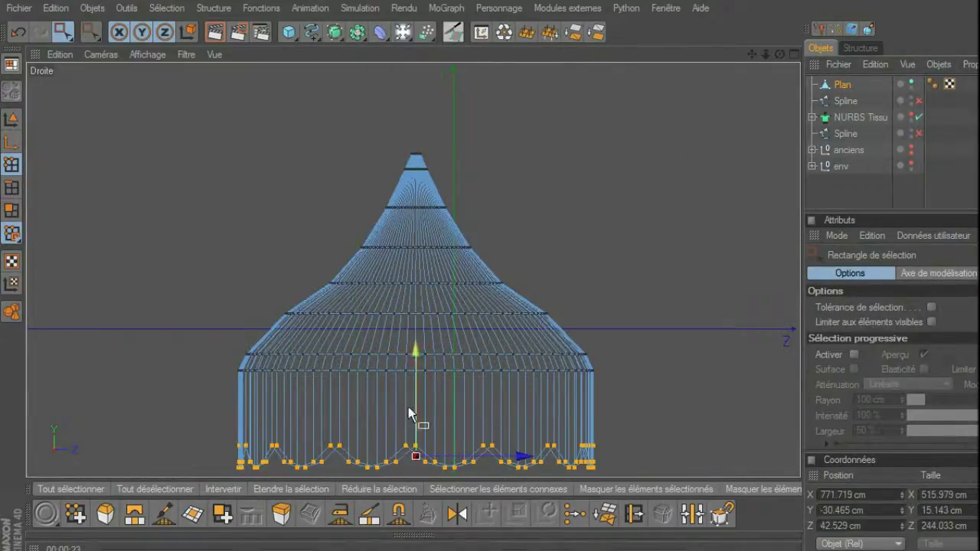
pyautogui.moveTo(417, 411); pyautogui.dragTo(417, 349)
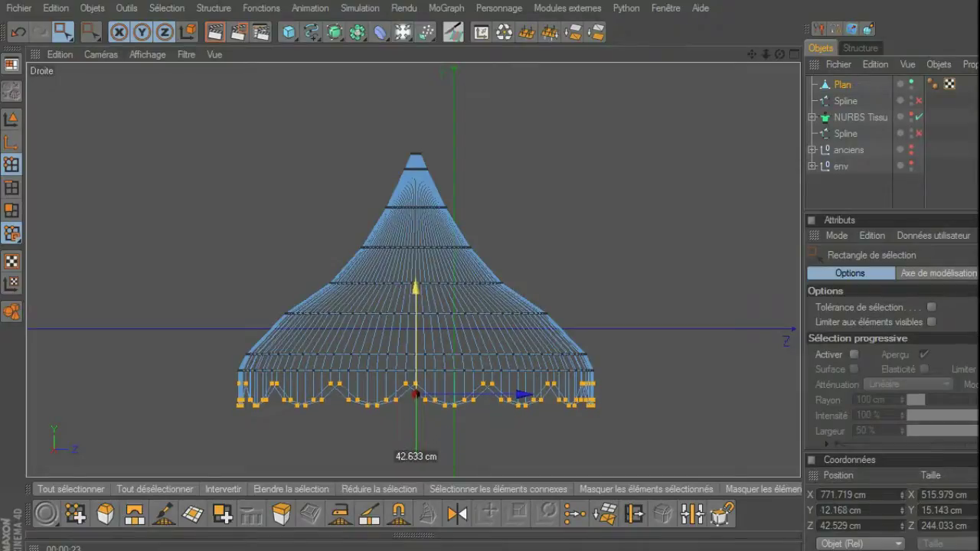
pyautogui.middleClick(610, 340)
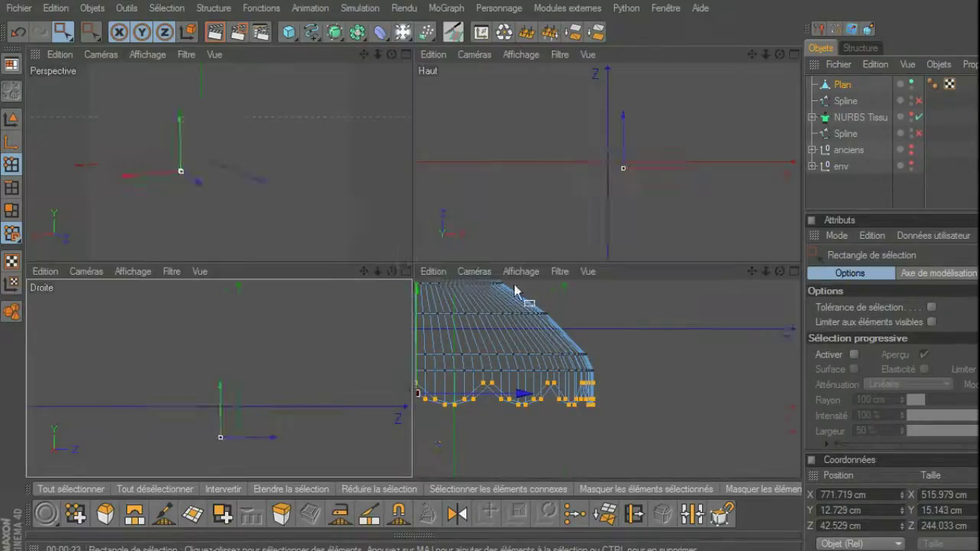
# Restore the hem point selection with undo and lower the hem points slightly.
pyautogui.middleClick(355, 189)
pyautogui.click(589, 229)
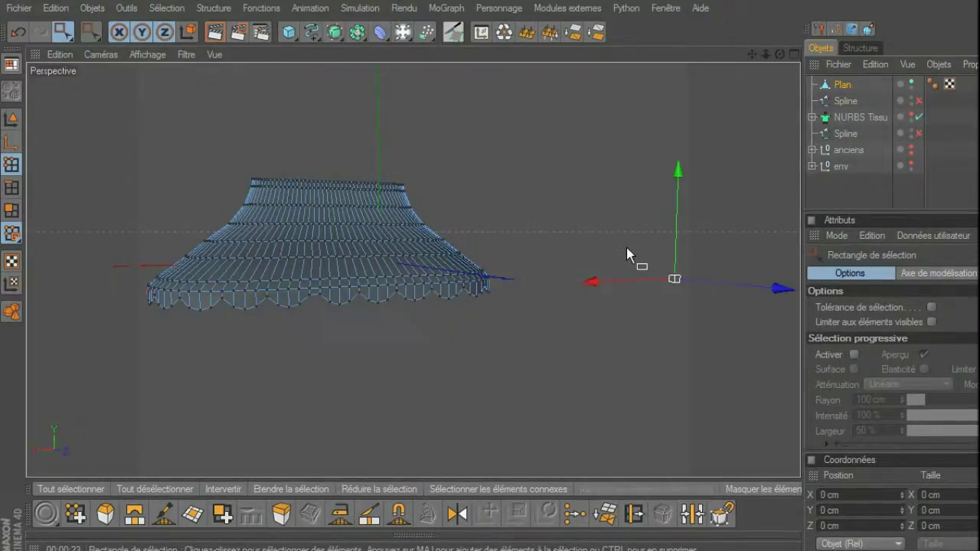
pyautogui.click(827, 185)
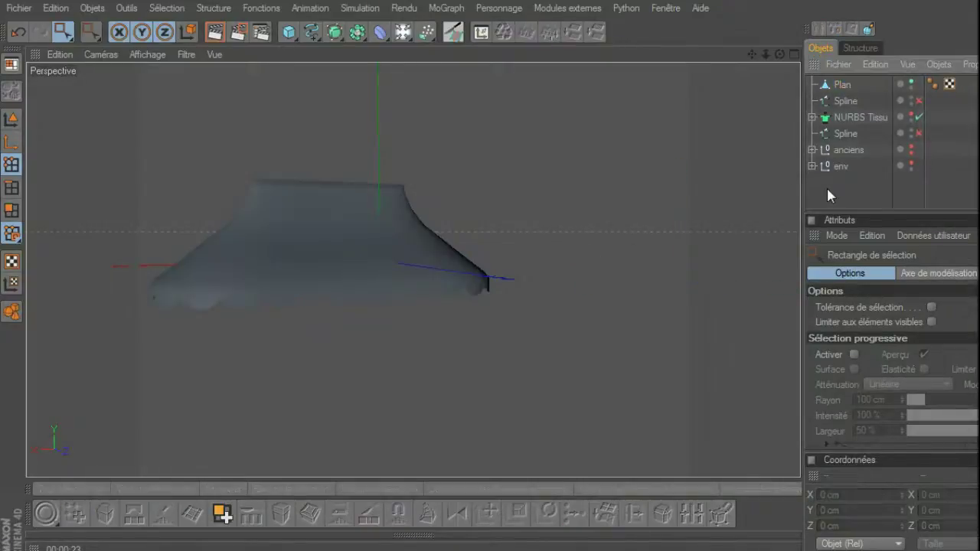
pyautogui.hotkey('ctrl', 'z')
pyautogui.hotkey('ctrl', 'z')
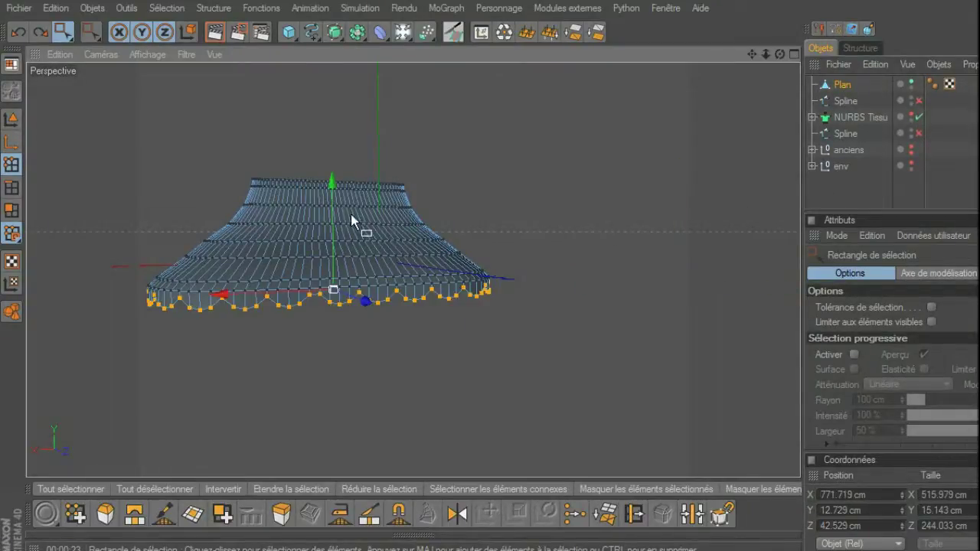
pyautogui.moveTo(337, 219); pyautogui.dragTo(337, 239)
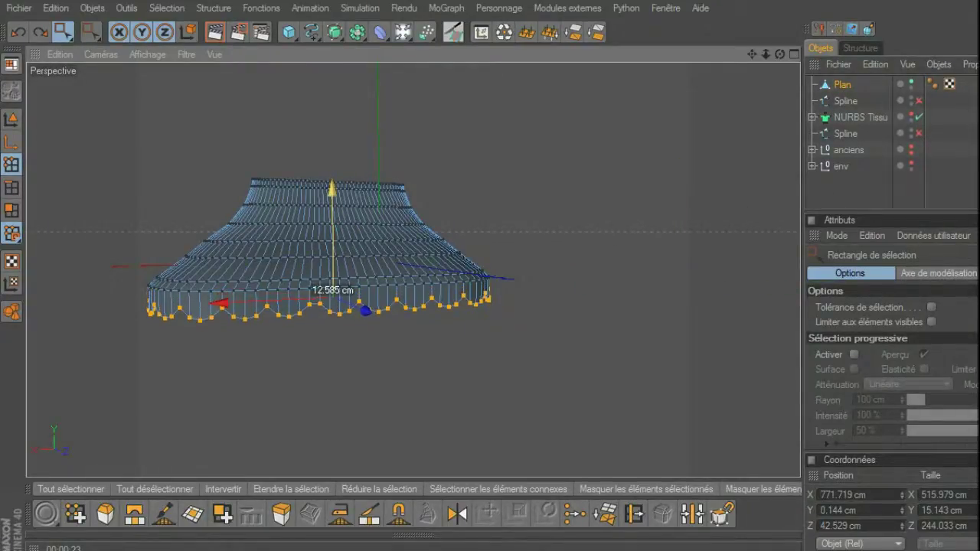
# Deselect Plan and play the cloth simulation with F8.
pyautogui.click(824, 198)
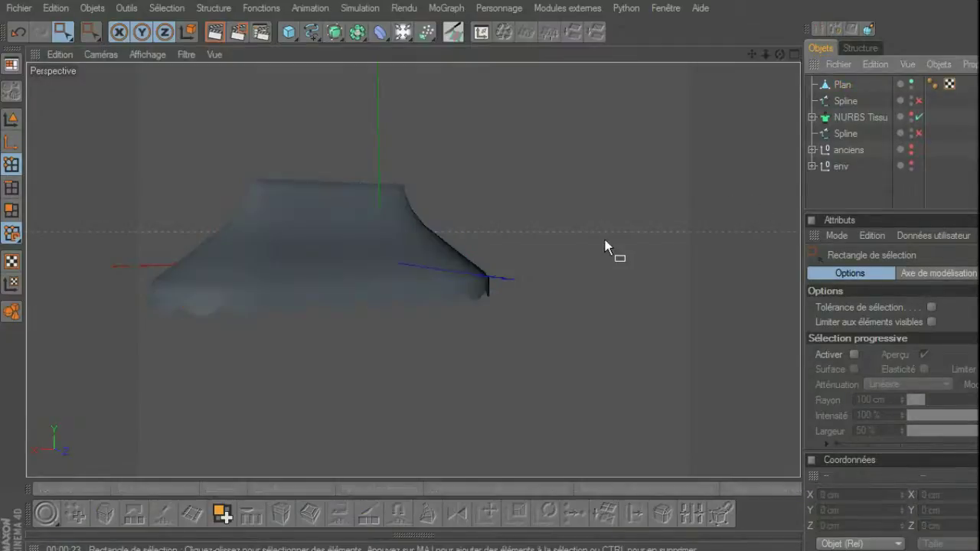
pyautogui.press('F8')
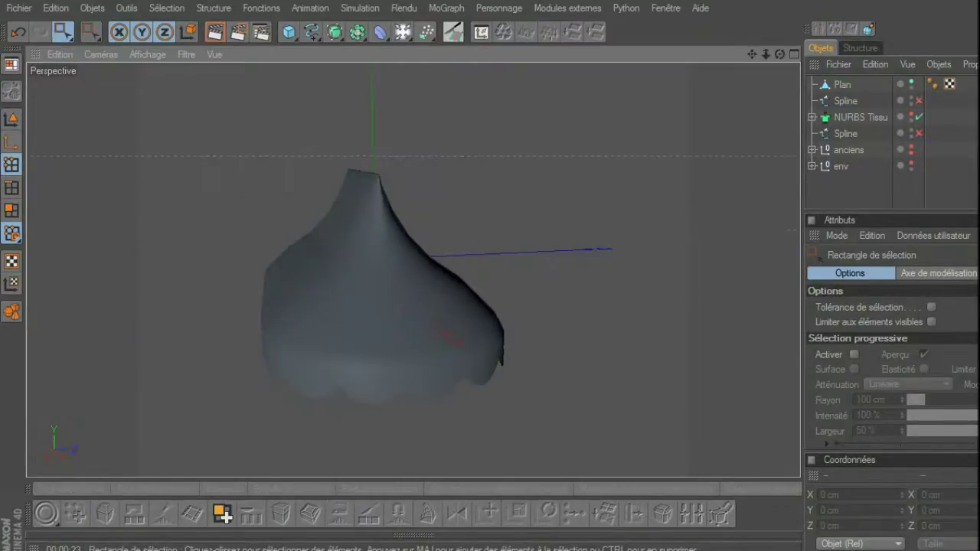
pyautogui.middleClick(543, 248)
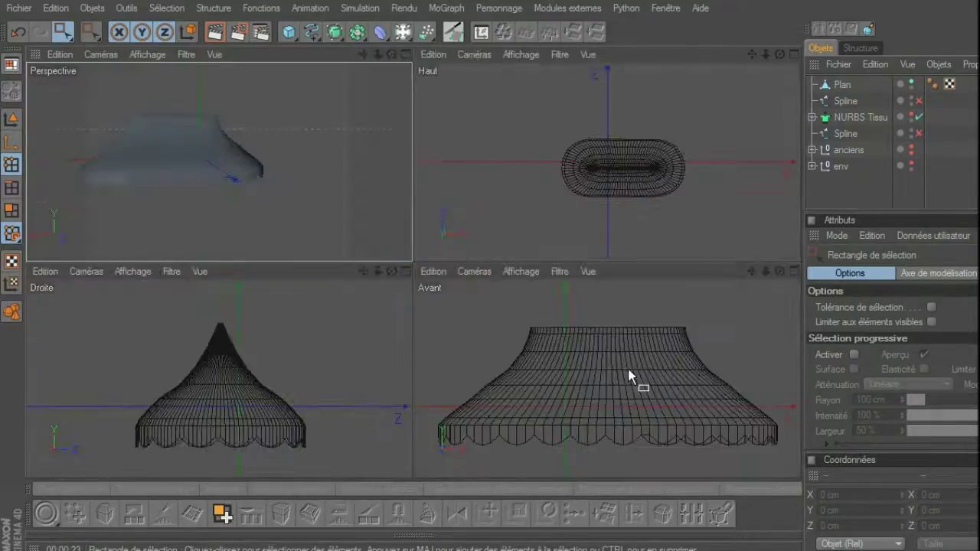
# In the Avant view, box-select a middle point ring, scale it inward, and lower it about 1.8 cm.
pyautogui.middleClick(628, 374)
pyautogui.click(257, 315)
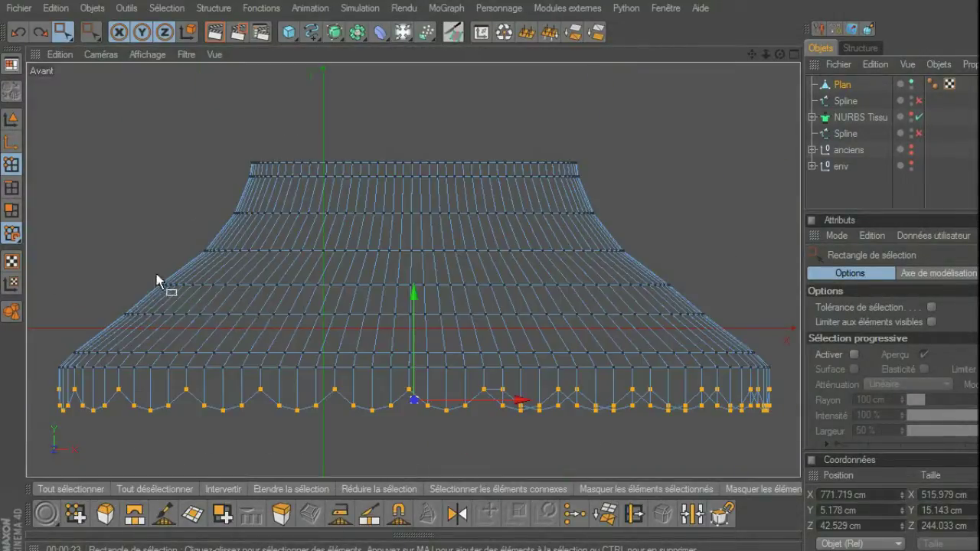
pyautogui.moveTo(139, 269)
pyautogui.mouseDown()
pyautogui.moveTo(457, 299)
pyautogui.moveTo(691, 299)
pyautogui.mouseUp()
pyautogui.moveTo(413, 281); pyautogui.dragTo(414, 283)
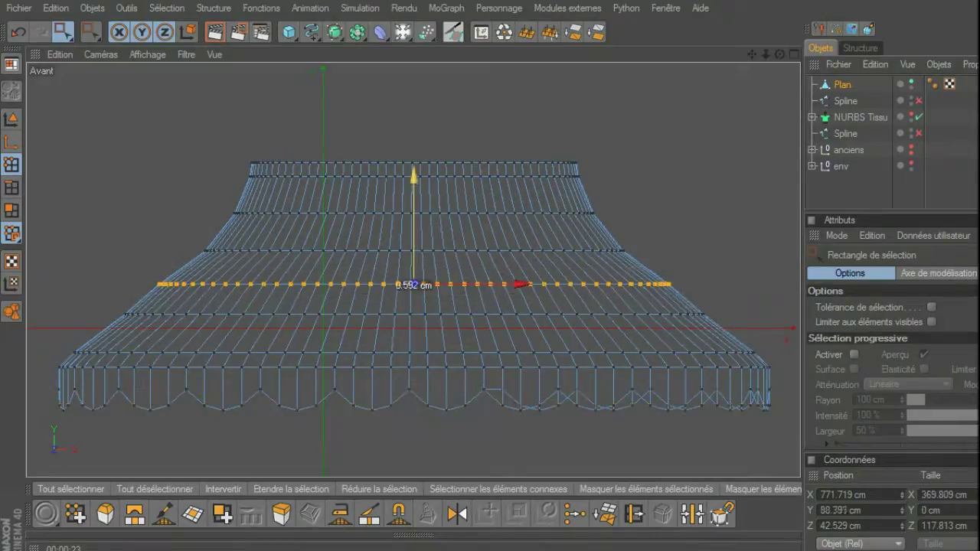
pyautogui.press('t')
pyautogui.moveTo(526, 281); pyautogui.dragTo(525, 288)
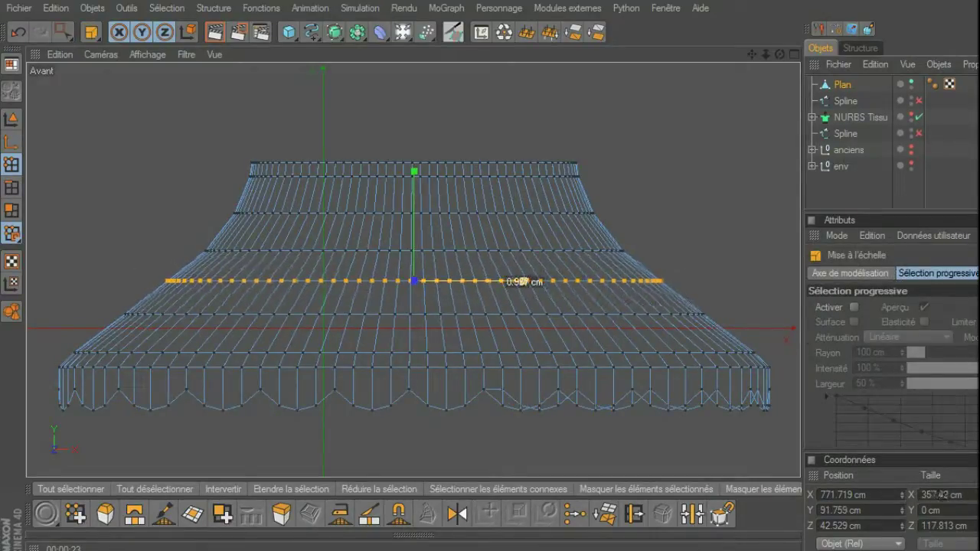
pyautogui.press('e')
pyautogui.moveTo(413, 225); pyautogui.dragTo(414, 230)
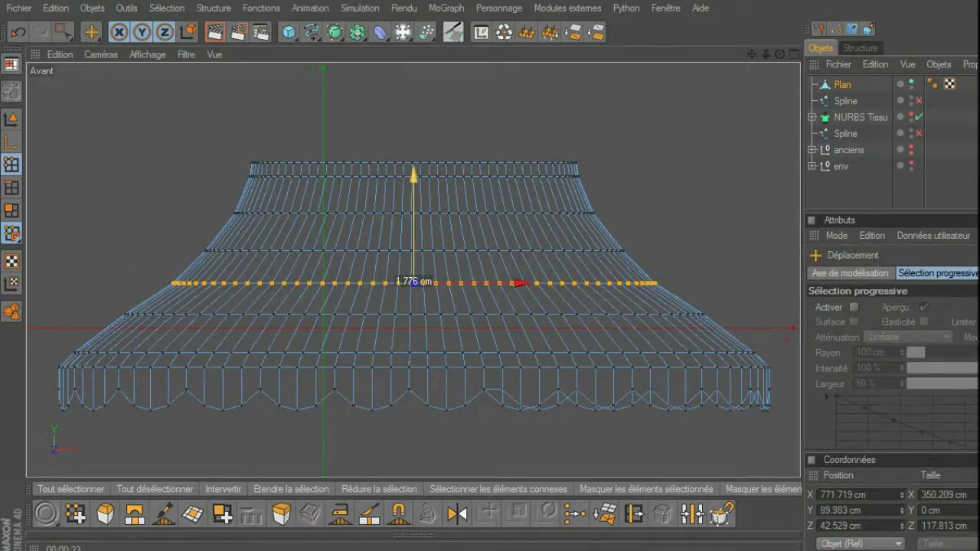
pyautogui.middleClick(602, 208)
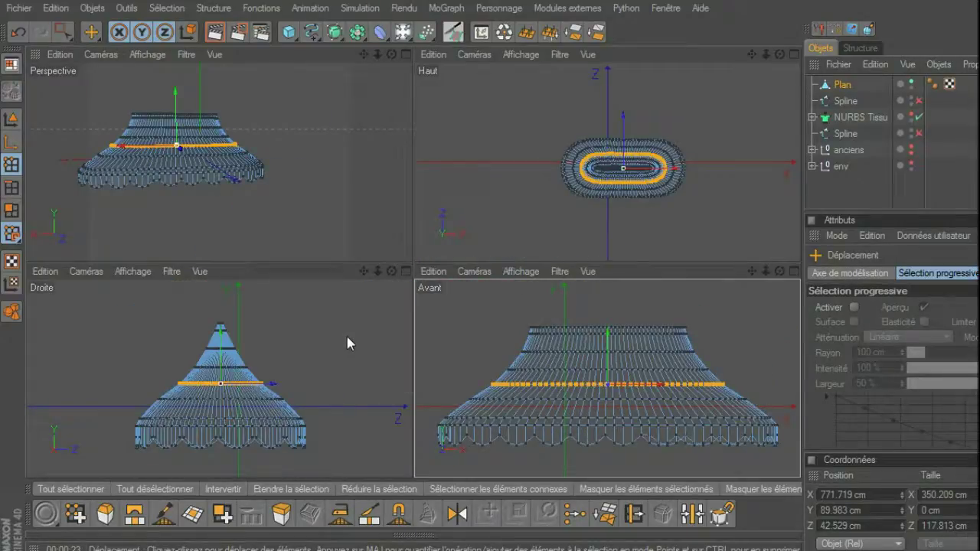
# Deselect Plan and orbit the maximized perspective view around the draped canopy.
pyautogui.click(842, 193)
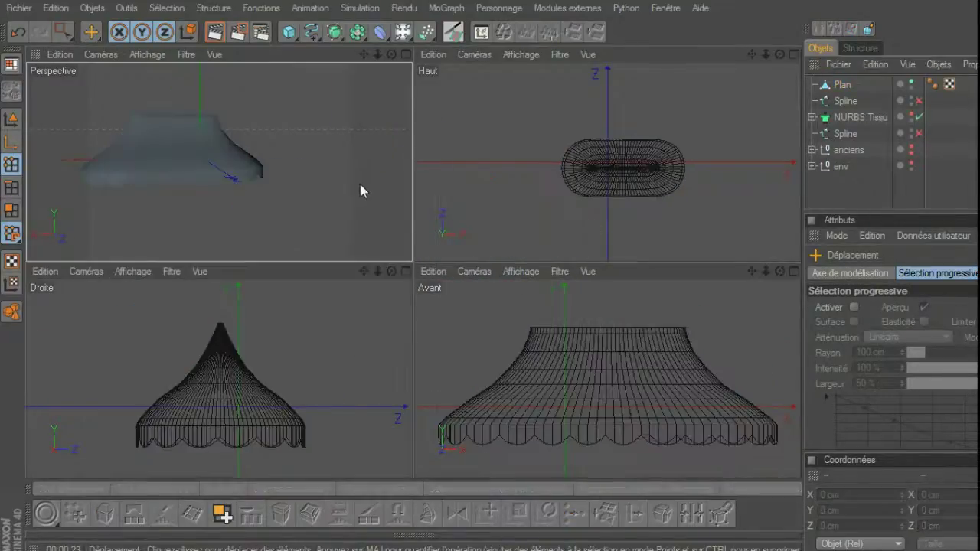
pyautogui.middleClick(360, 185)
pyautogui.keyDown('alt'); pyautogui.moveTo(360, 185); pyautogui.dragTo(558, 277); pyautogui.keyUp('alt')
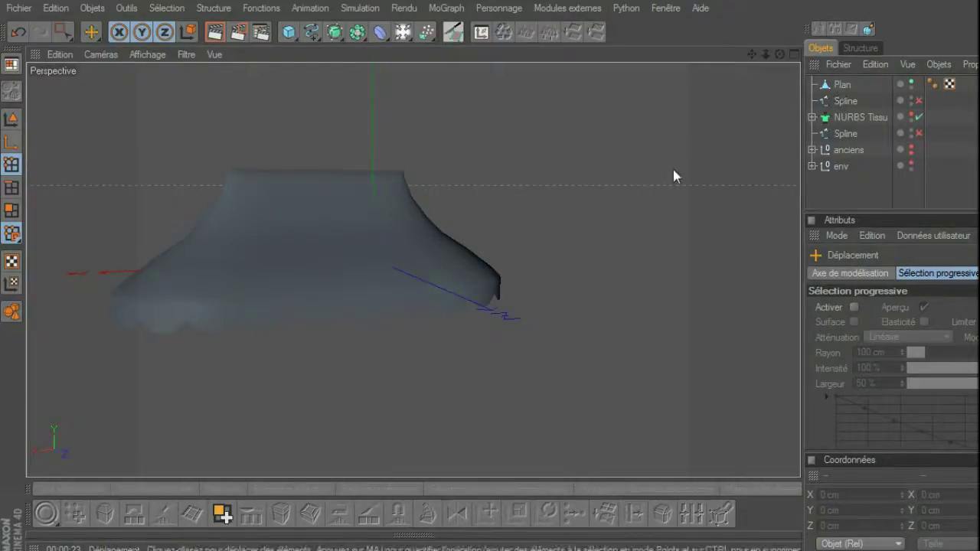
pyautogui.moveTo(540, 222)
pyautogui.keyDown('alt'); pyautogui.mouseDown()
pyautogui.moveTo(560, 220)
pyautogui.moveTo(553, 231)
pyautogui.mouseUp(); pyautogui.keyUp('alt')
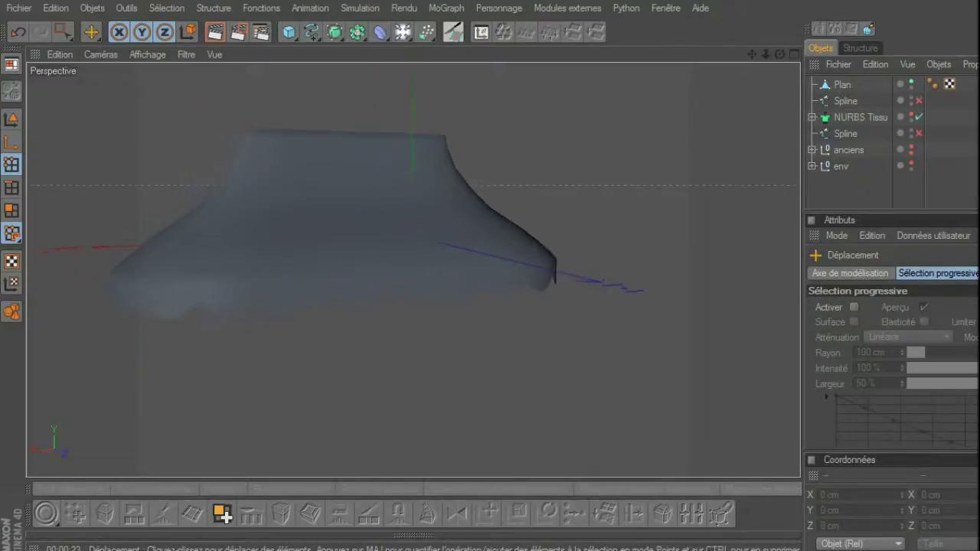
pyautogui.middleClick(555, 233)
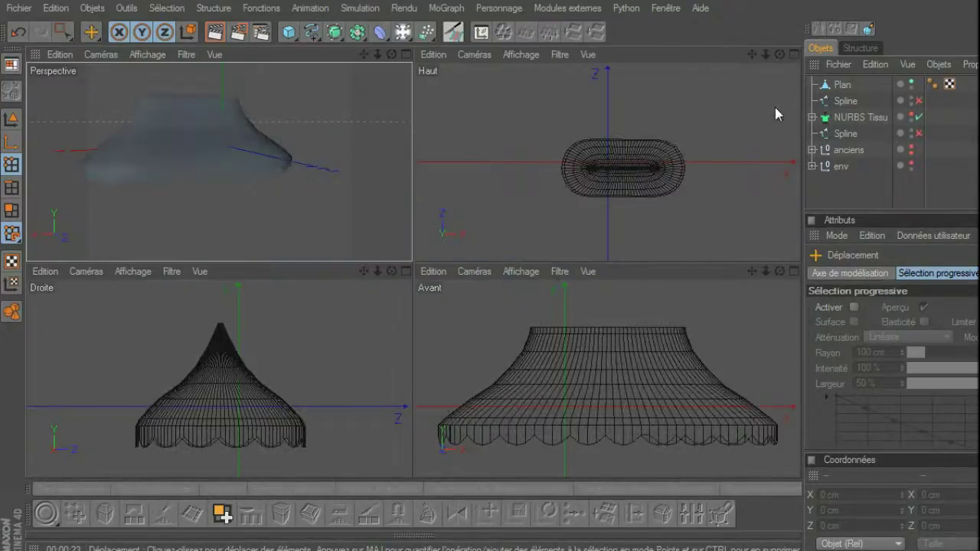
# Select Plan and toggle its viewport visibility off, then back to default.
pyautogui.click(840, 85)
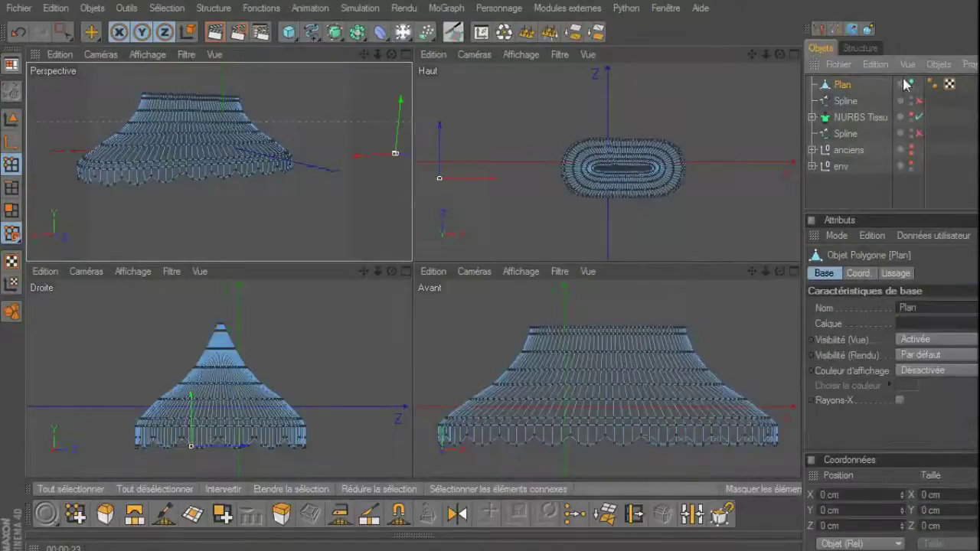
pyautogui.click(912, 81)
pyautogui.click(911, 83)
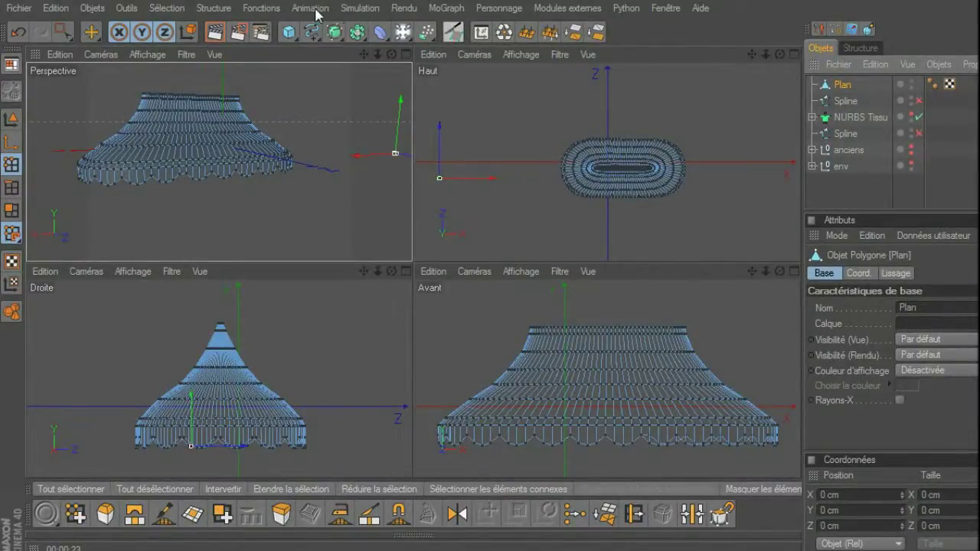
# Add a NURBS Tissu object with Subdivisions 0 and nest Plan inside NURBS Tissu.1.
pyautogui.click(359, 8)
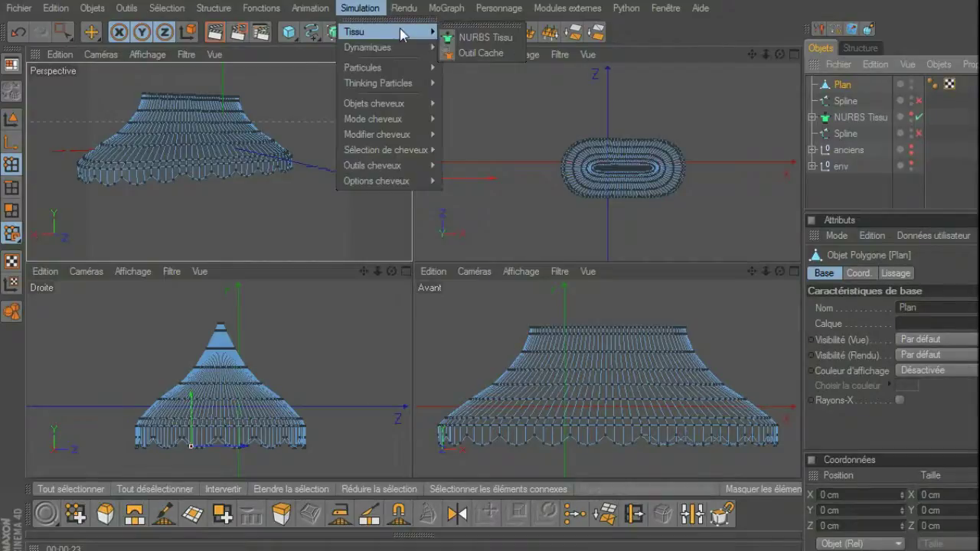
pyautogui.click(470, 35)
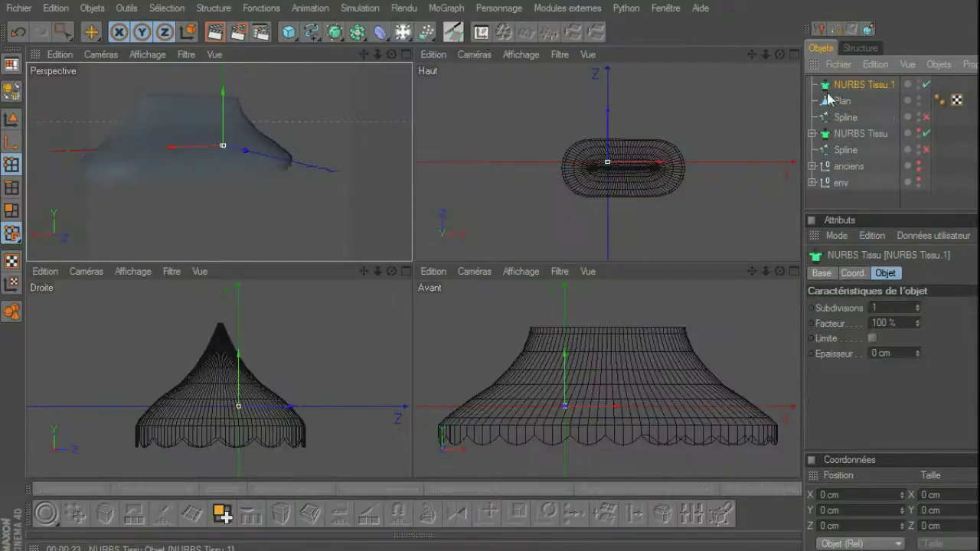
pyautogui.click(917, 310)
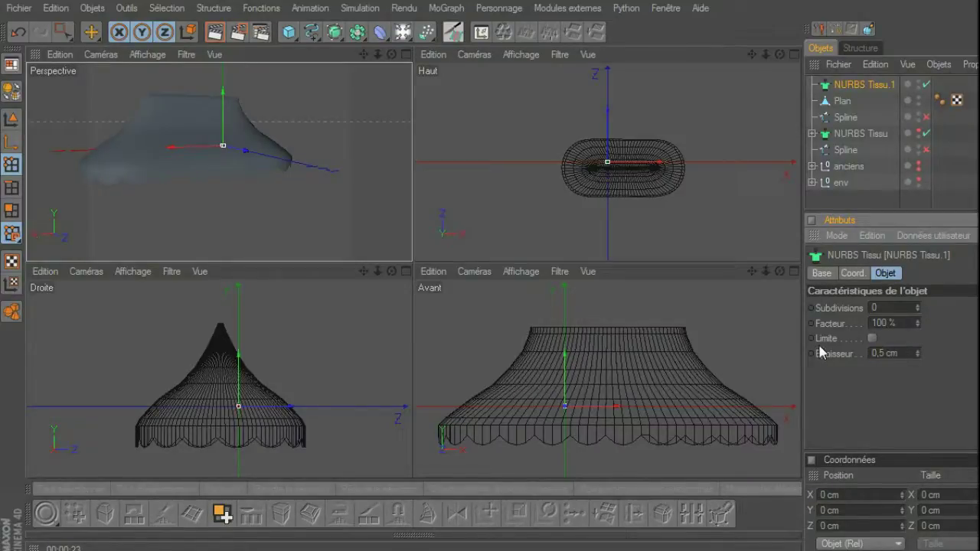
pyautogui.moveTo(842, 101); pyautogui.dragTo(848, 89)
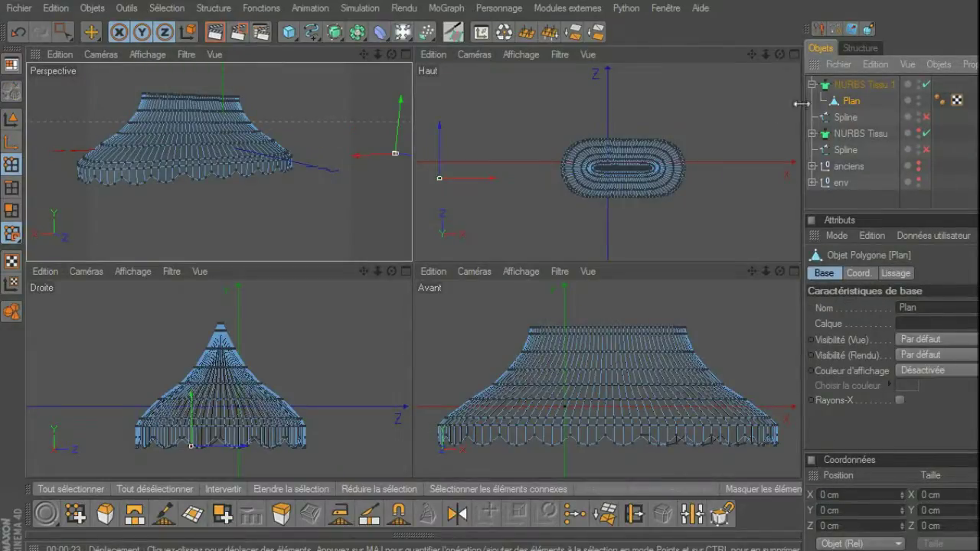
# Center the Plan's axis on its mesh.
pyautogui.click(495, 35)
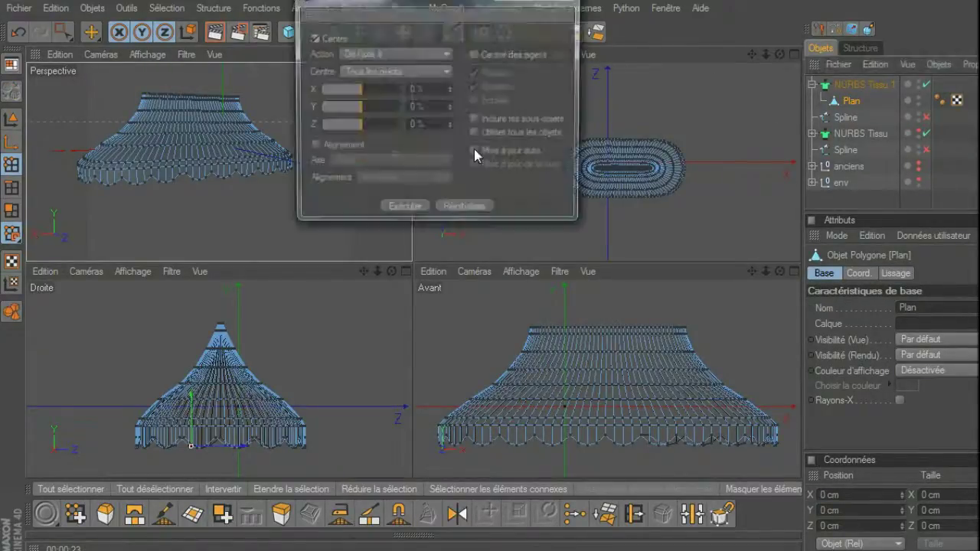
pyautogui.click(401, 212)
pyautogui.click(574, 7)
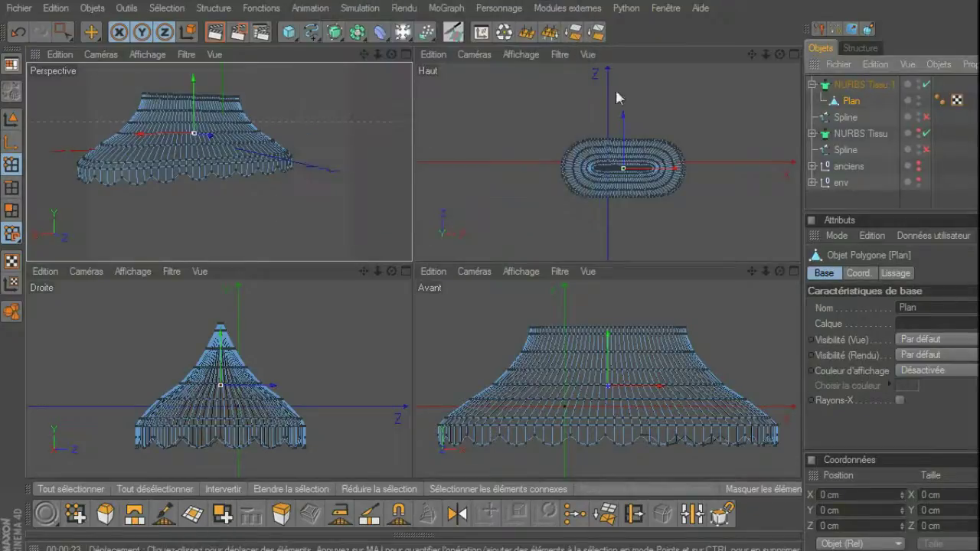
# Disable the NURBS Tissu.1 cloth thickness and orbit the perspective view around the bare mesh.
pyautogui.middleClick(317, 135)
pyautogui.scroll(5, 505, 222)
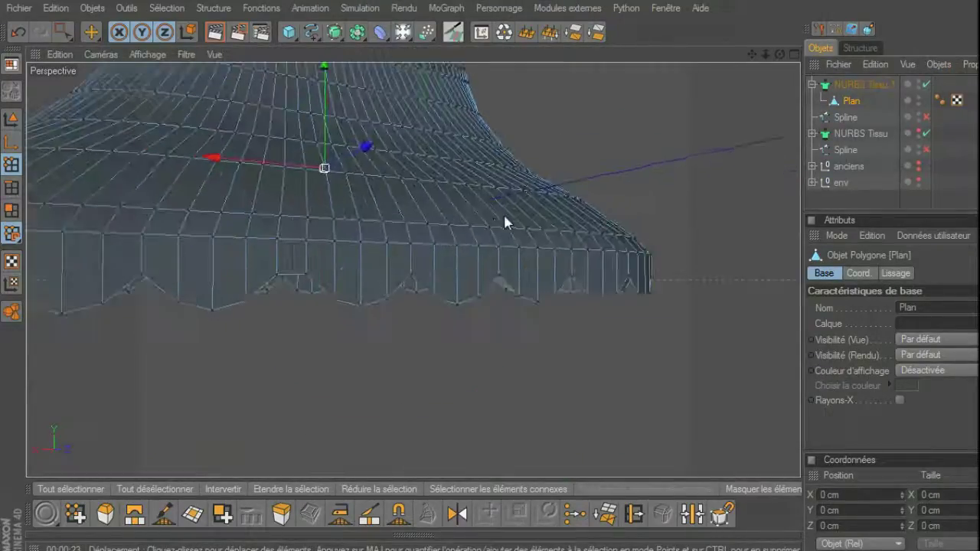
pyautogui.moveTo(506, 222)
pyautogui.keyDown('alt'); pyautogui.mouseDown()
pyautogui.moveTo(250, 84)
pyautogui.moveTo(499, 215)
pyautogui.mouseUp(); pyautogui.keyUp('alt')
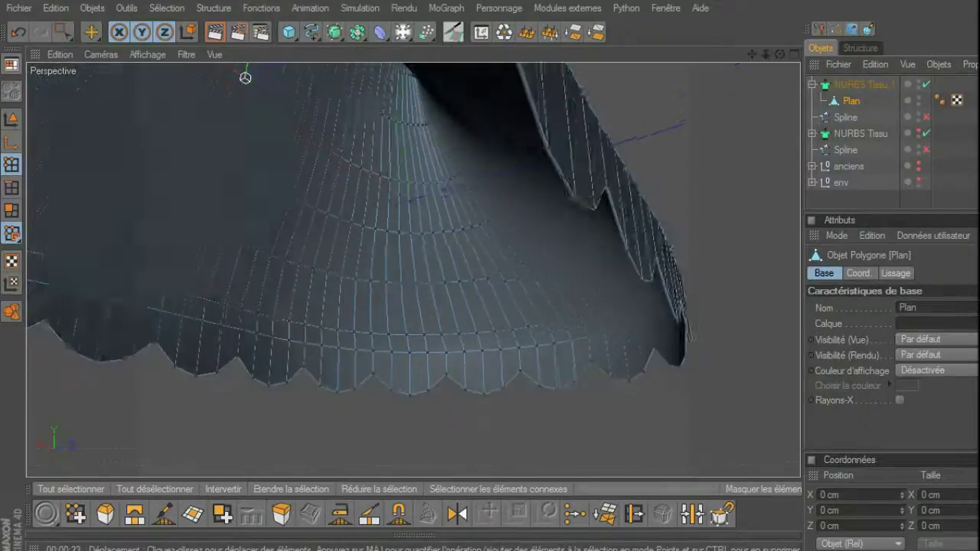
pyautogui.click(927, 81)
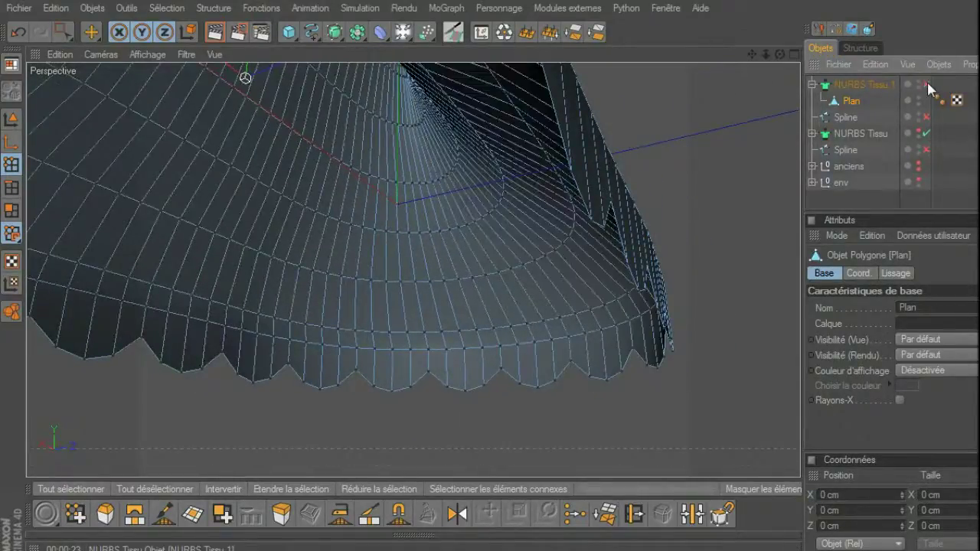
pyautogui.moveTo(726, 208)
pyautogui.keyDown('alt'); pyautogui.mouseDown()
pyautogui.moveTo(613, 230)
pyautogui.moveTo(747, 208)
pyautogui.mouseUp(); pyautogui.keyUp('alt')
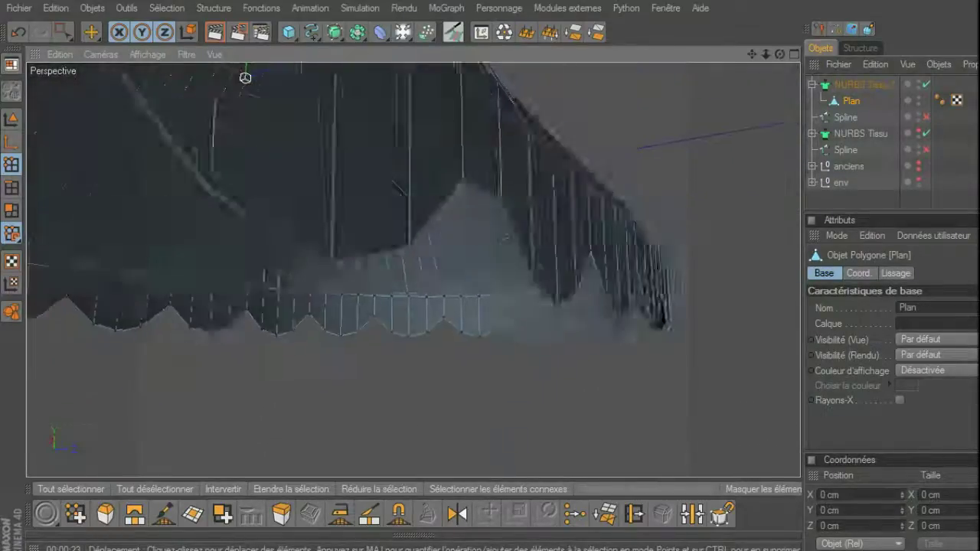
pyautogui.keyDown('alt'); pyautogui.moveTo(746, 210); pyautogui.dragTo(651, 215, button='right'); pyautogui.keyUp('alt')
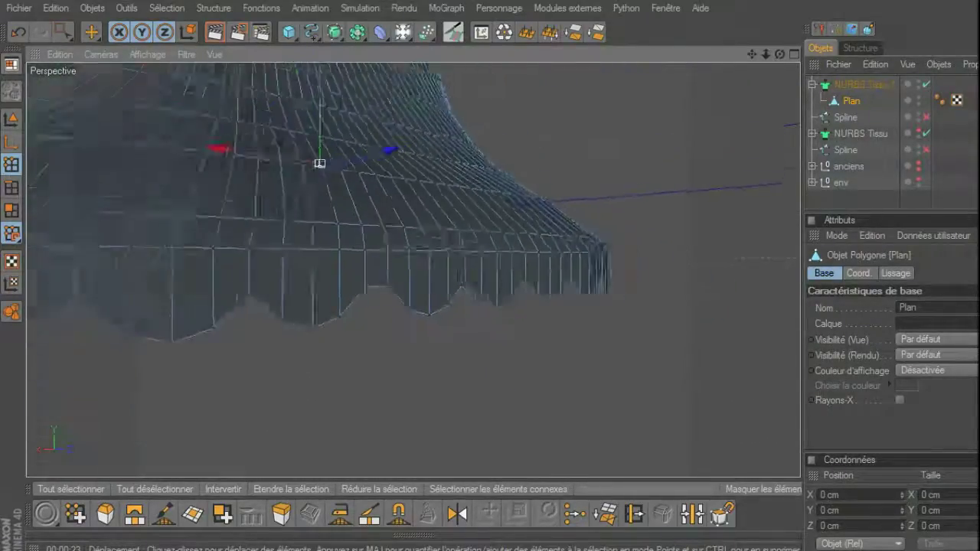
pyautogui.moveTo(651, 215)
pyautogui.keyDown('alt'); pyautogui.mouseDown()
pyautogui.moveTo(649, 167)
pyautogui.moveTo(459, 121)
pyautogui.mouseUp(); pyautogui.keyUp('alt')
# Add a Hyper NURBS, nest Plan inside it, and set view and render subdivision to 1.
pyautogui.click(341, 32)
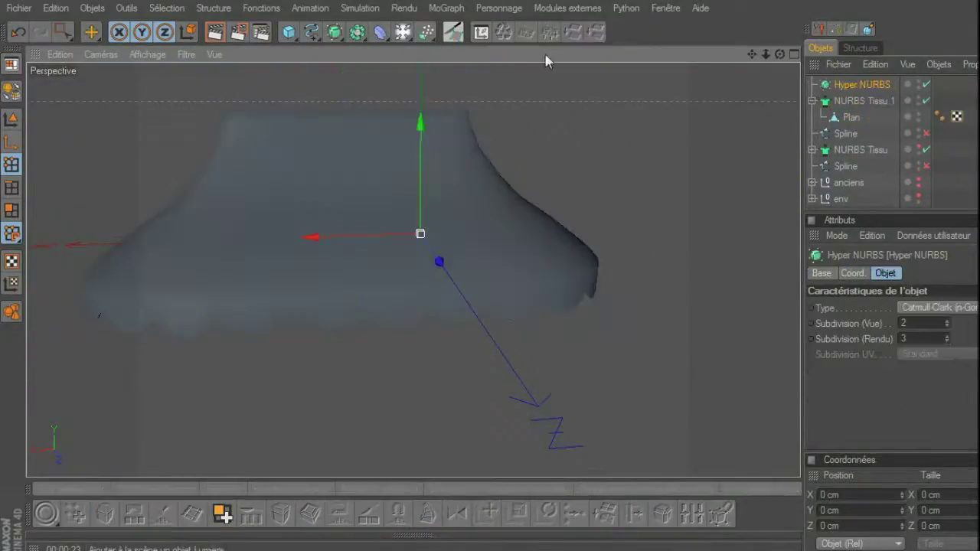
pyautogui.click(850, 102)
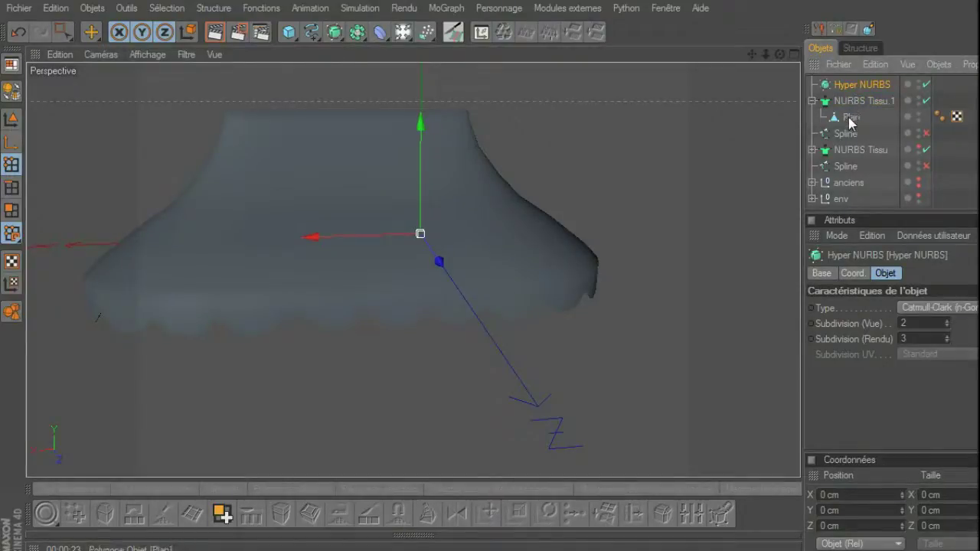
pyautogui.moveTo(856, 91); pyautogui.dragTo(860, 118)
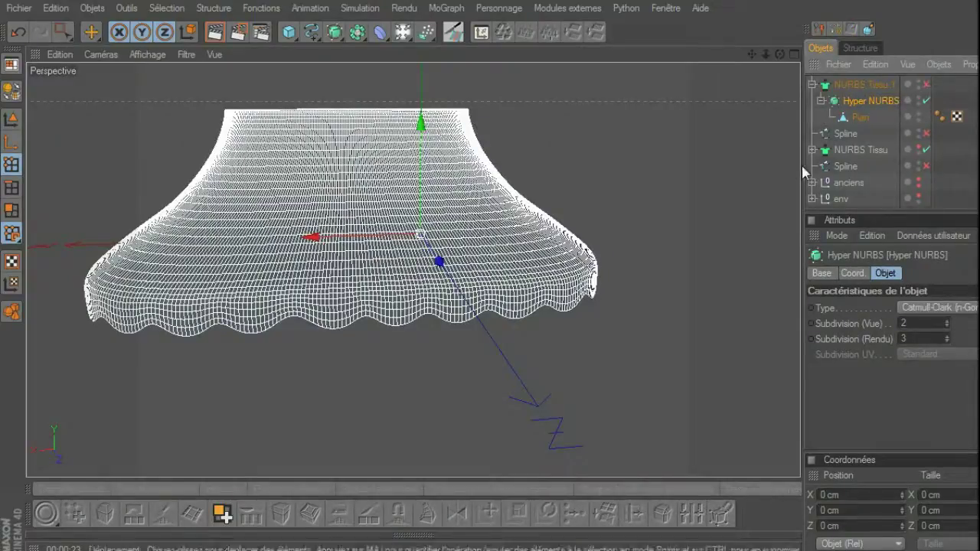
pyautogui.click(947, 342)
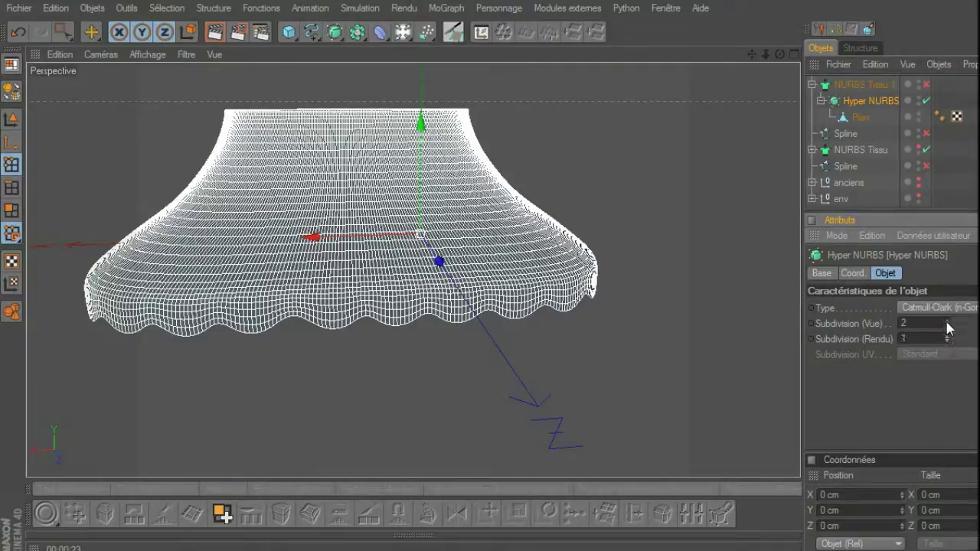
pyautogui.click(947, 327)
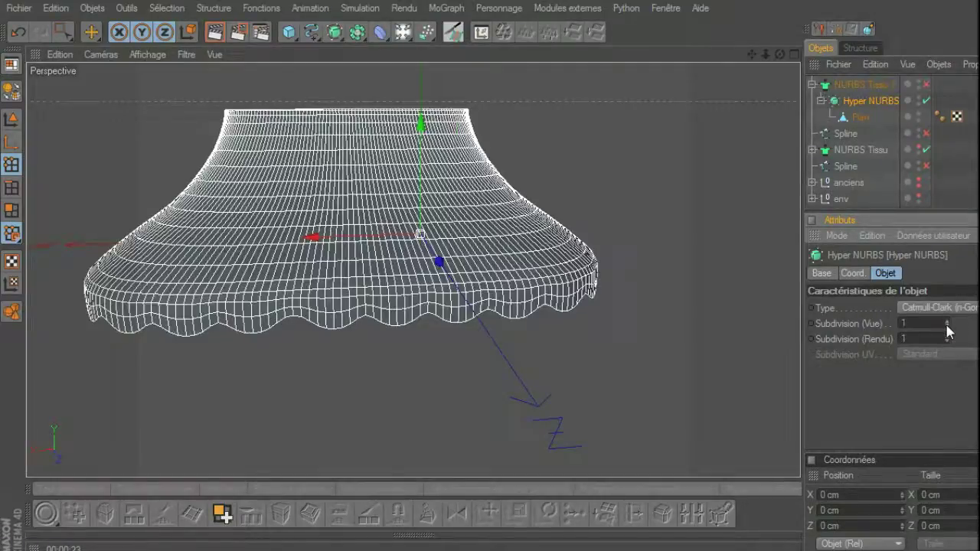
pyautogui.click(842, 119)
# With Live Selection in the maximized Droite view, paint-select the points where hem scallops meet.
pyautogui.moveTo(64, 32); pyautogui.dragTo(83, 45)
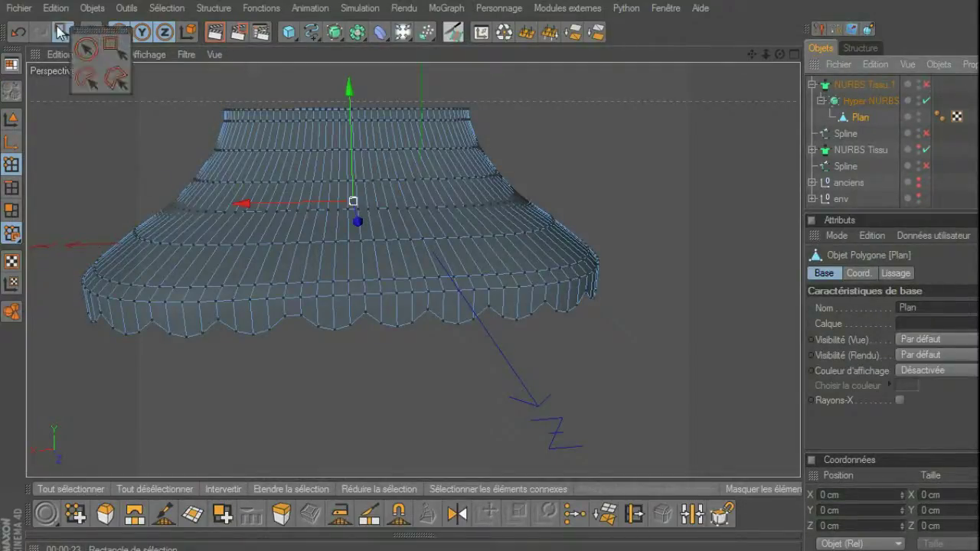
pyautogui.press('F5')
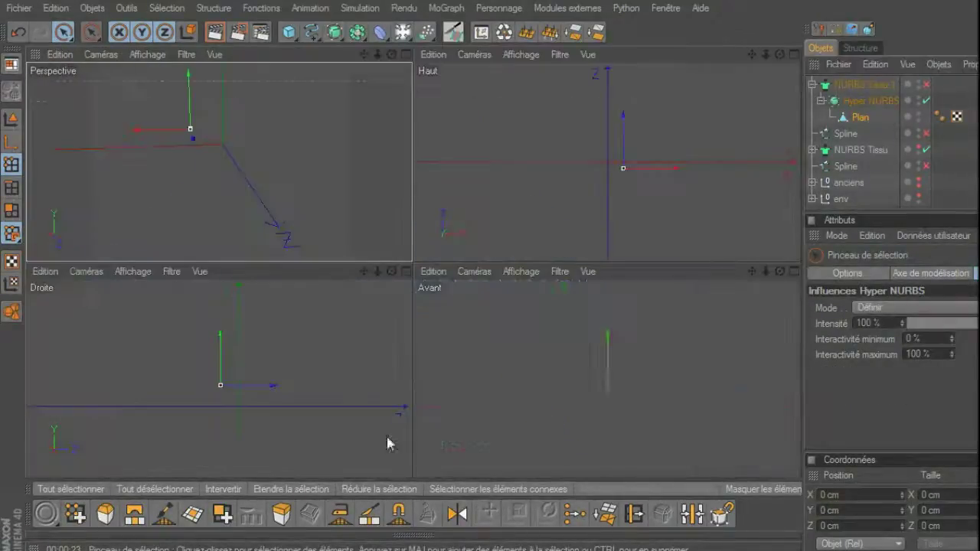
pyautogui.middleClick(367, 412)
pyautogui.scroll(2, 367, 406)
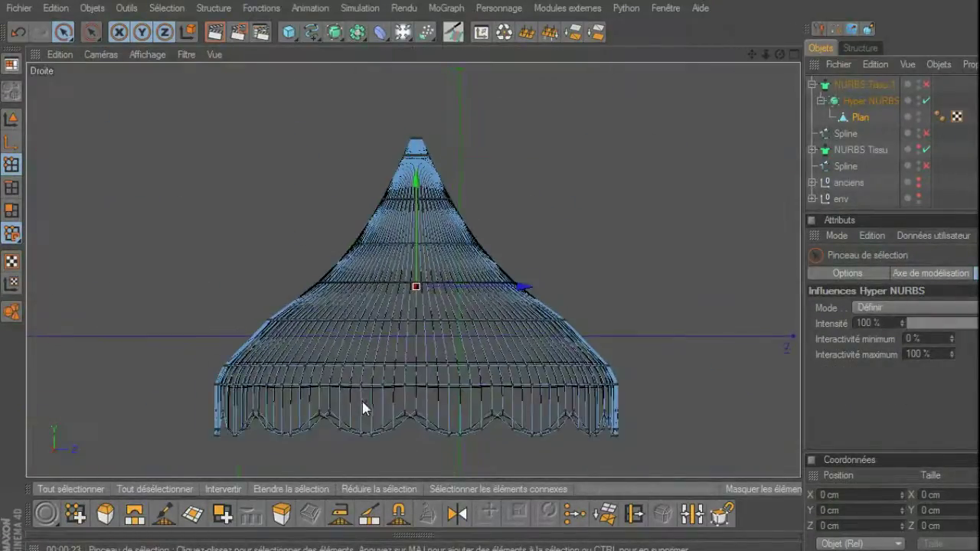
pyautogui.scroll(2, 367, 410)
pyautogui.scroll(3, 370, 414)
pyautogui.keyDown('alt'); pyautogui.moveTo(238, 378); pyautogui.dragTo(225, 326, button='middle'); pyautogui.keyUp('alt')
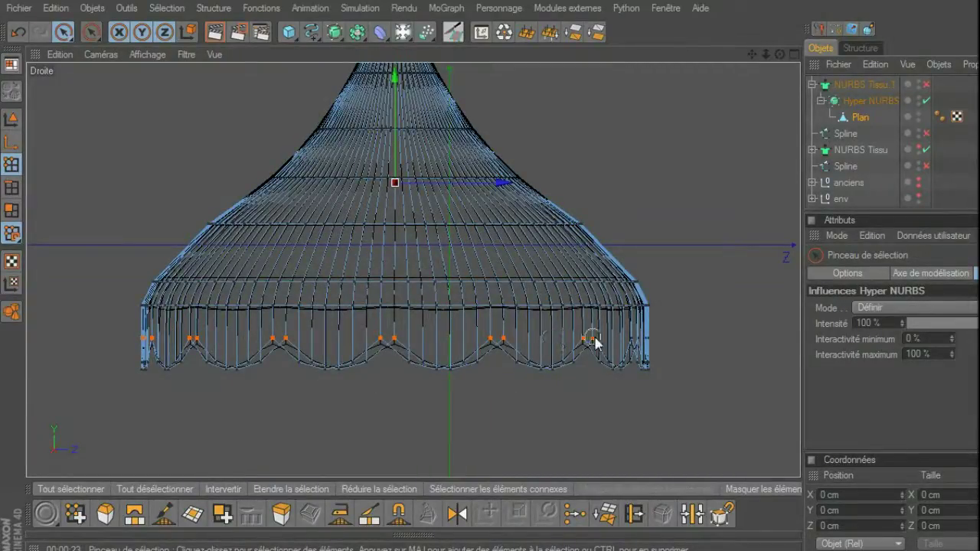
pyautogui.moveTo(619, 343); pyautogui.dragTo(647, 340)
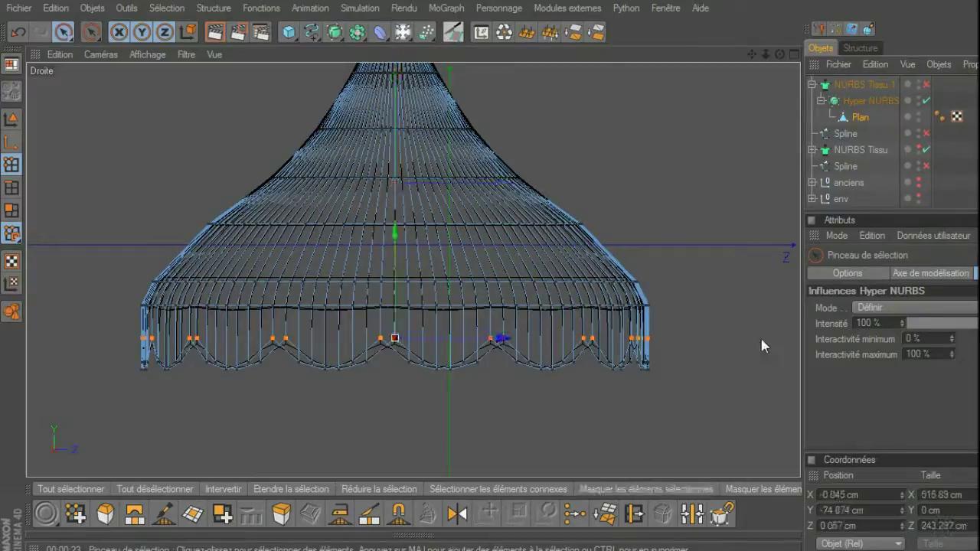
# Orbit and zoom the perspective view to inspect the selected hem points, then deselect.
pyautogui.middleClick(753, 232)
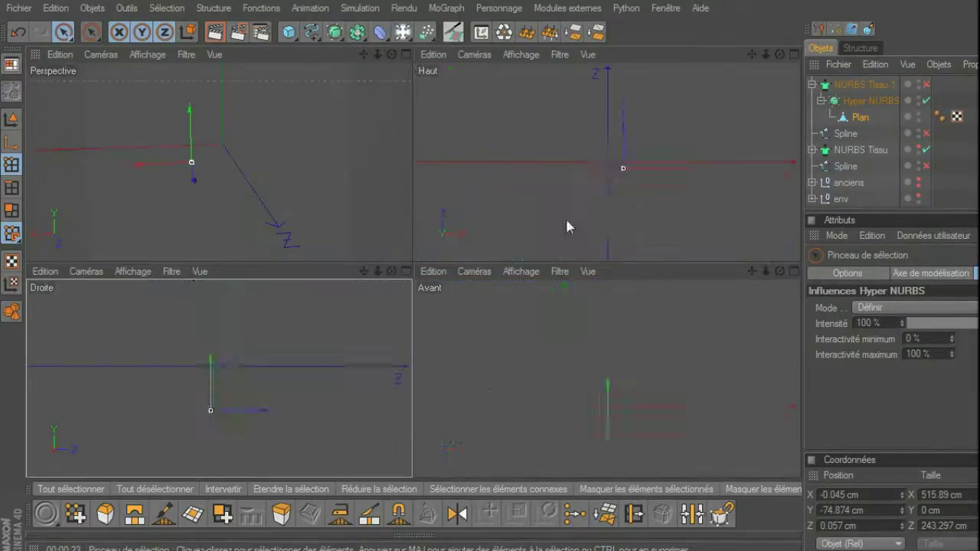
pyautogui.keyDown('alt'); pyautogui.moveTo(333, 184); pyautogui.dragTo(306, 180); pyautogui.keyUp('alt')
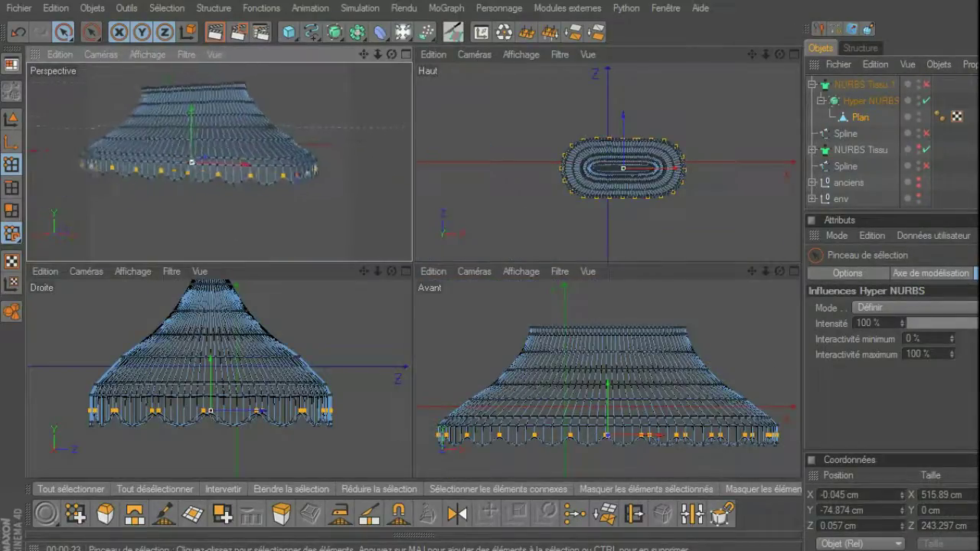
pyautogui.middleClick(334, 174)
pyautogui.keyDown('alt'); pyautogui.moveTo(552, 283); pyautogui.dragTo(634, 326, button='right'); pyautogui.keyUp('alt')
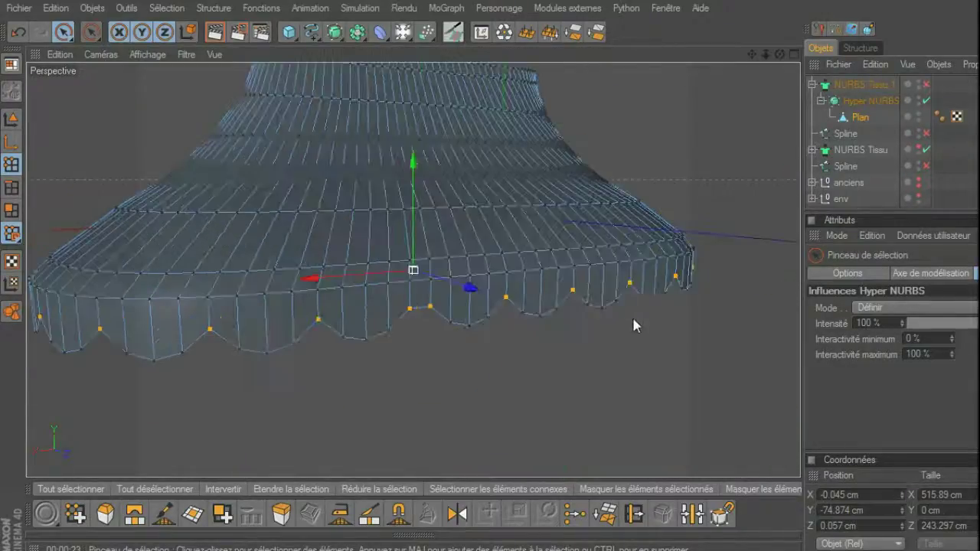
pyautogui.keyDown('alt'); pyautogui.moveTo(622, 342); pyautogui.dragTo(792, 356); pyautogui.keyUp('alt')
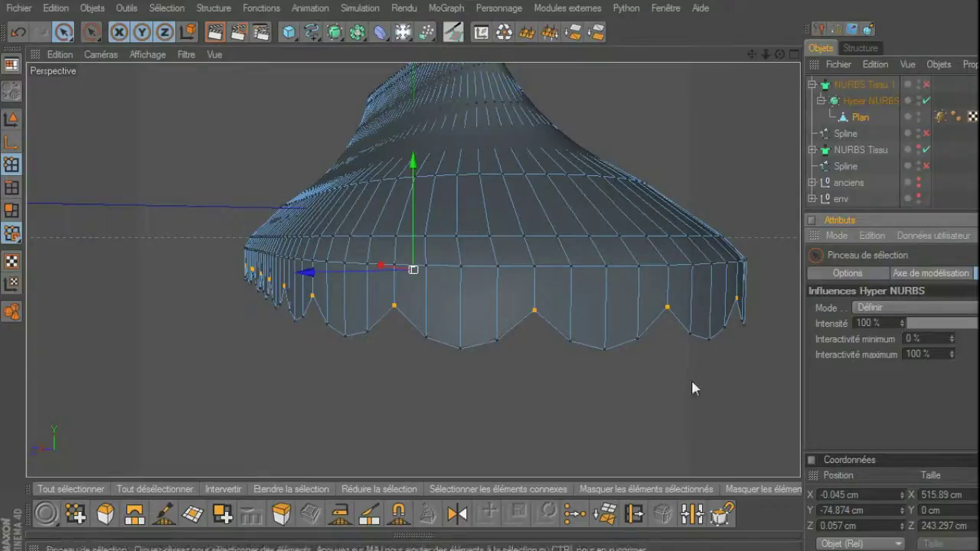
pyautogui.click(814, 138)
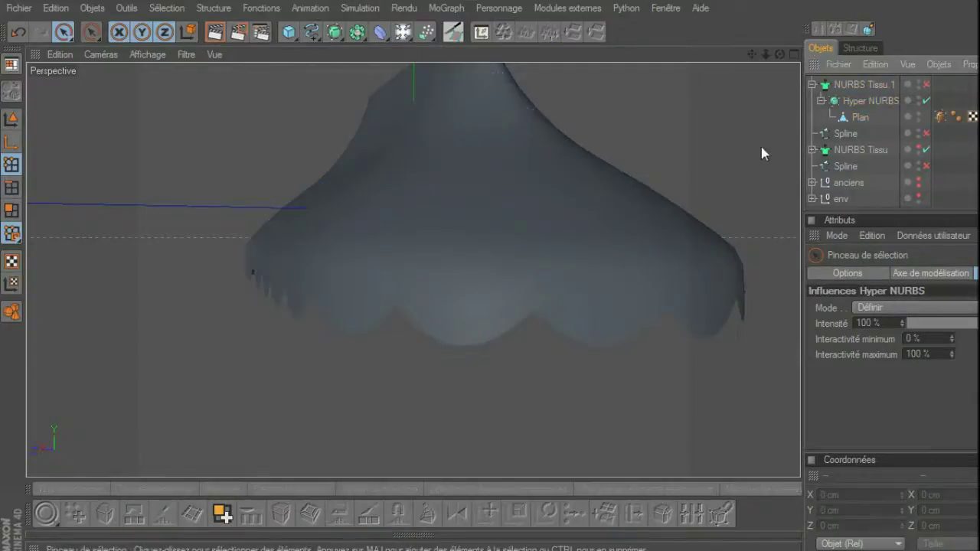
pyautogui.scroll(-3, 728, 149)
pyautogui.keyDown('alt'); pyautogui.moveTo(703, 163); pyautogui.dragTo(766, 180); pyautogui.keyUp('alt')
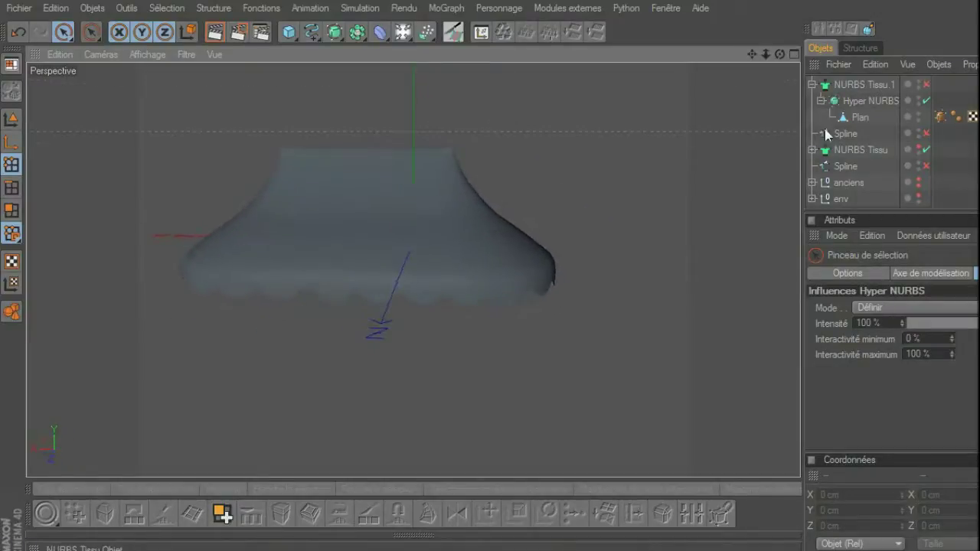
pyautogui.click(858, 117)
pyautogui.click(11, 121)
pyautogui.press('r')
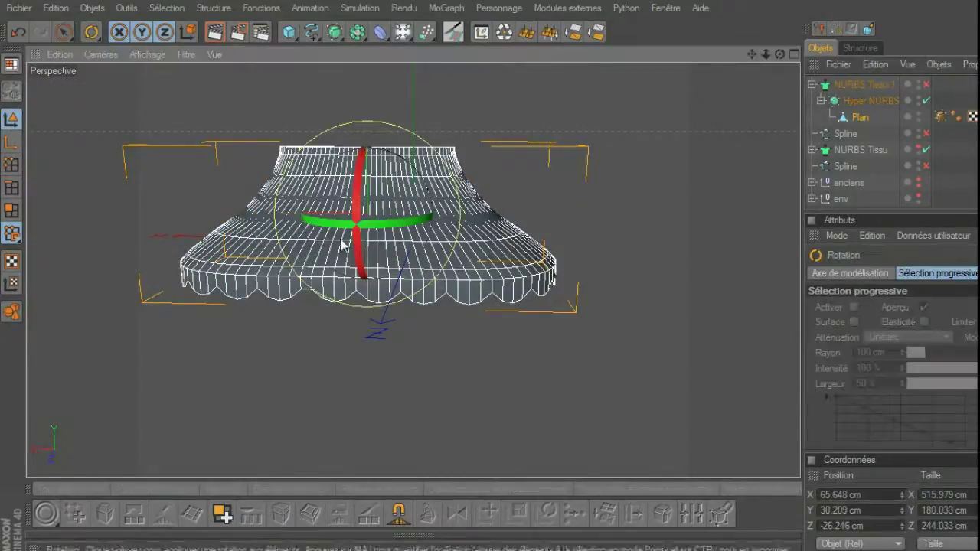
pyautogui.moveTo(337, 232); pyautogui.dragTo(739, 369)
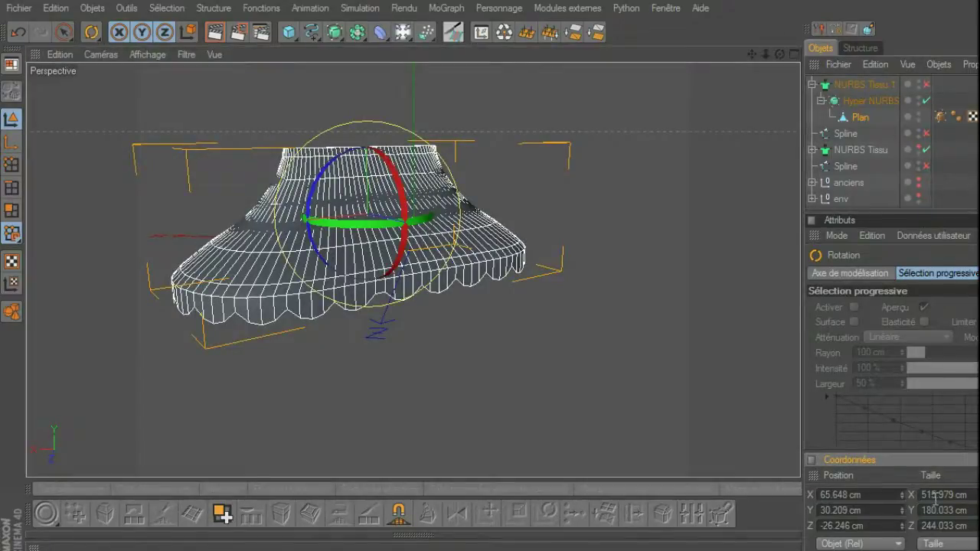
pyautogui.hotkey('ctrl', 'z')
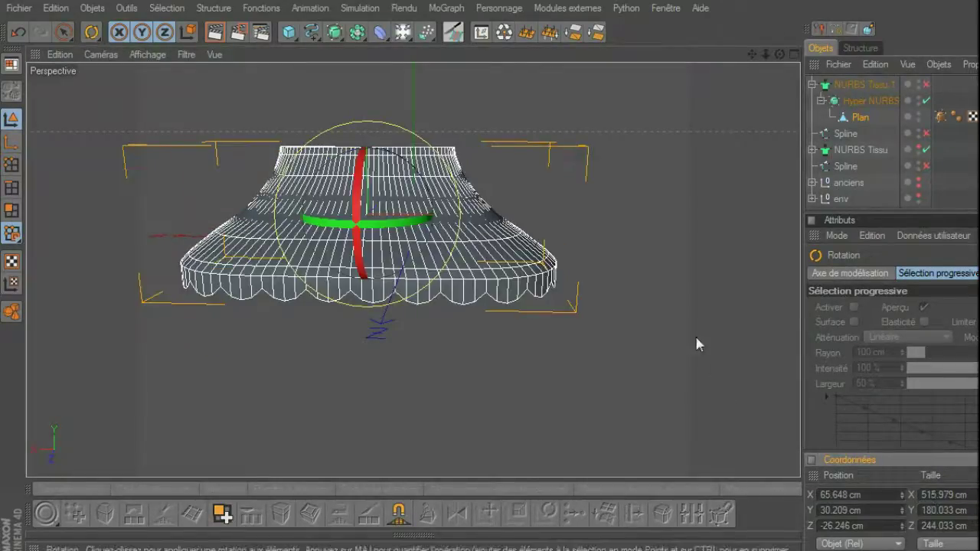
pyautogui.click(645, 318)
pyautogui.scroll(2, 413, 268)
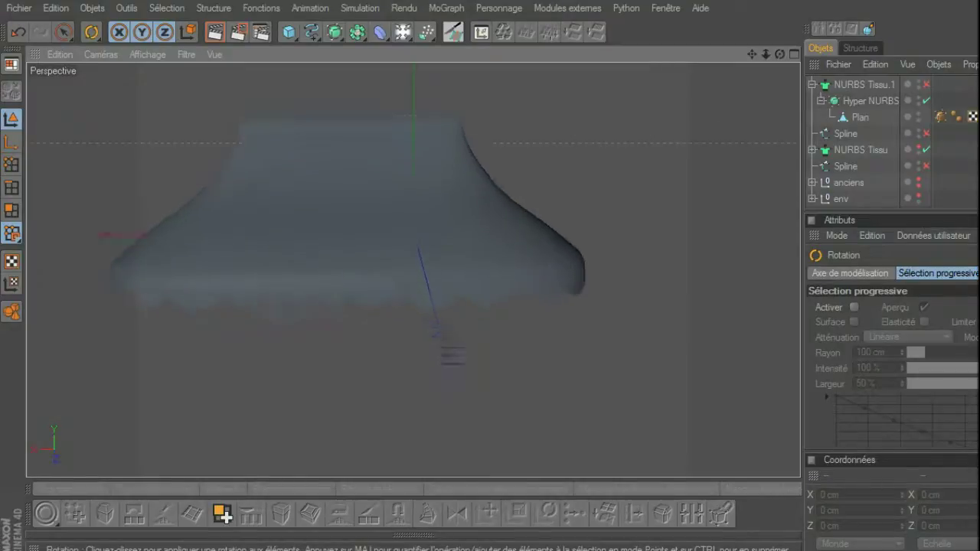
pyautogui.scroll(2, 414, 268)
pyautogui.scroll(2, 413, 268)
pyautogui.scroll(1, 414, 268)
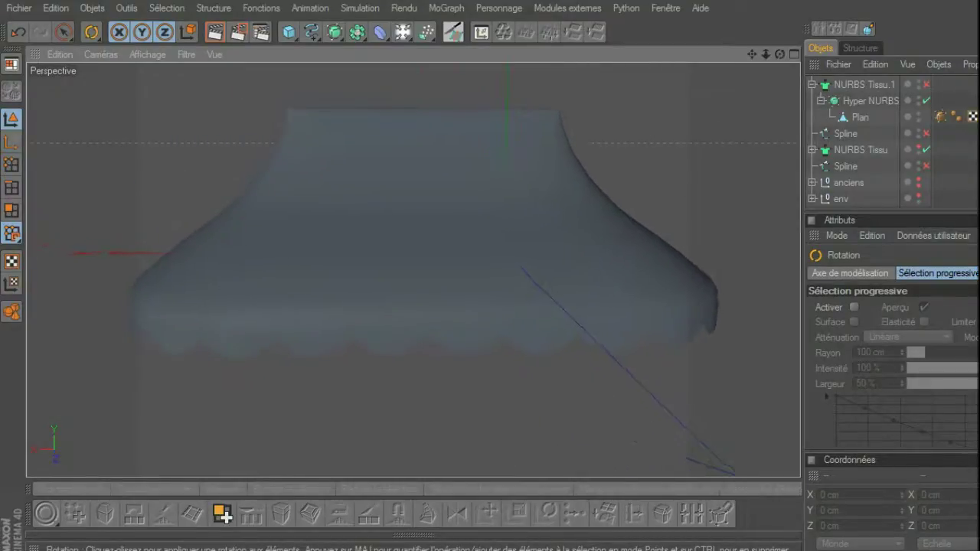
pyautogui.scroll(-2, 310, 172)
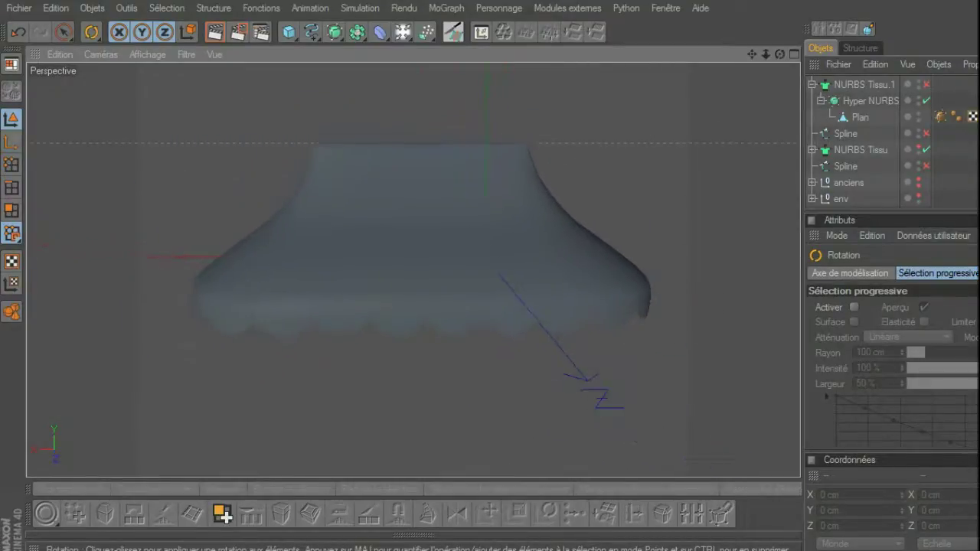